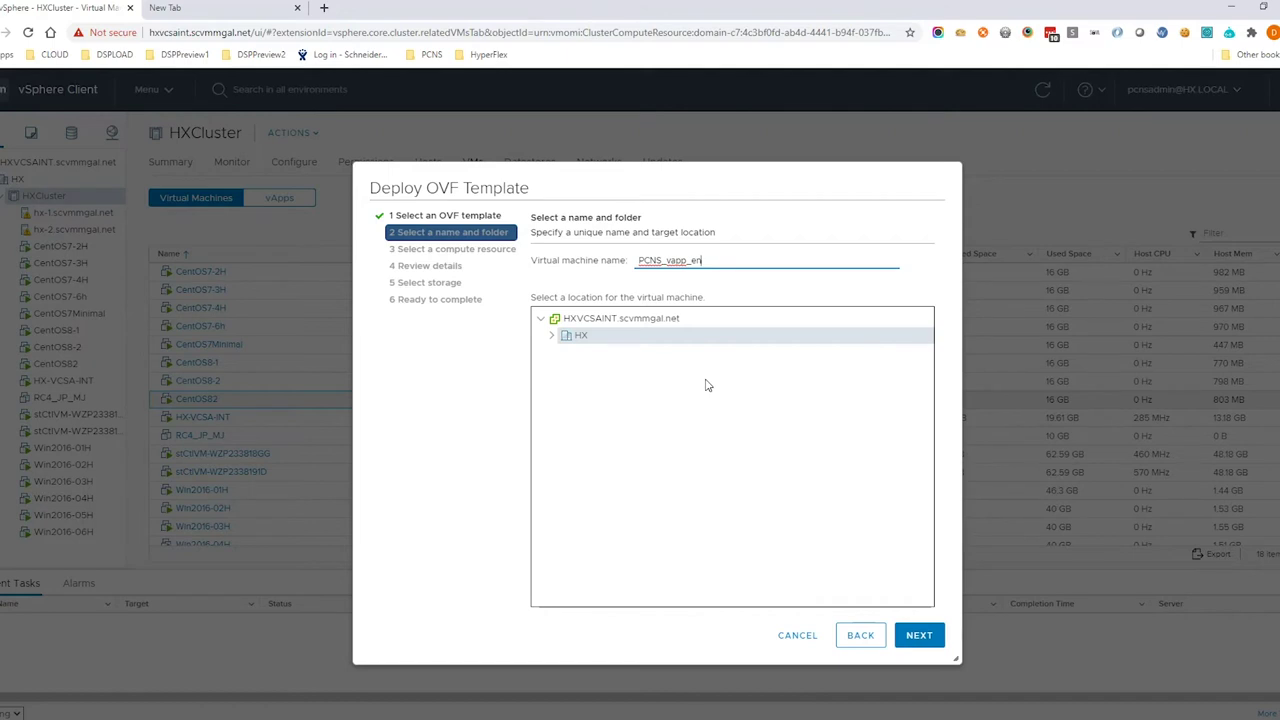
Name the appliance VM PCNS_vapp_en44 in the HX location and move on to compute resource selection
type("44")
left_click(917, 637)
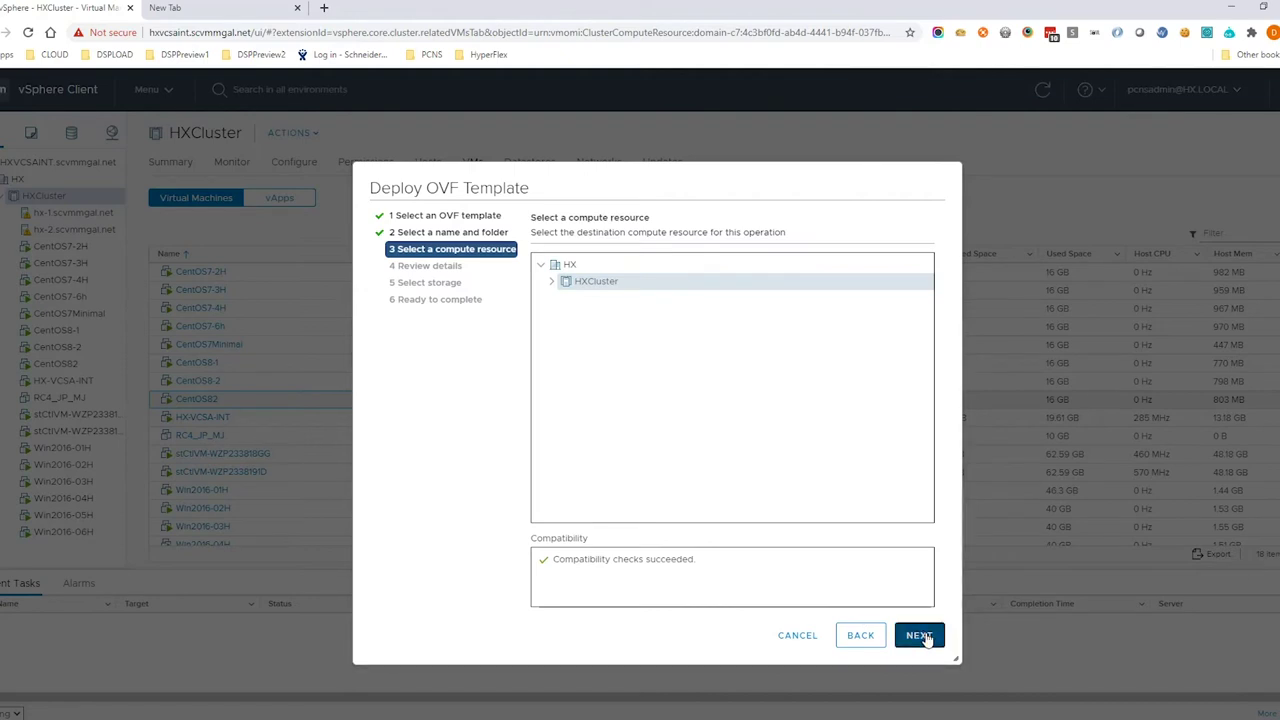
Deploy to HXCluster, pass the Schneider Electric 4.4.0 template details, and accept all license agreements
left_click(917, 636)
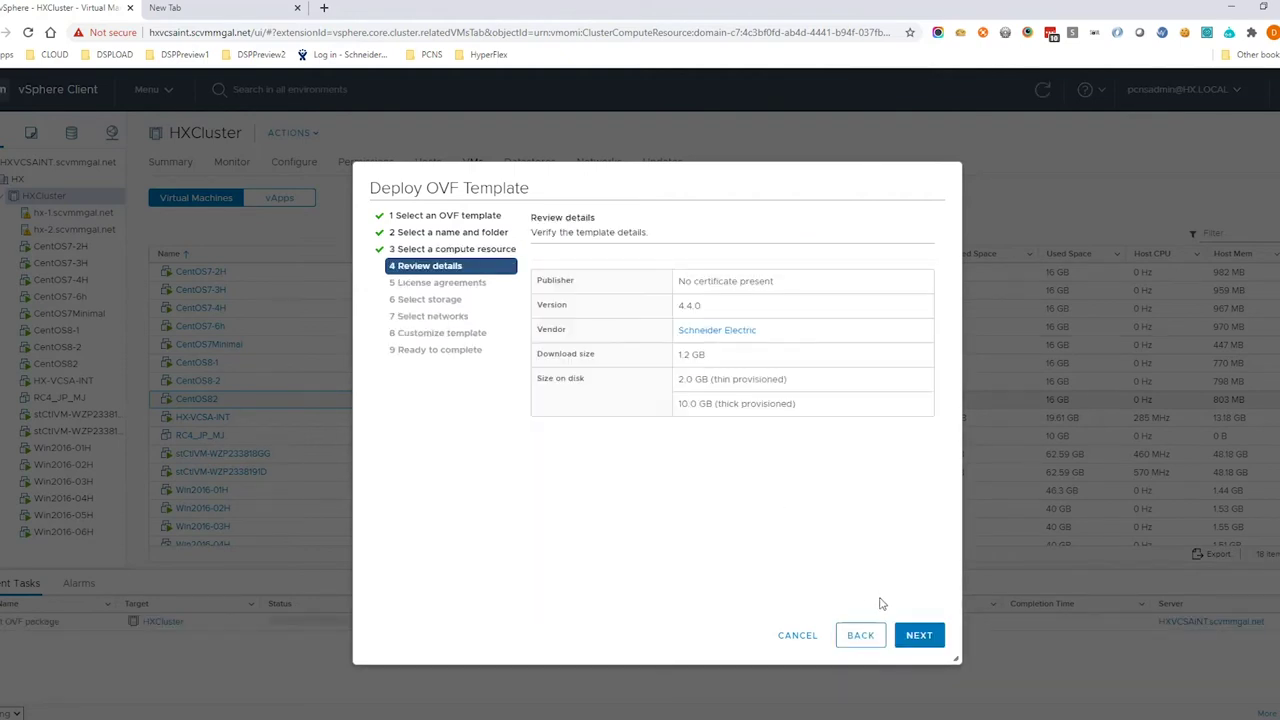
left_click(918, 636)
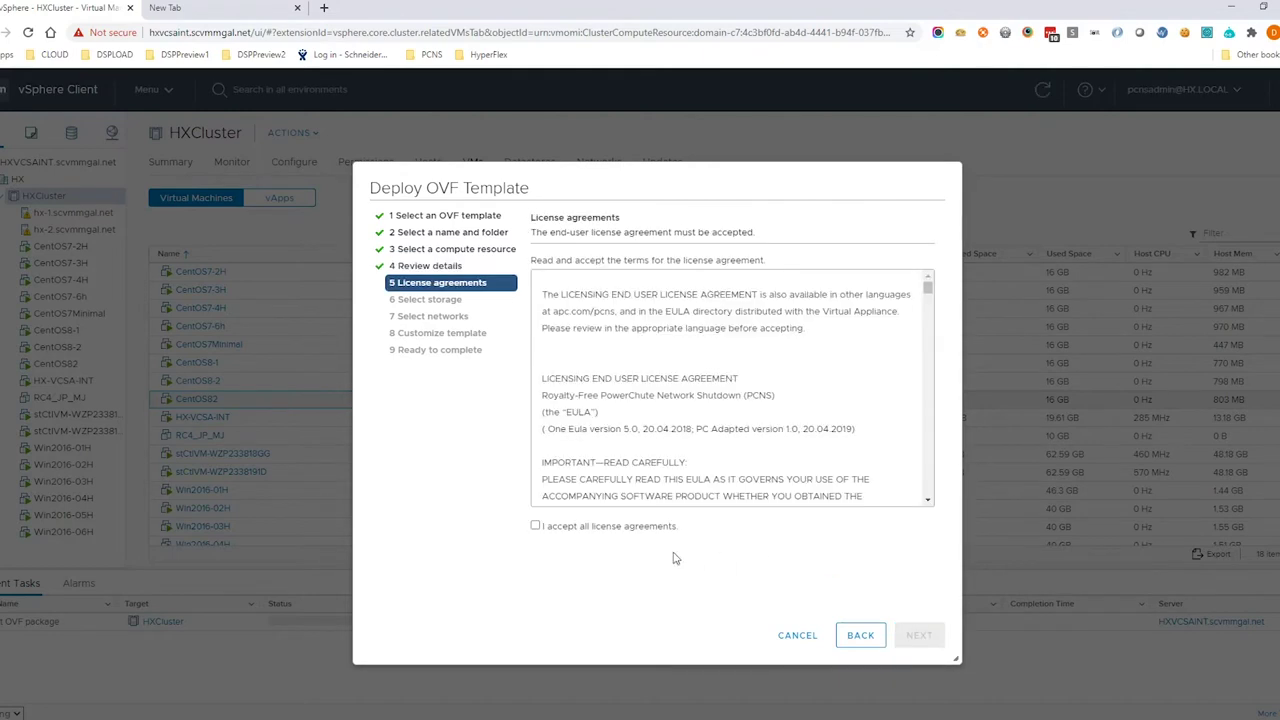
left_click(640, 530)
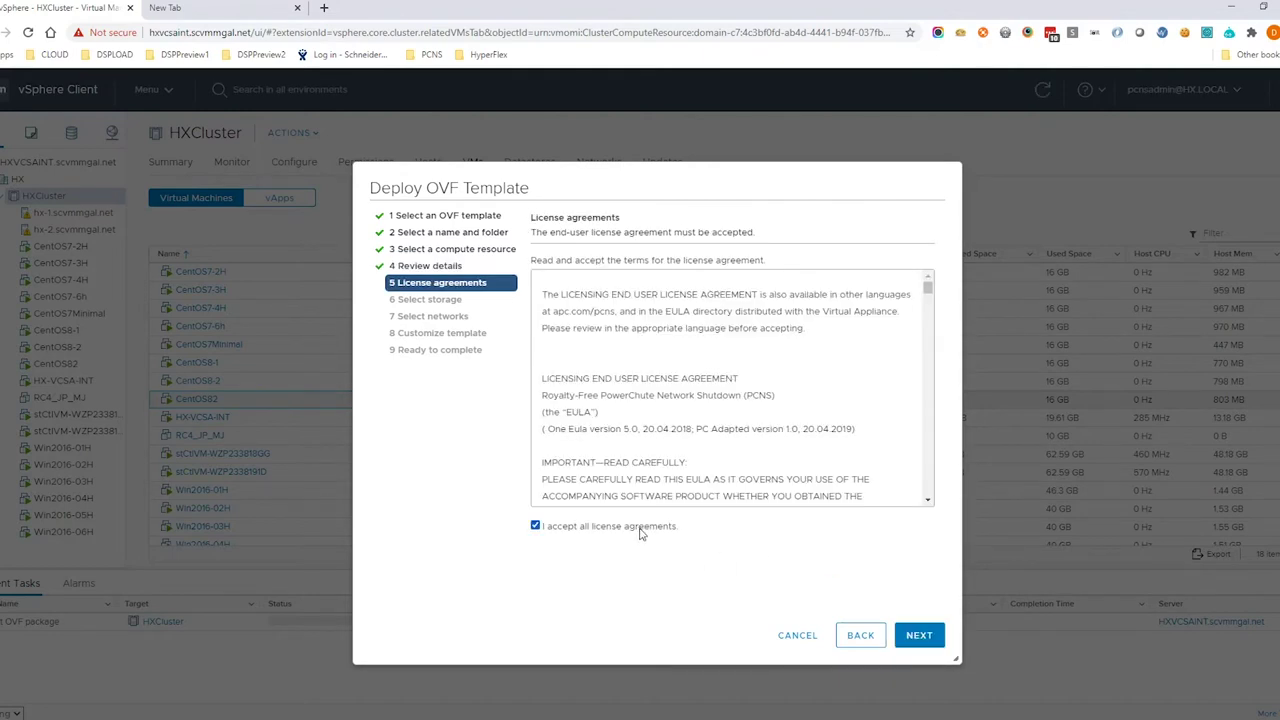
left_click(917, 638)
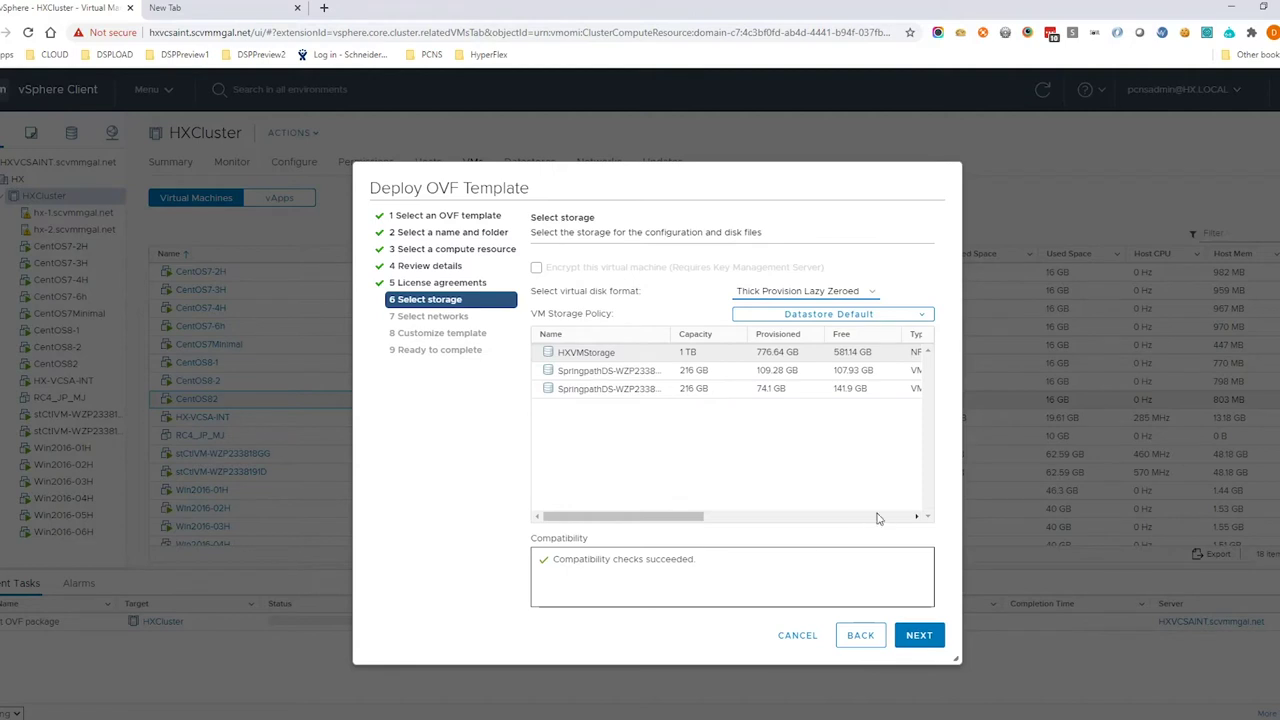
Store the appliance on the second SpringpathDS datastore
left_click(607, 374)
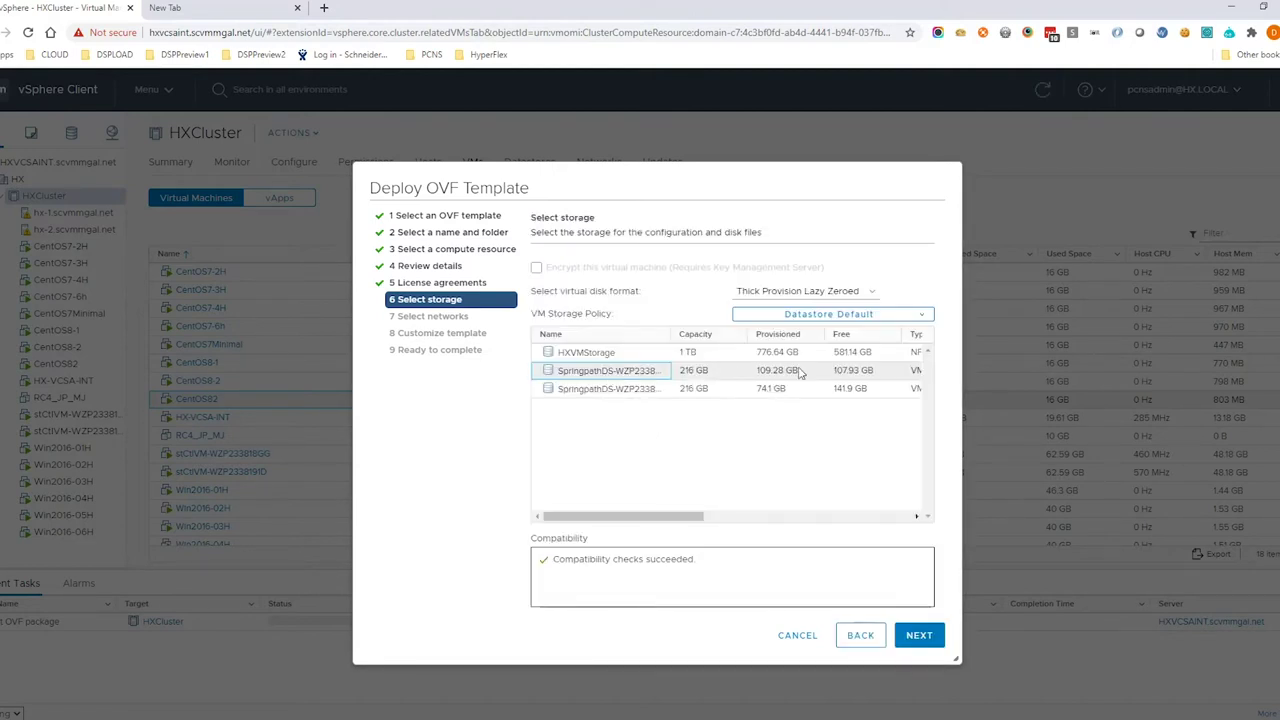
left_click(656, 389)
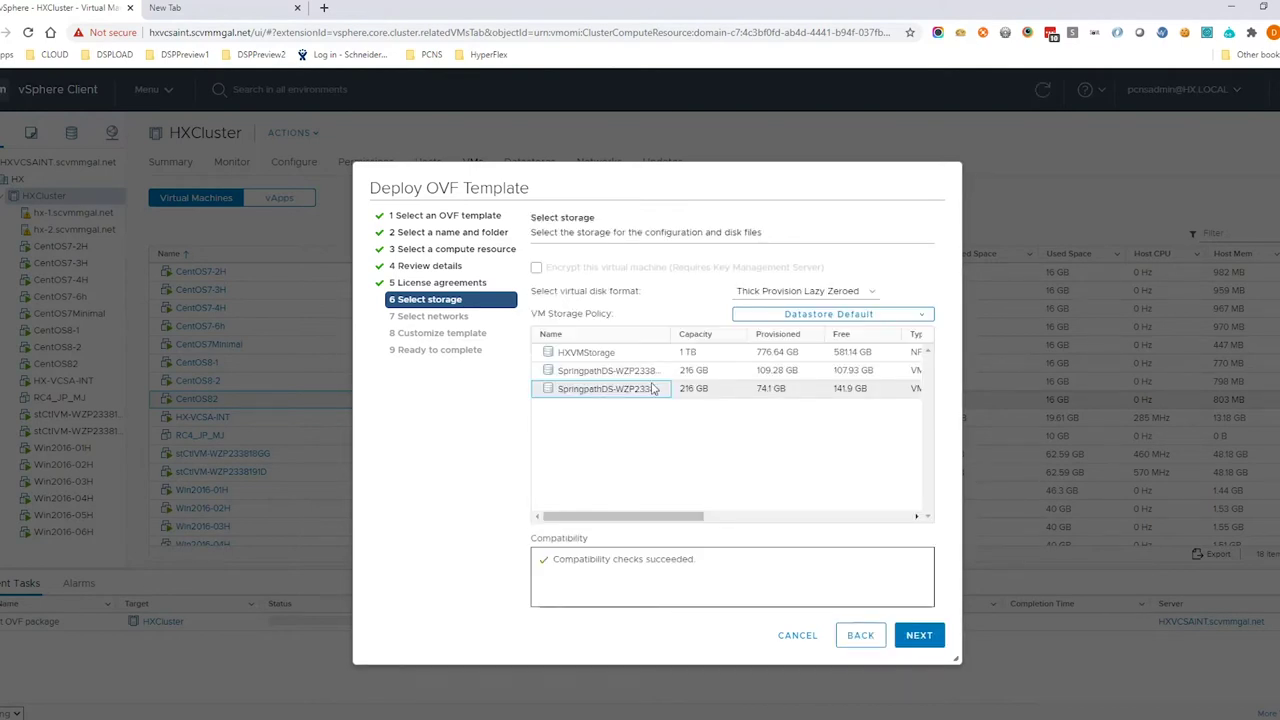
left_click(649, 377)
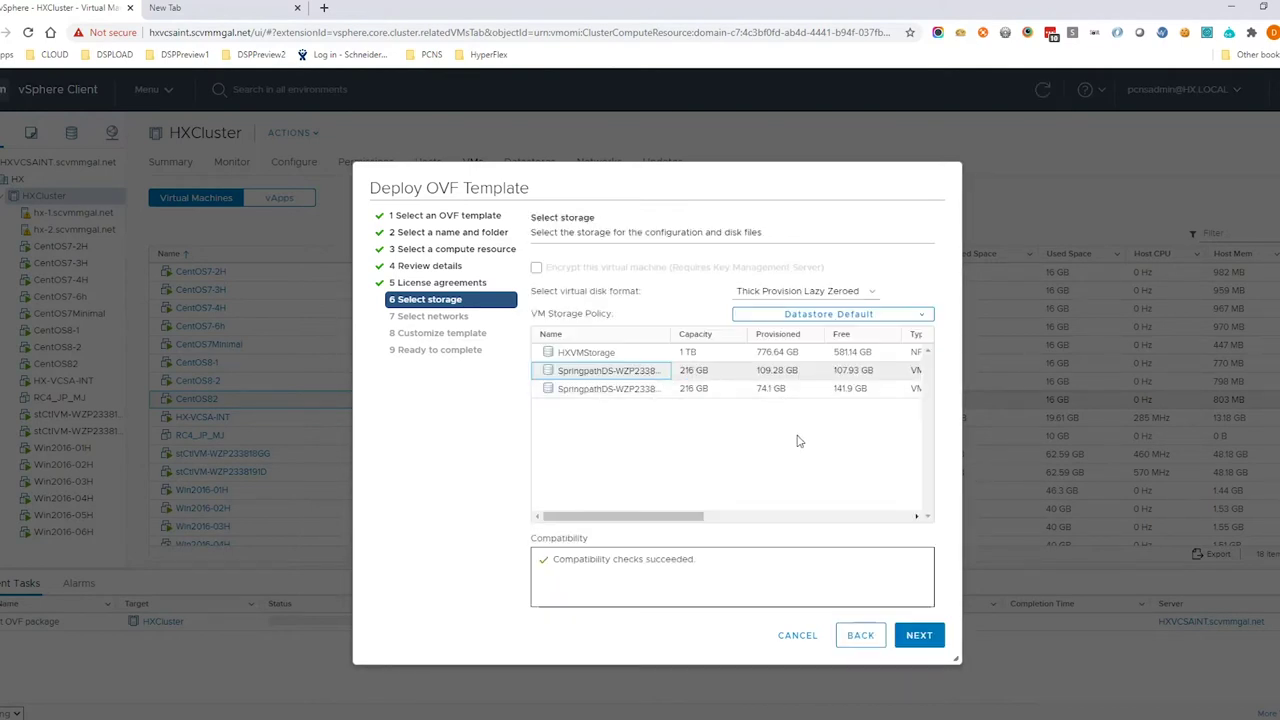
left_click(918, 637)
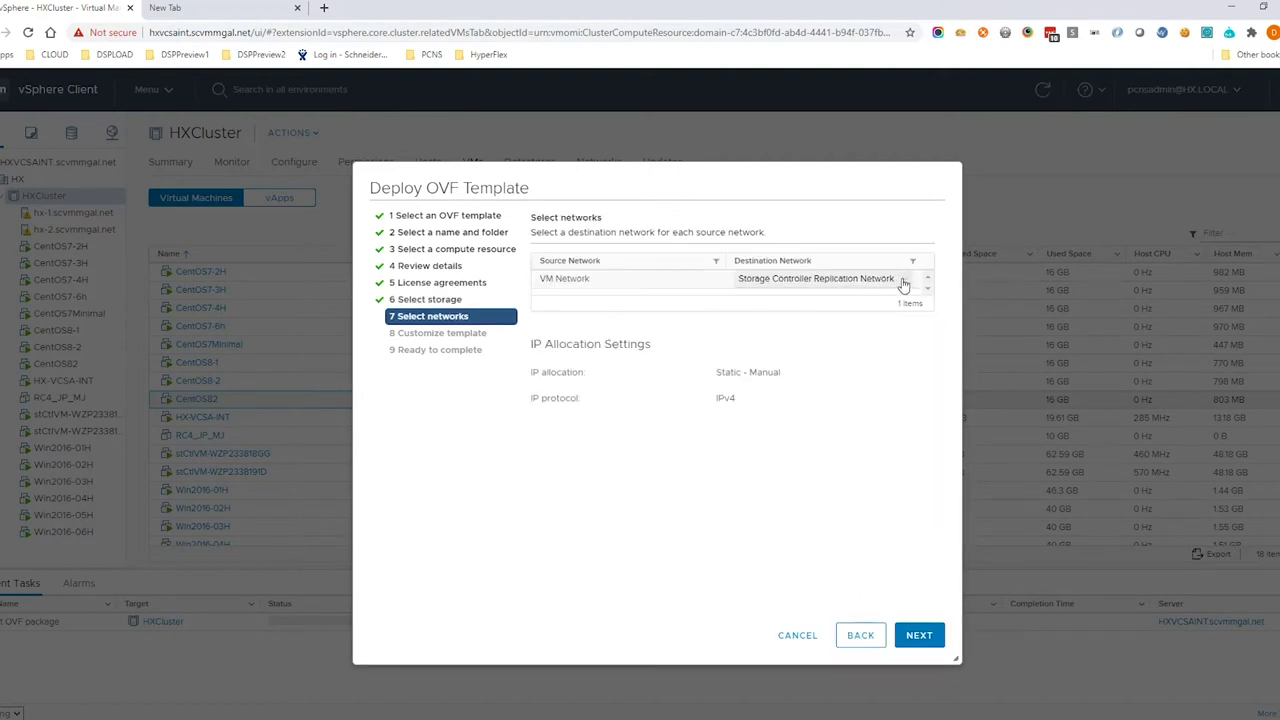
Map VM Network to Storage Controller Management Network as the destination network
left_click(900, 285)
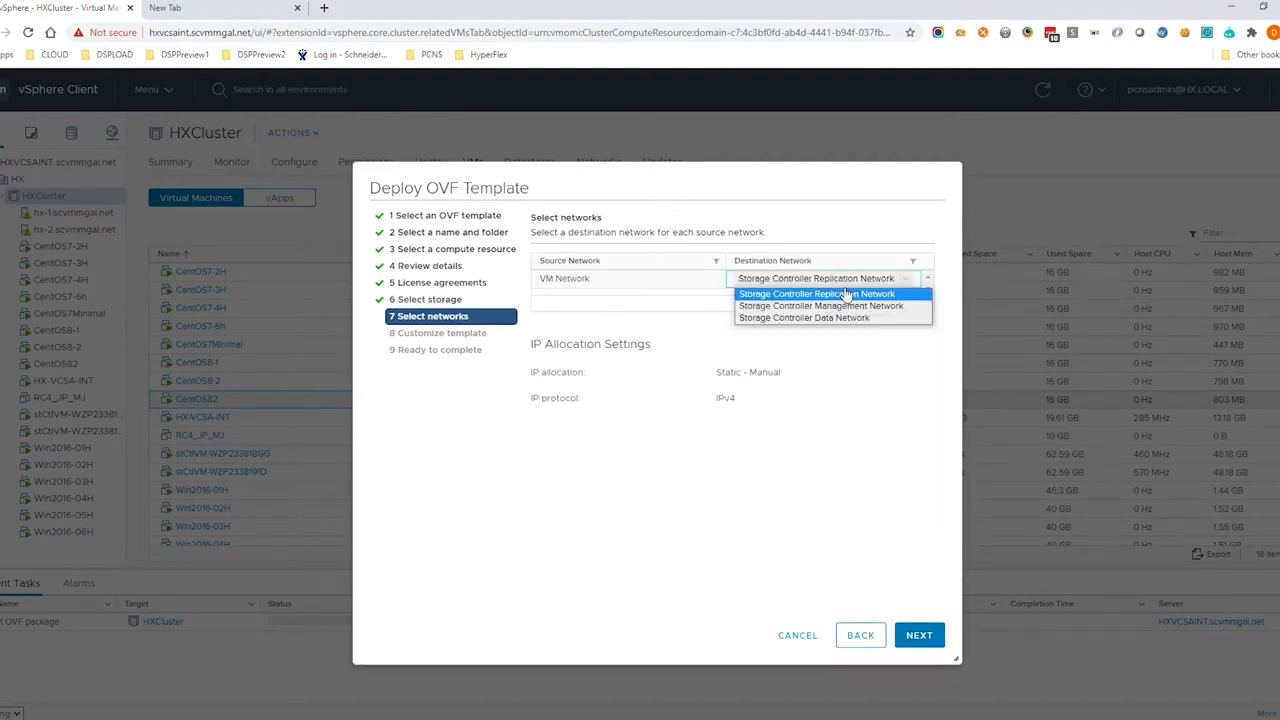
left_click(897, 310)
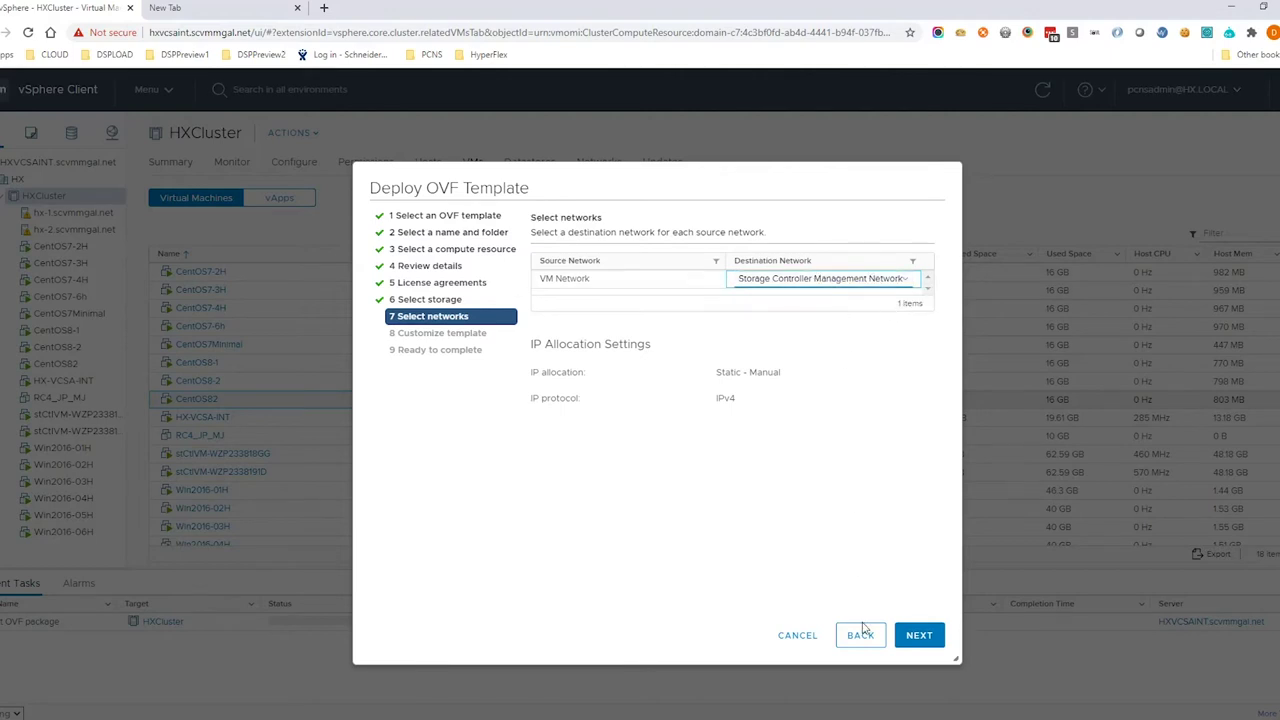
left_click(919, 634)
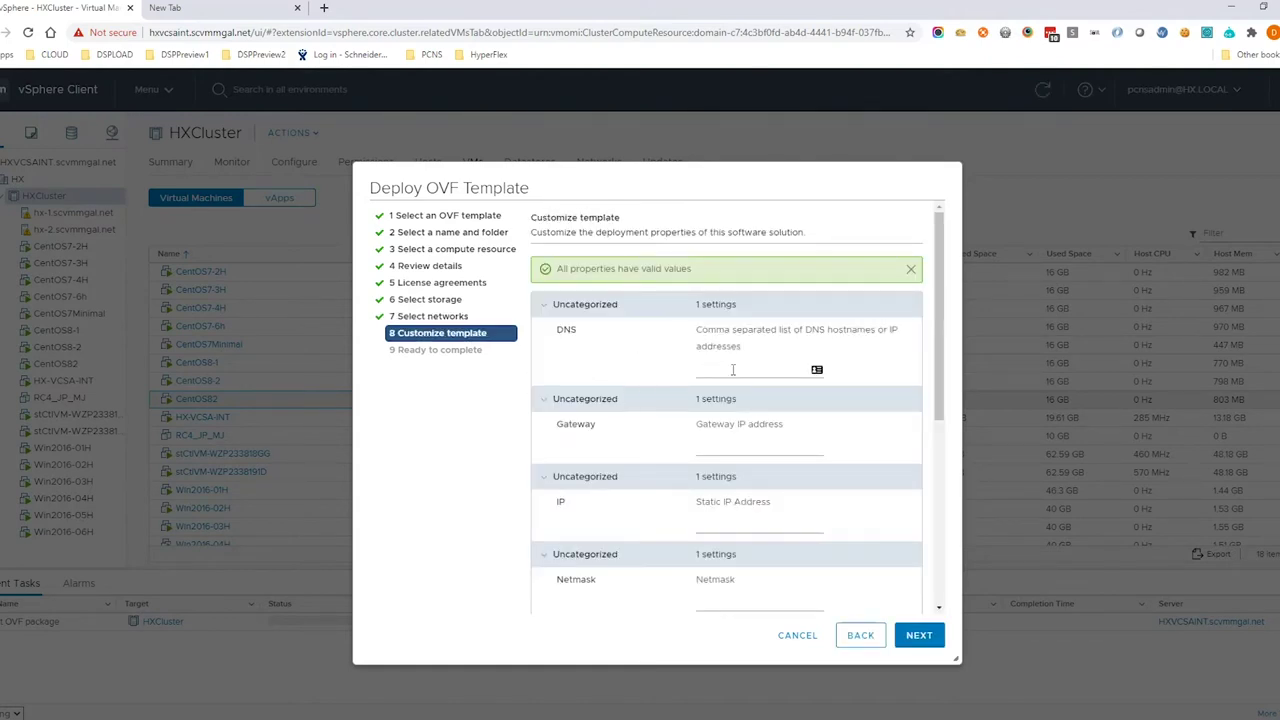
Enter DNS 10.216.254.162, gateway 10.216.252.1, IP 10.216.252.227 and netmask 255.255.255.0
left_click(733, 370)
type("10.21")
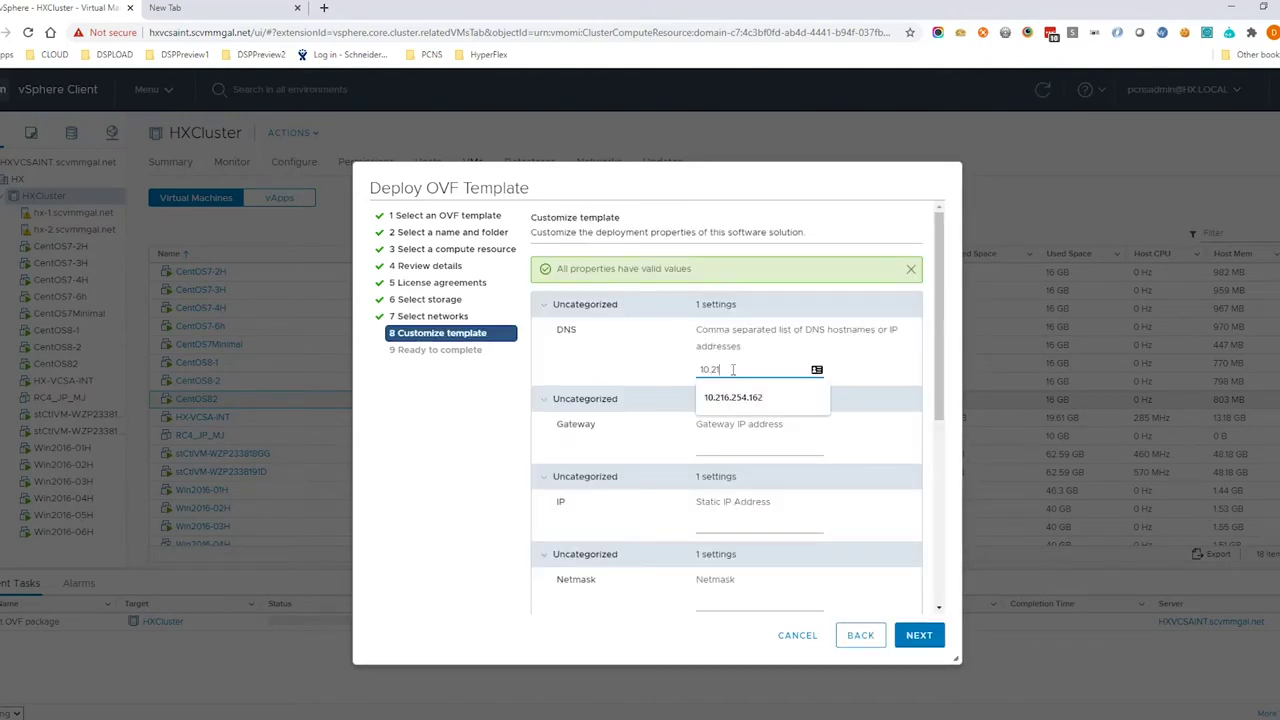
type("6.254.162")
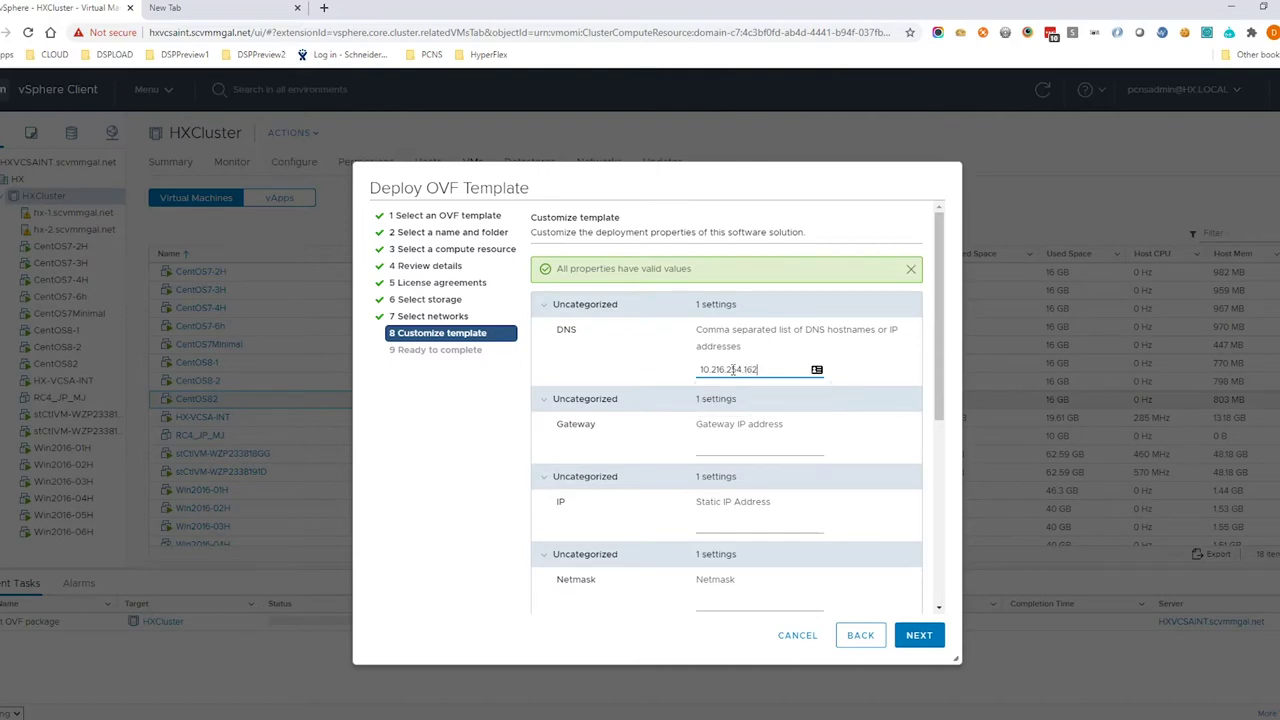
left_click(719, 446)
type("10")
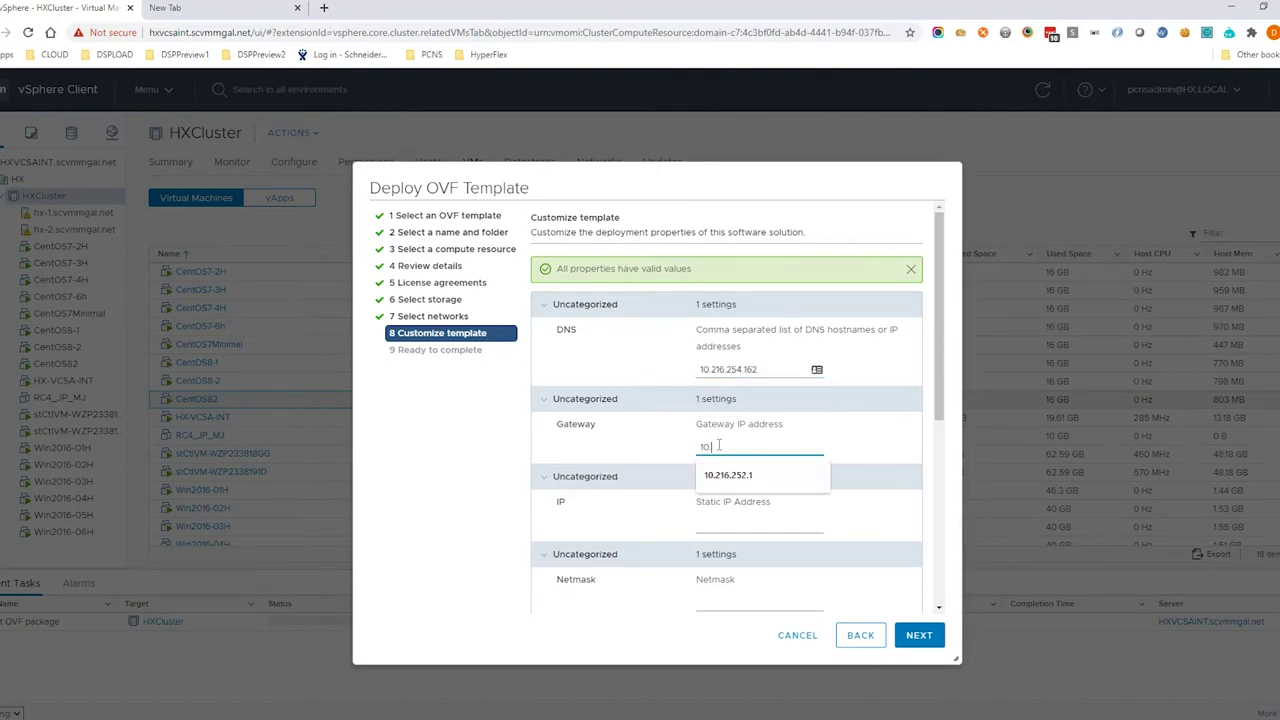
type(".216.252.1")
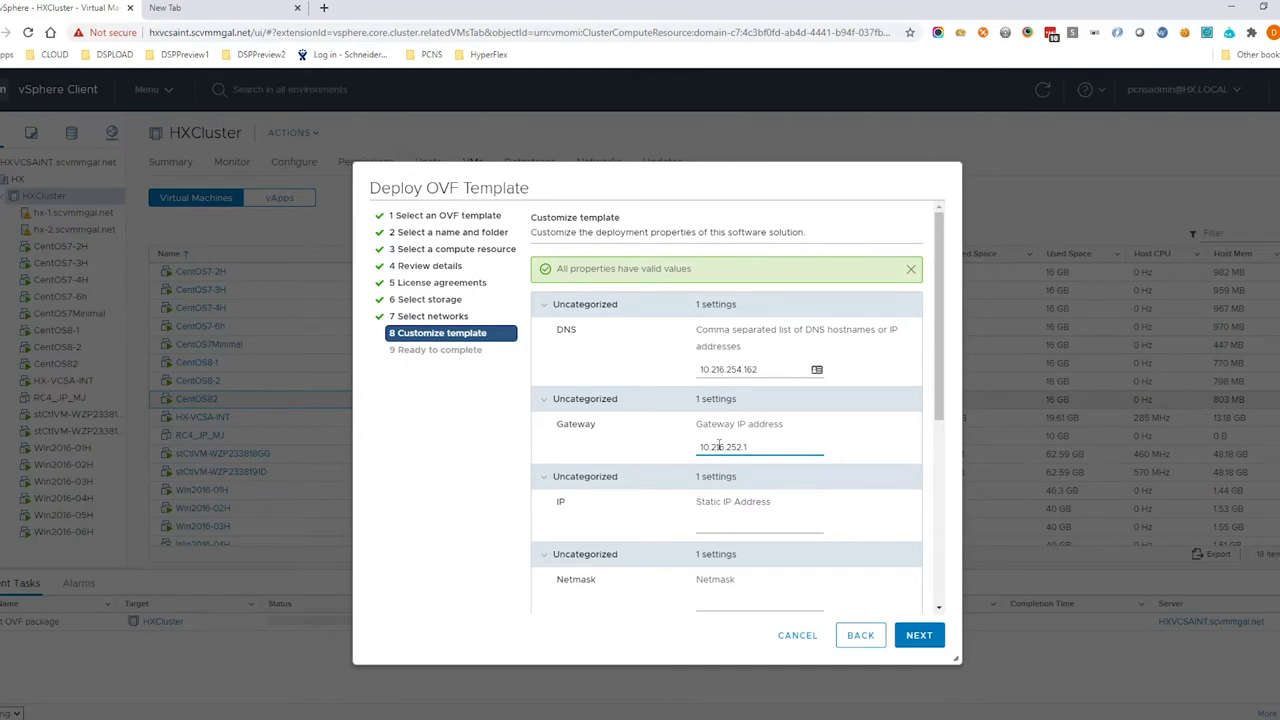
left_click(744, 525)
type("10")
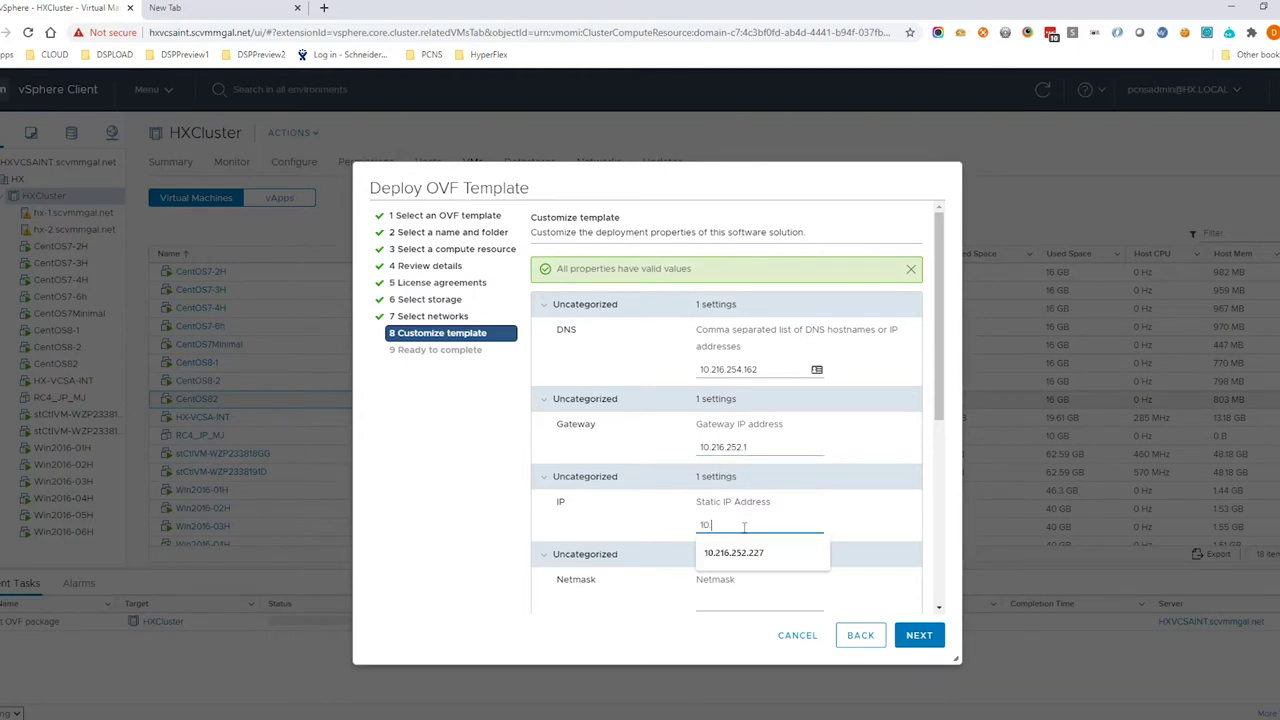
type(".216.252.227")
left_click(732, 602)
type("2")
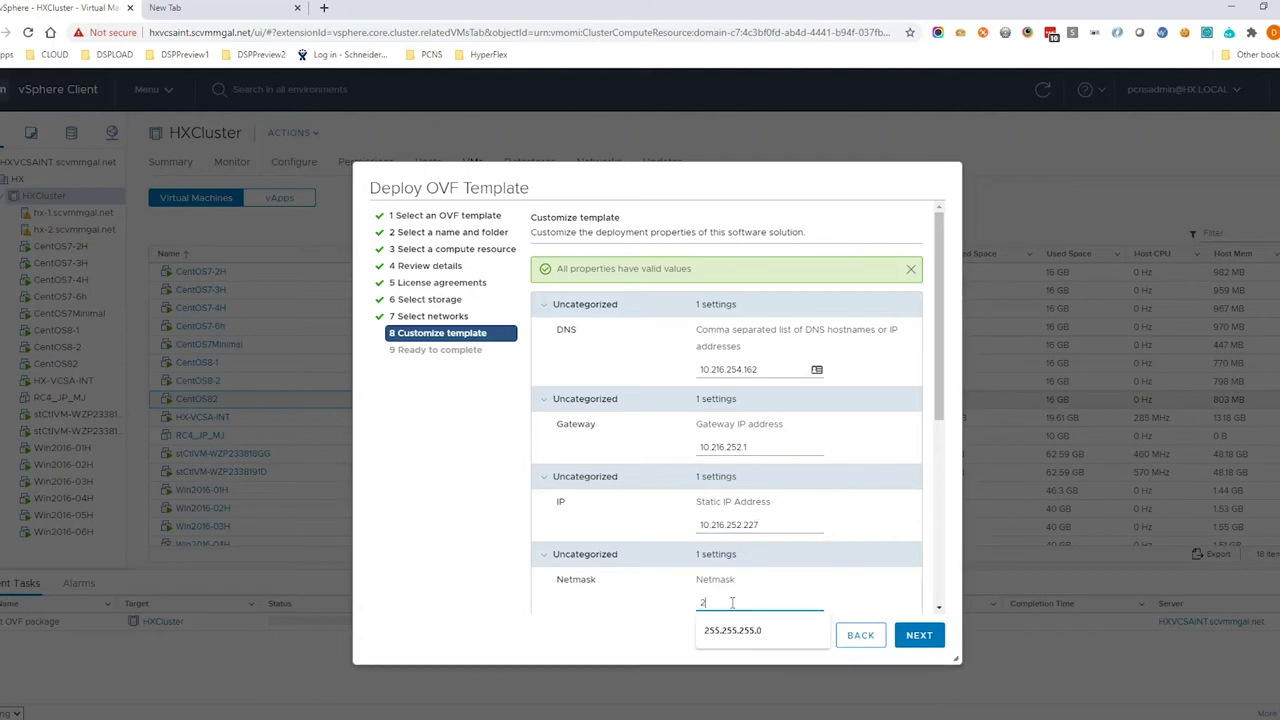
type("55")
type(".255.255.255.0")
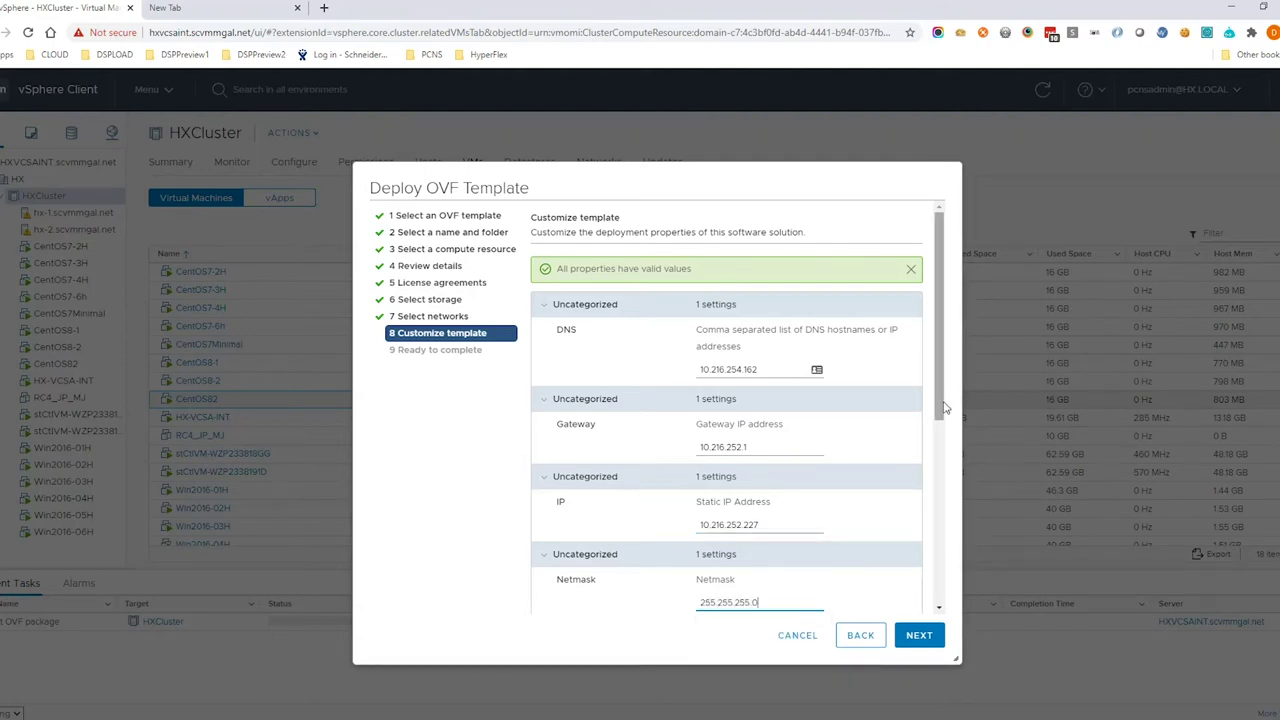
Set hostname pcnsrc3demo and enter a matching root password in both fields
scroll(932, 457, "down", 5)
left_click(775, 436)
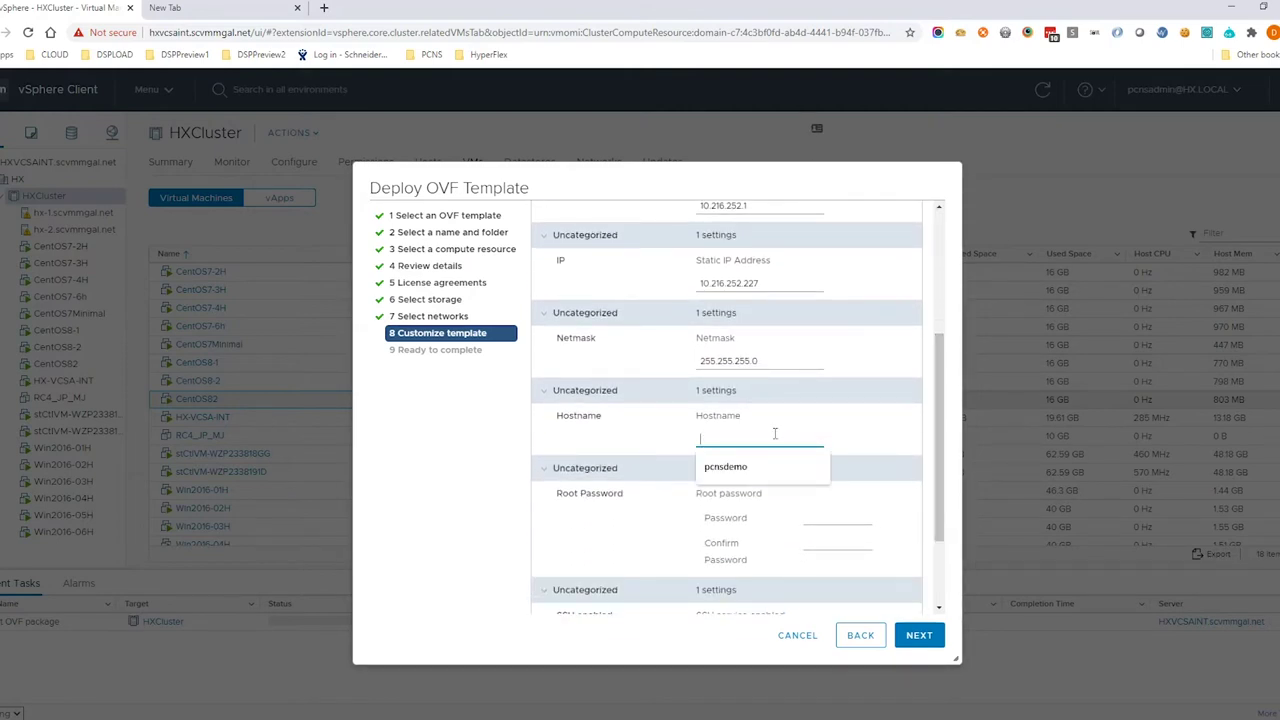
type("pcnsrc3demo")
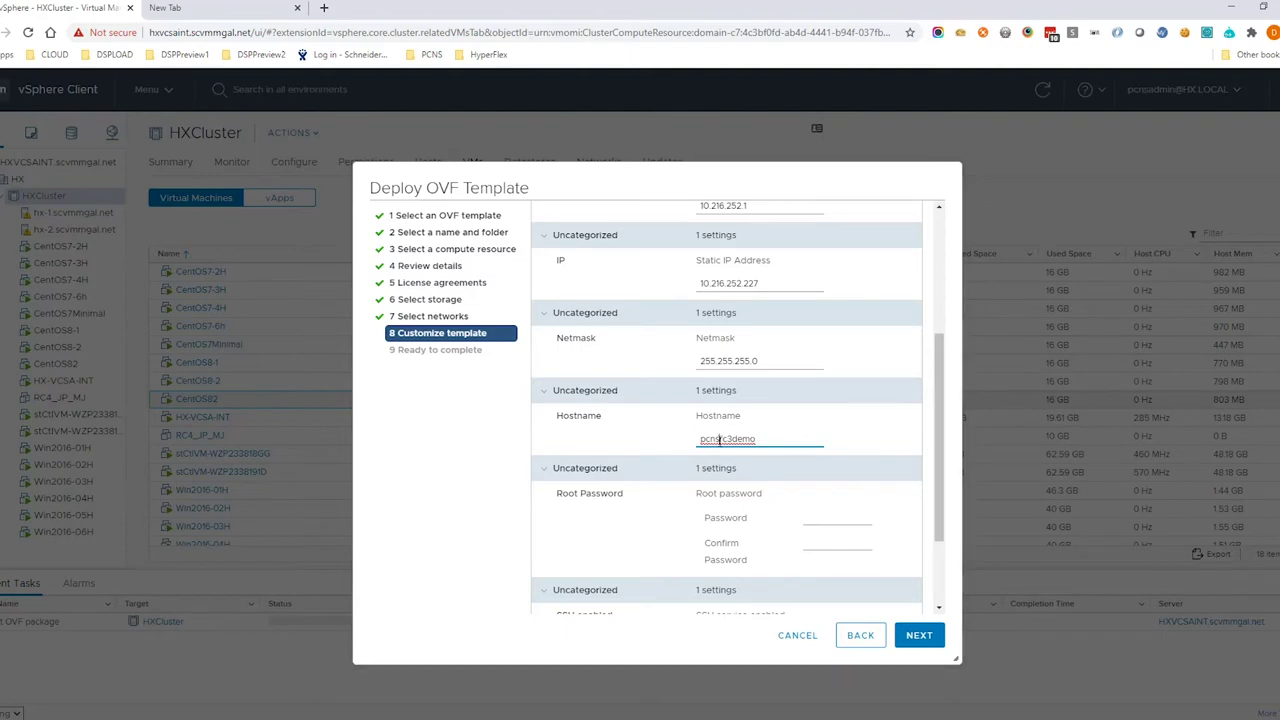
left_click_drag(719, 440, 689, 443)
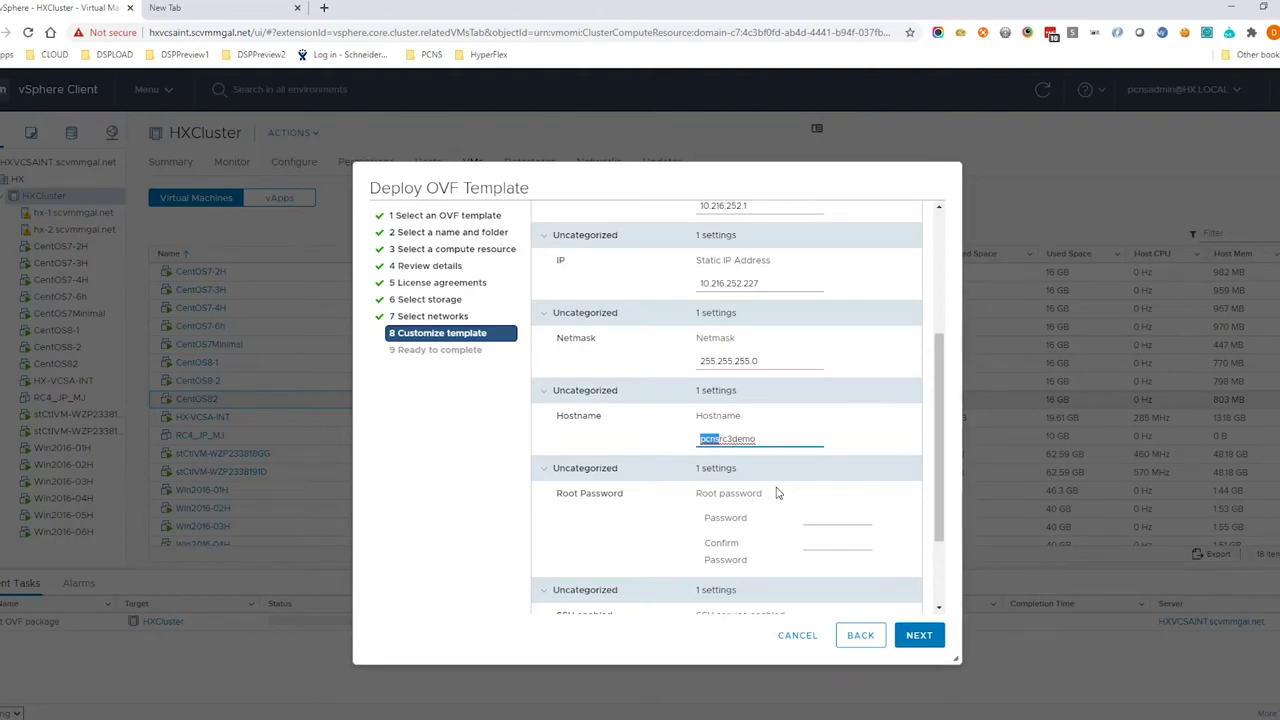
left_click(818, 514)
type("***")
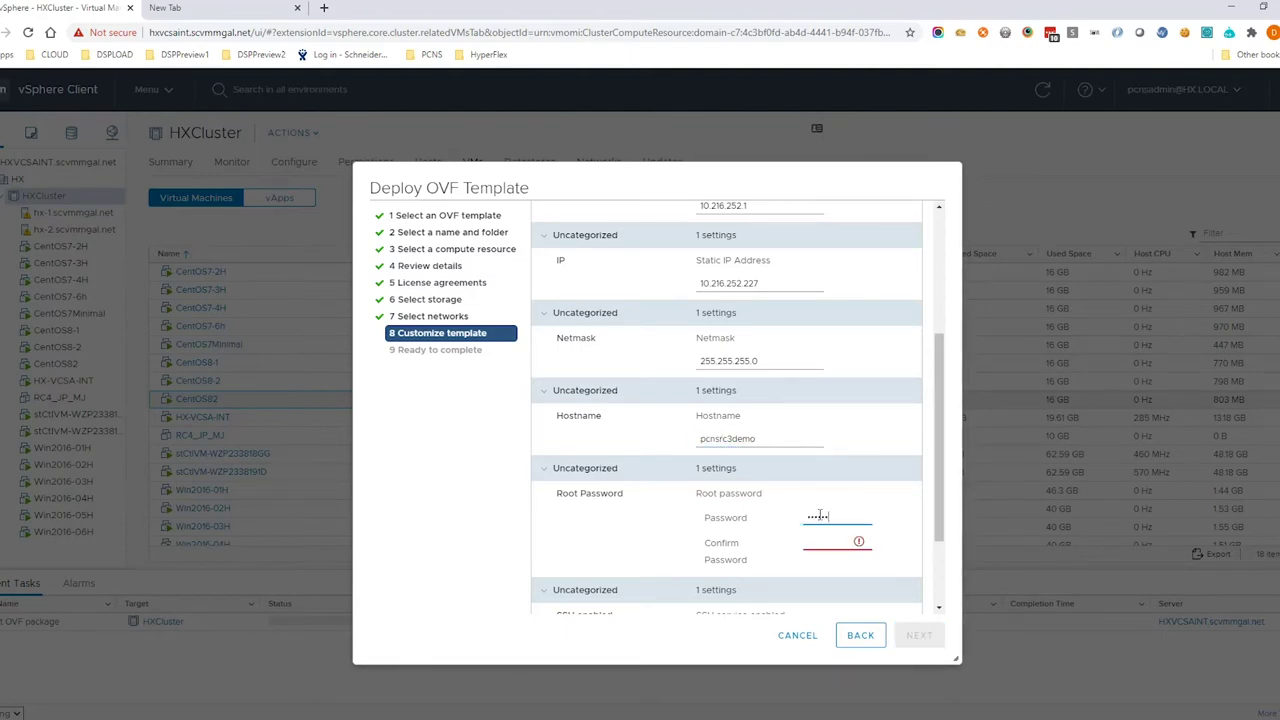
type("*")
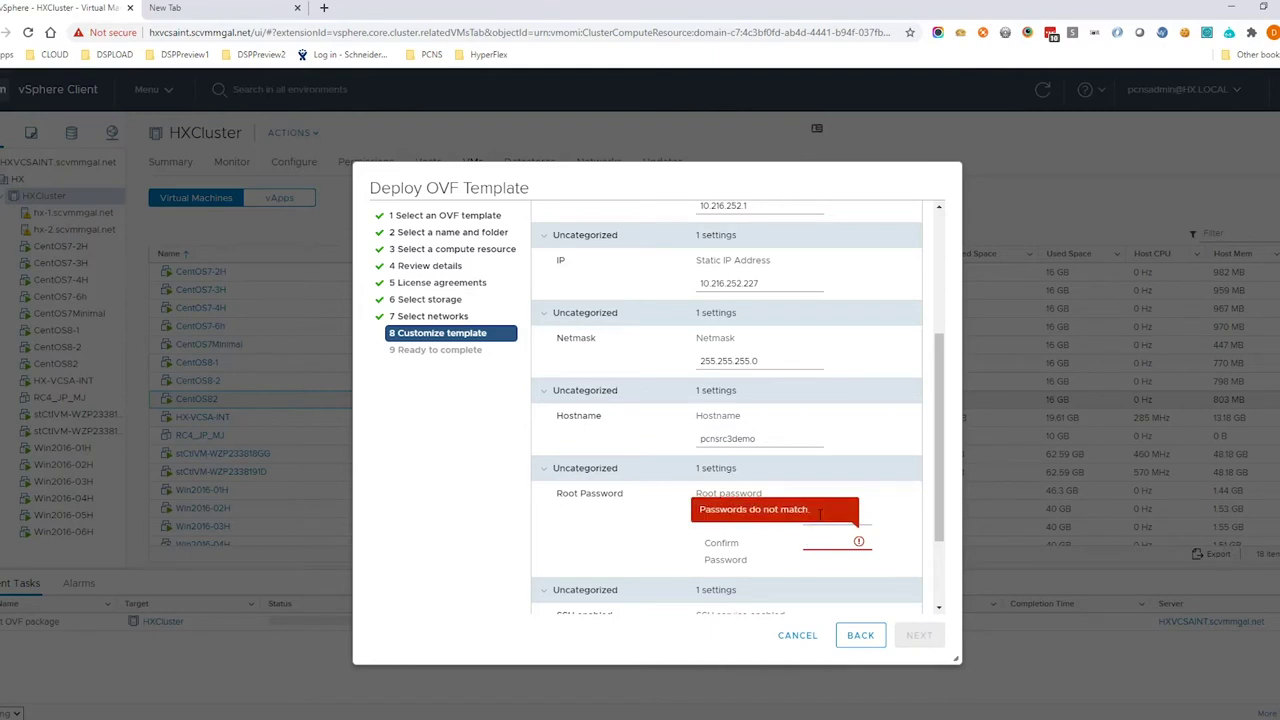
type("***")
left_click(866, 513)
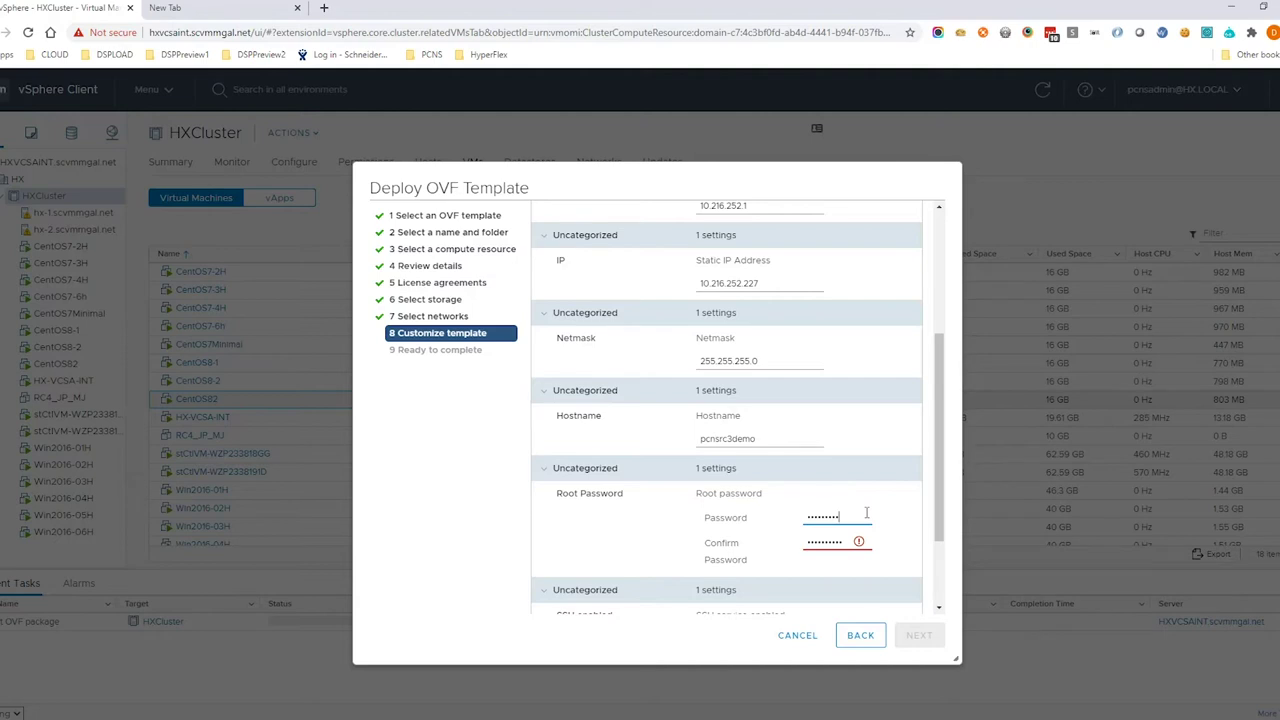
key("BackSpace")
key("BackSpace")
key("BackSpace")
key("BackSpace")
key("BackSpace")
key("BackSpace")
key("BackSpace")
type("******")
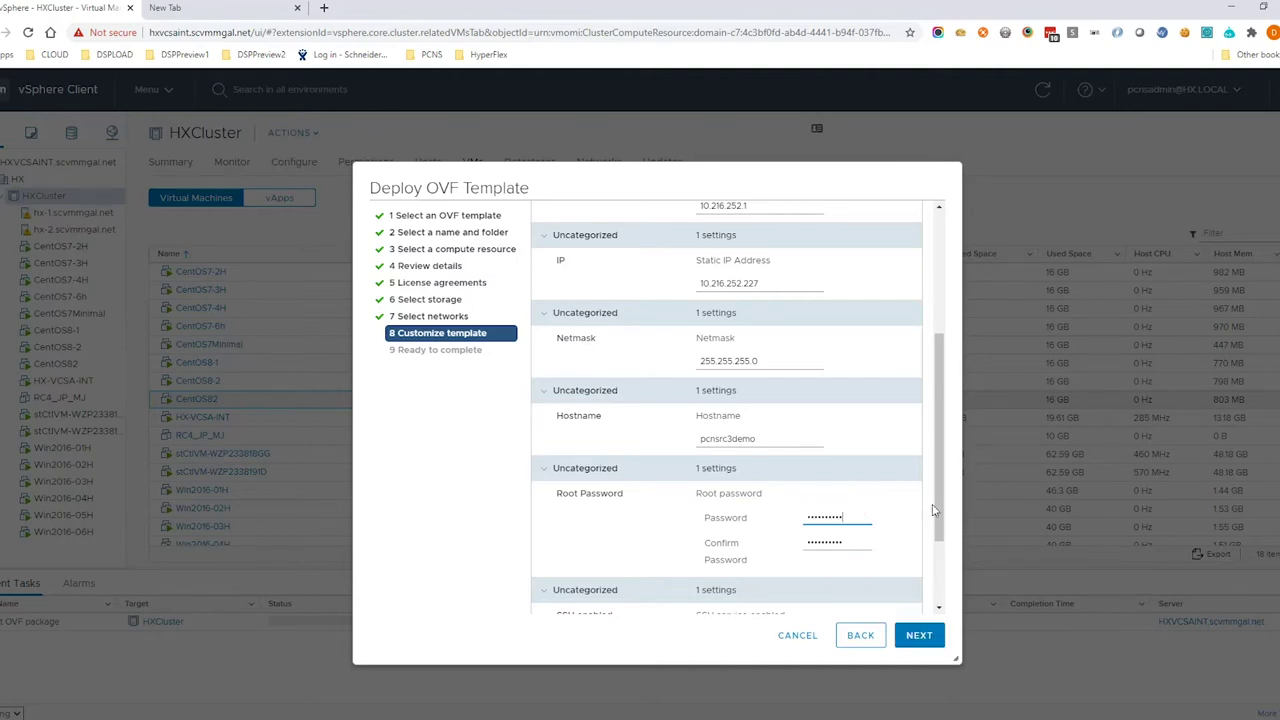
scroll(760, 520, "down", 3)
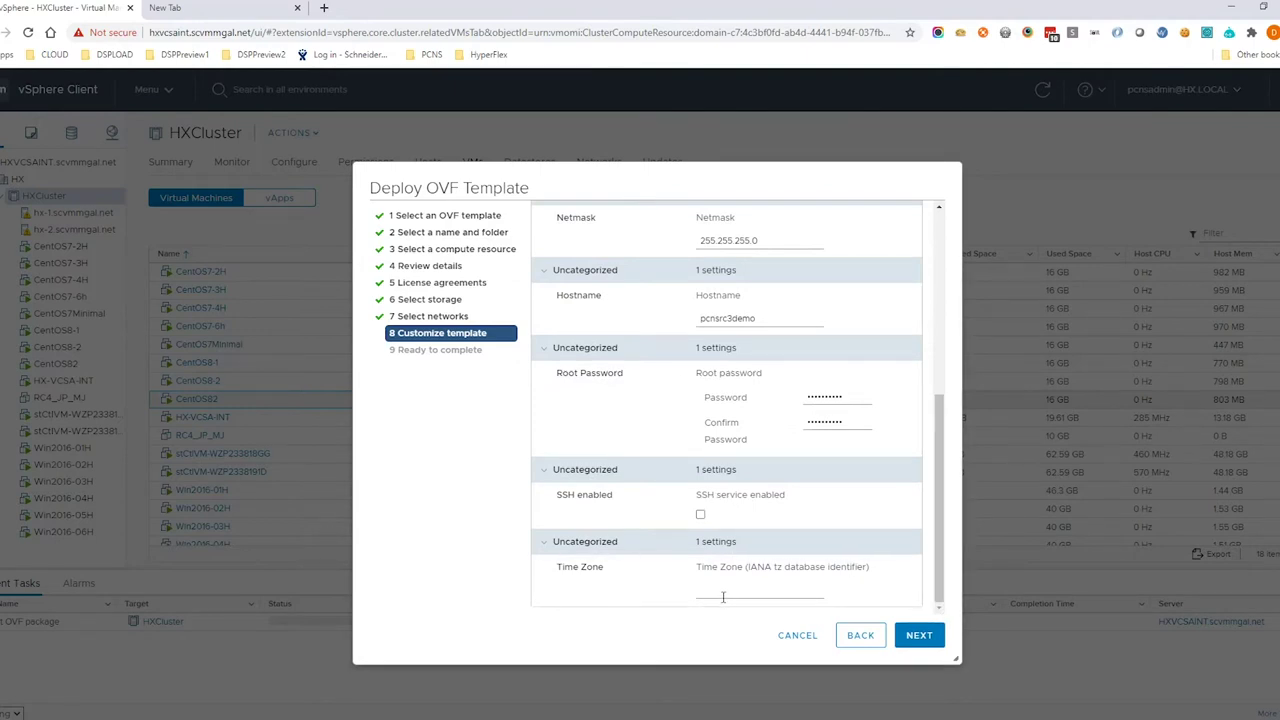
Enable SSH, keep the America/New_York time zone, review the summary, and finish the deployment
left_click(700, 514)
left_click(750, 588)
left_click(743, 617)
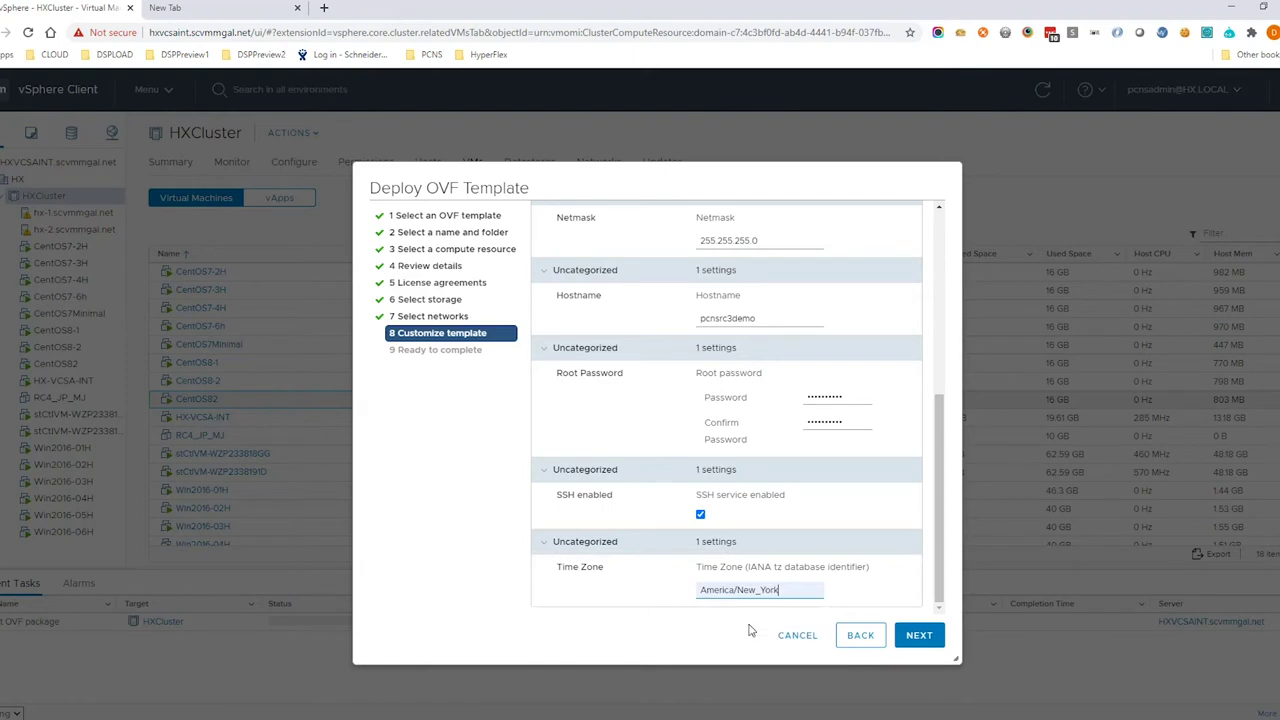
left_click(918, 635)
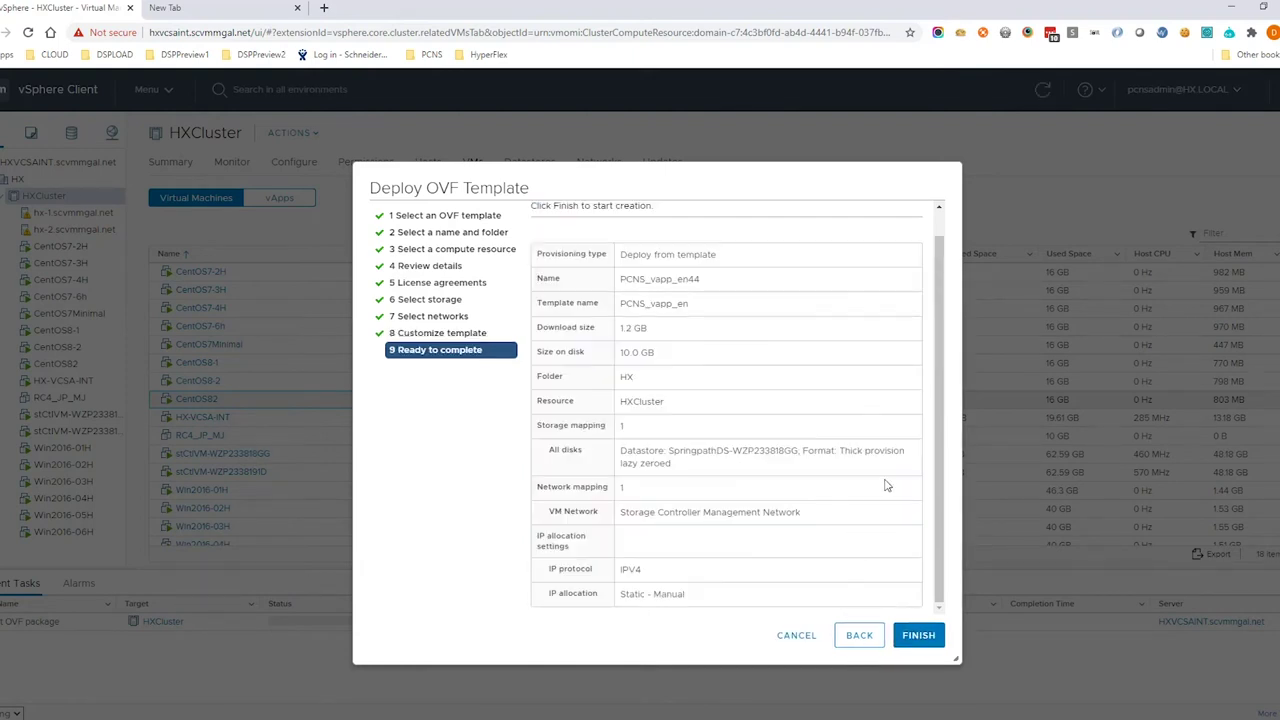
left_click_drag(937, 404, 943, 492)
left_click(916, 635)
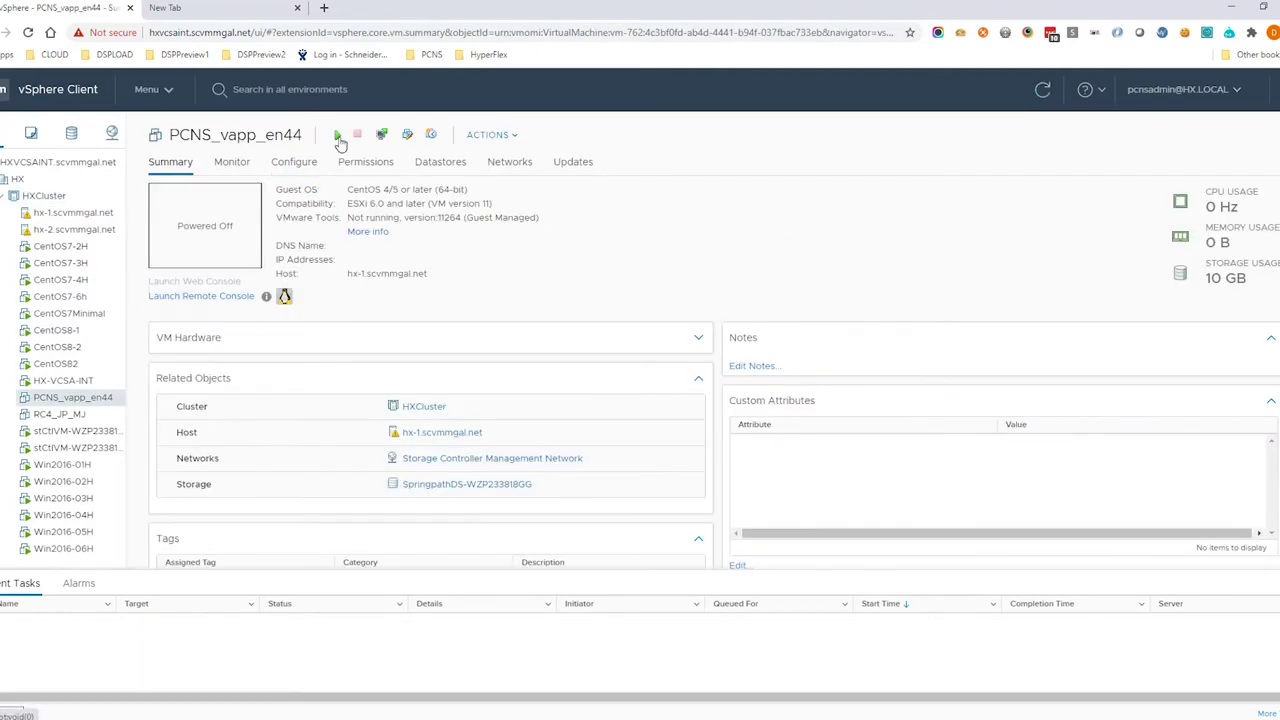
left_click(339, 140)
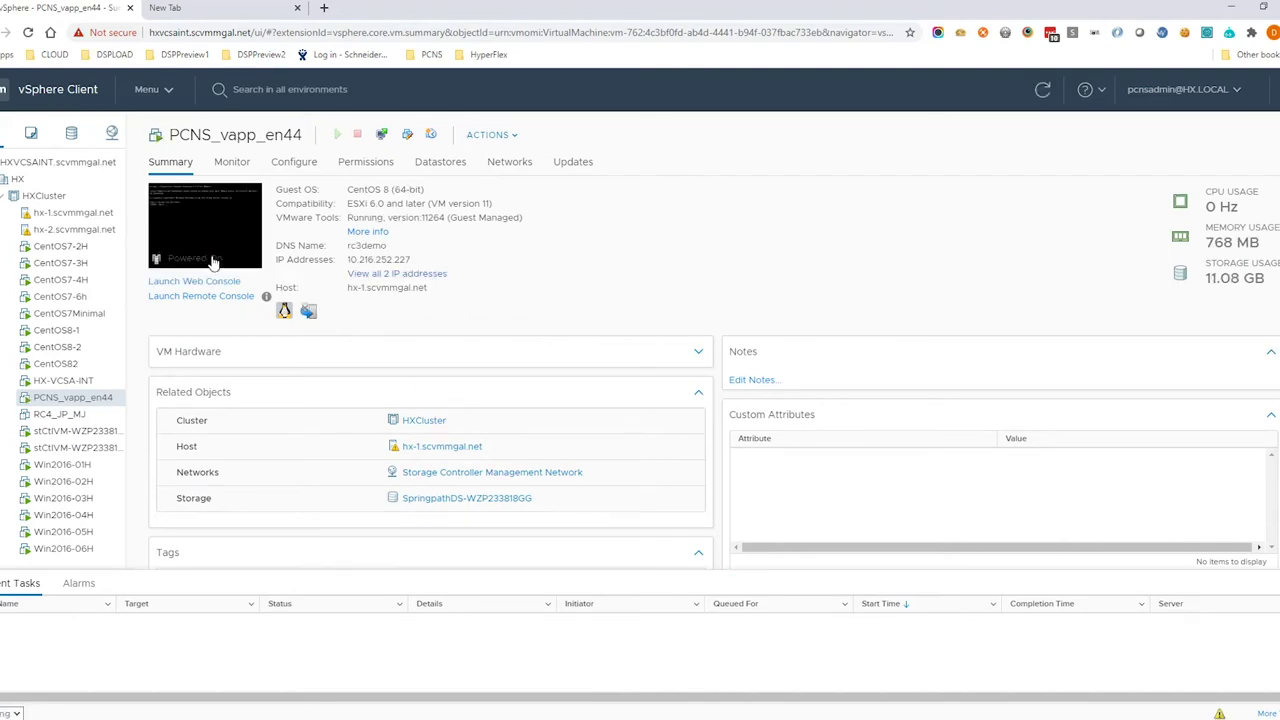
left_click(218, 282)
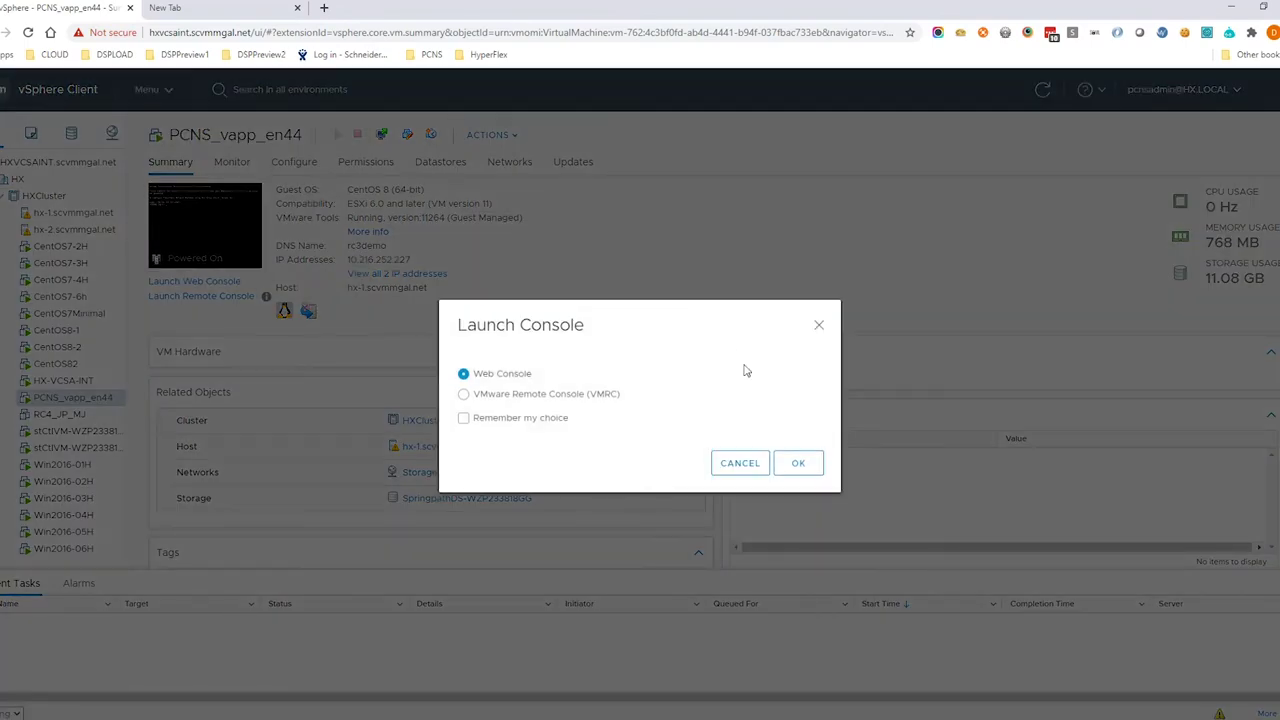
left_click(802, 462)
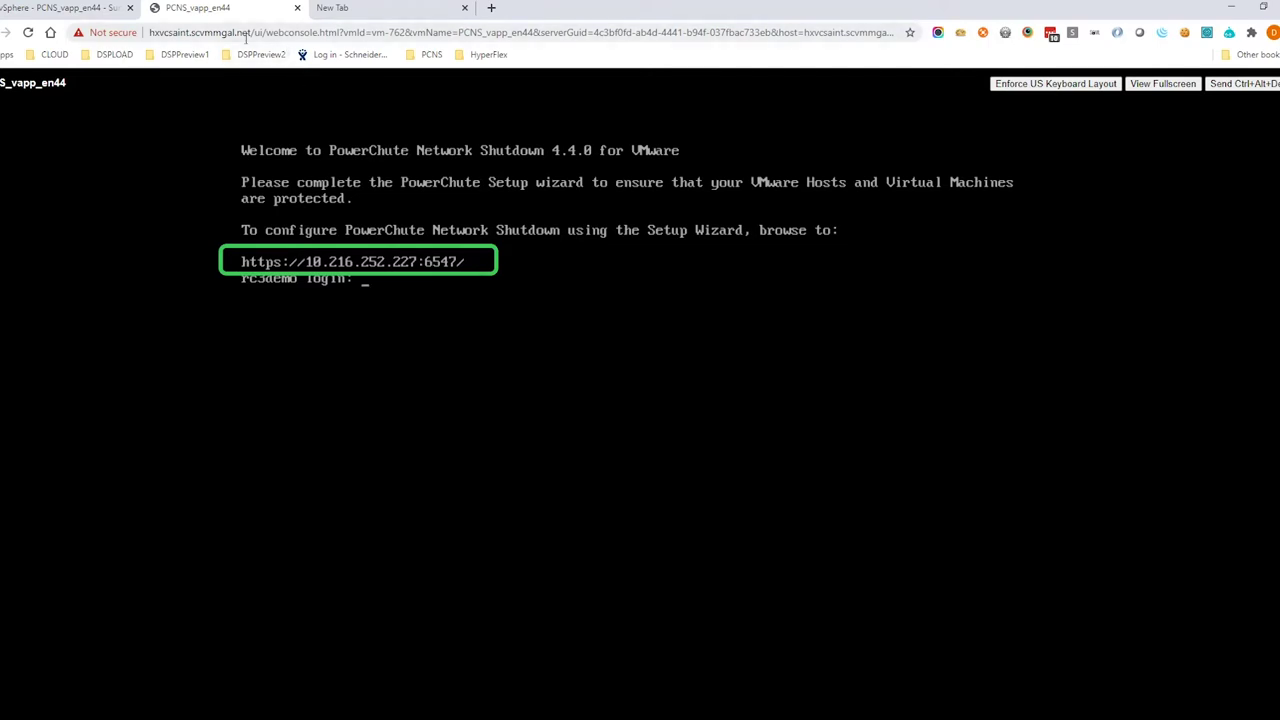
left_click(297, 8)
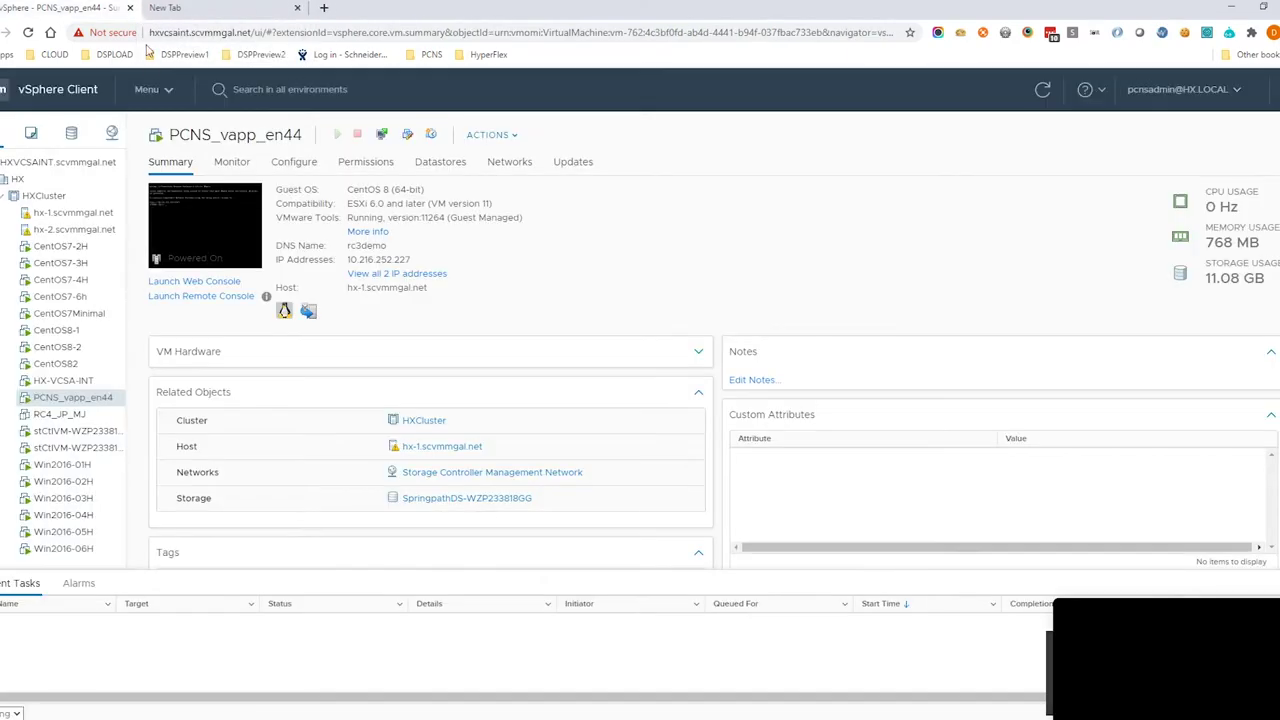
left_click(200, 8)
type("https://10.216.252.227")
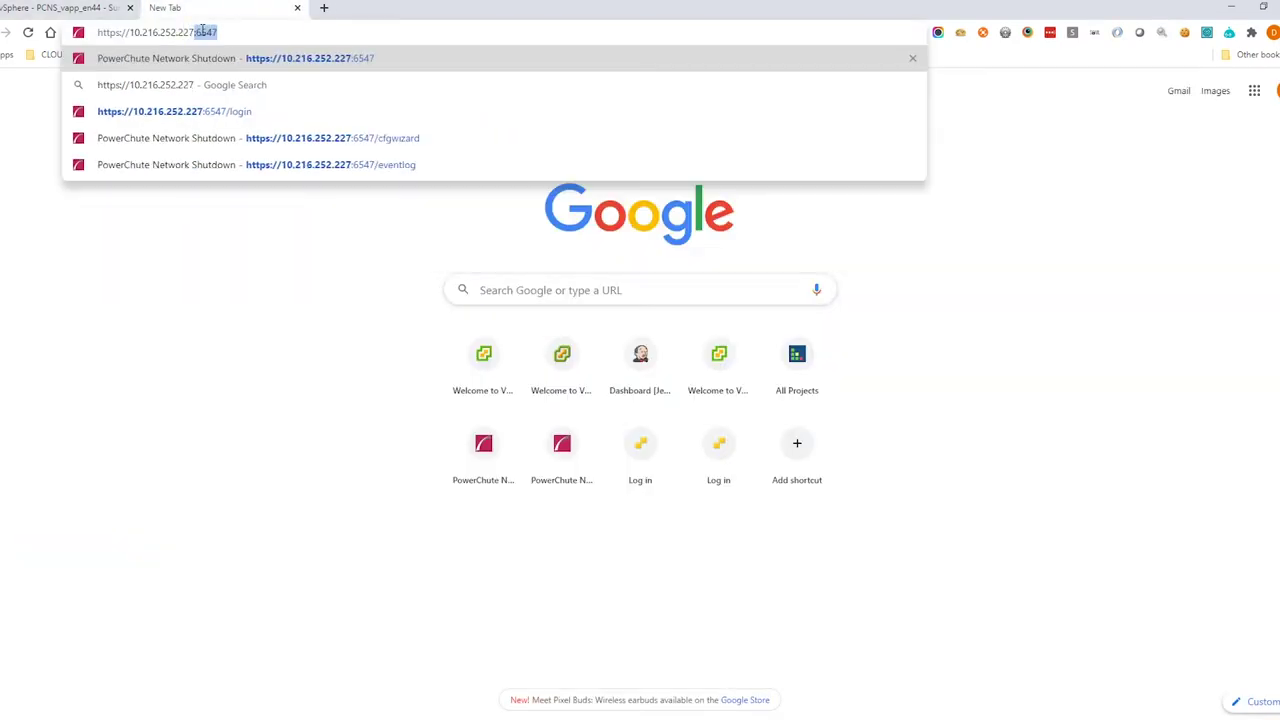
key("Return")
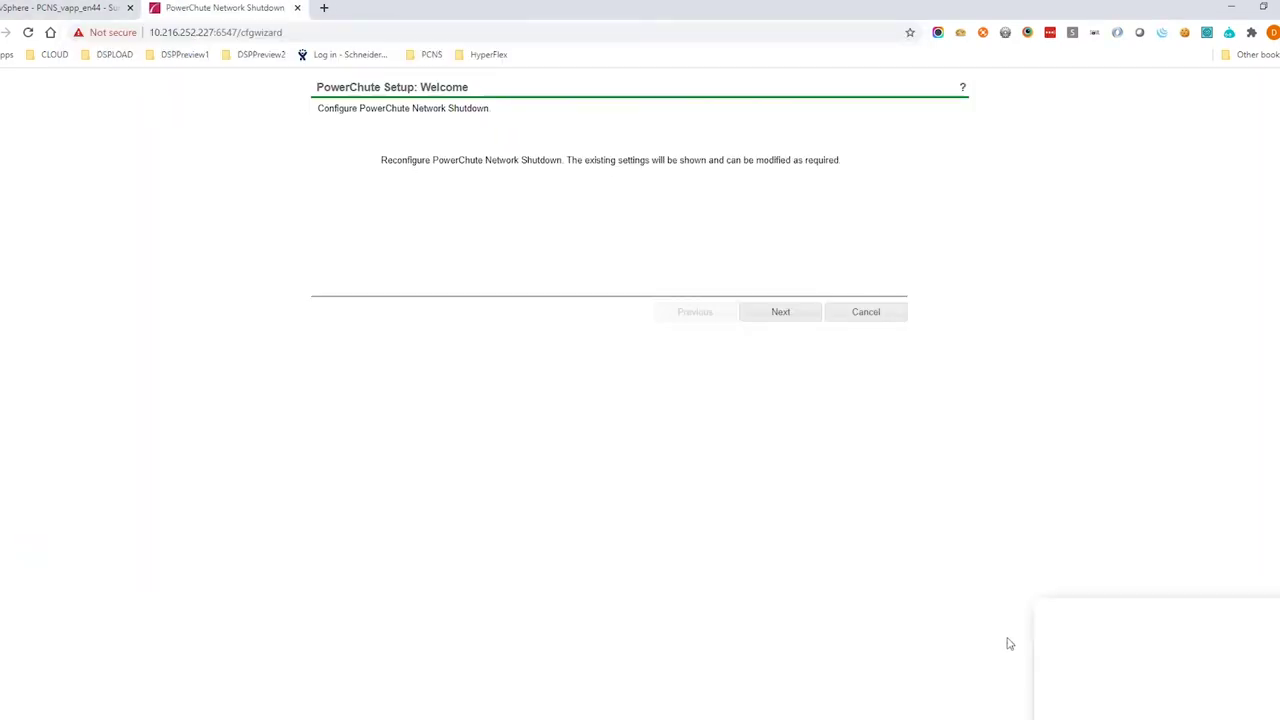
left_click(782, 313)
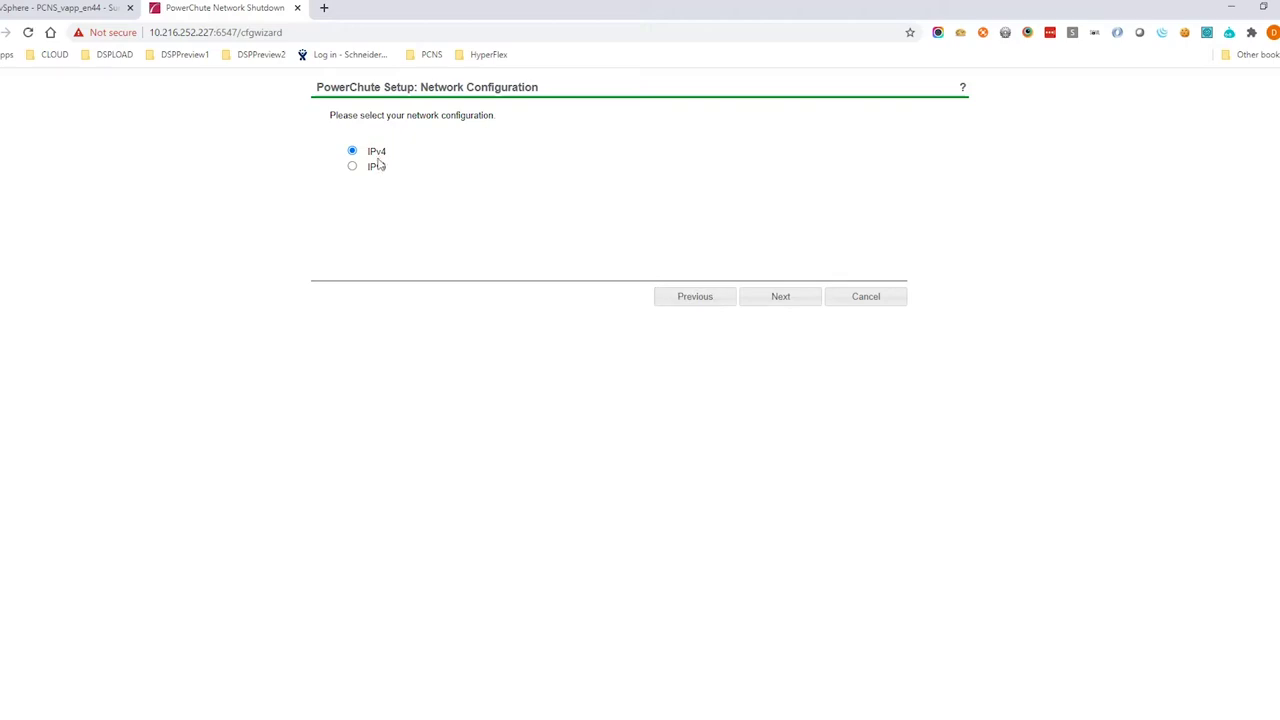
left_click(778, 298)
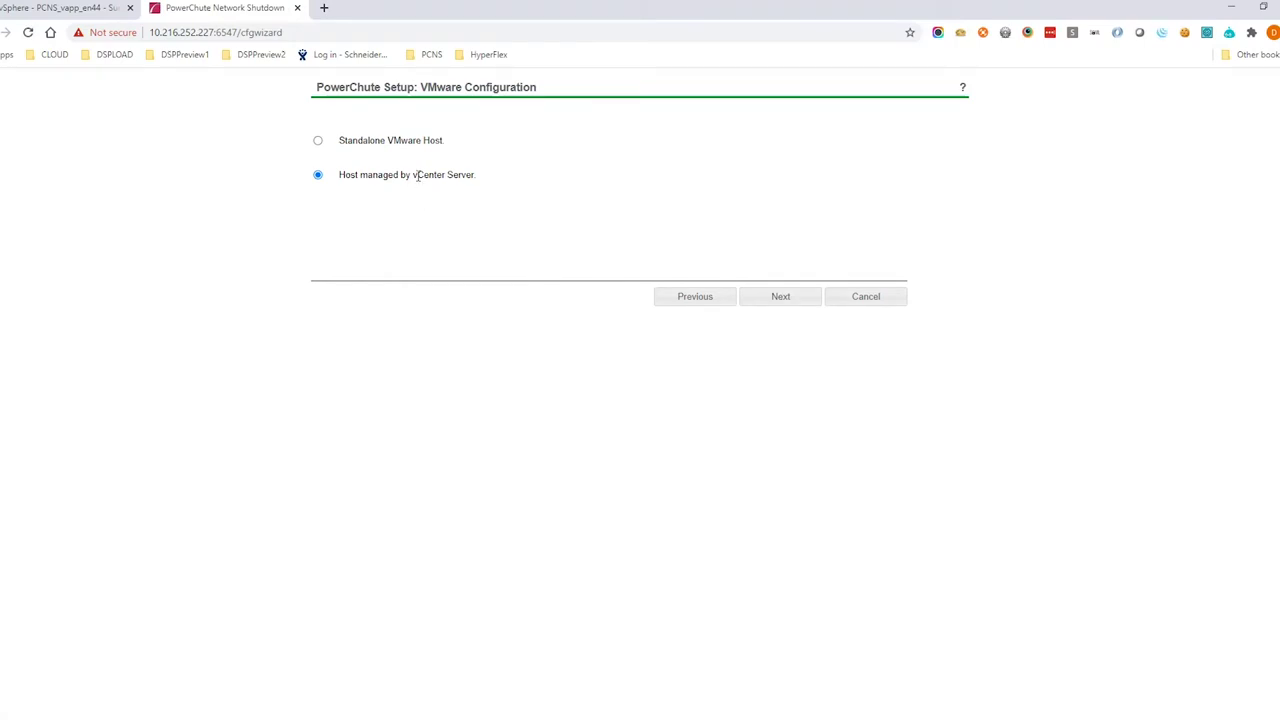
left_click(775, 302)
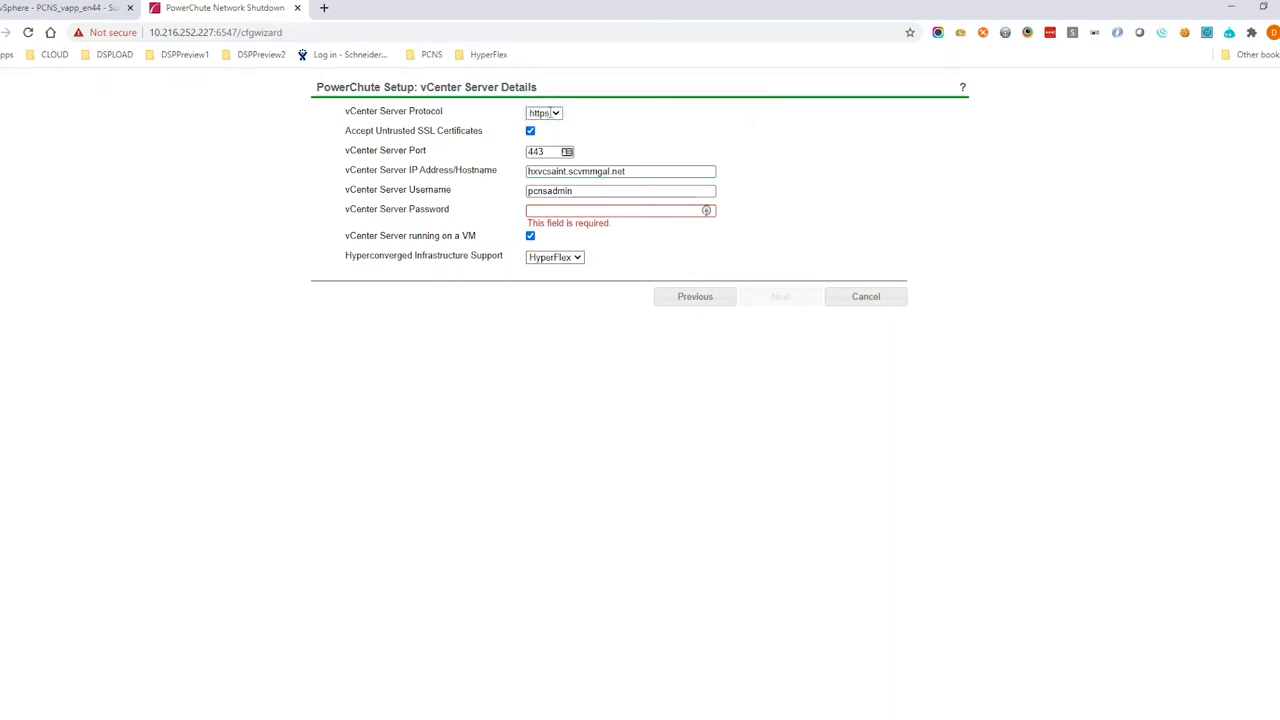
Enter vCenter details: https, host hxvcsaint.scvmmgal.net, credentials, HyperFlex, vCenter running on a VM
left_click(551, 113)
left_click(552, 116)
left_click_drag(636, 171, 466, 177)
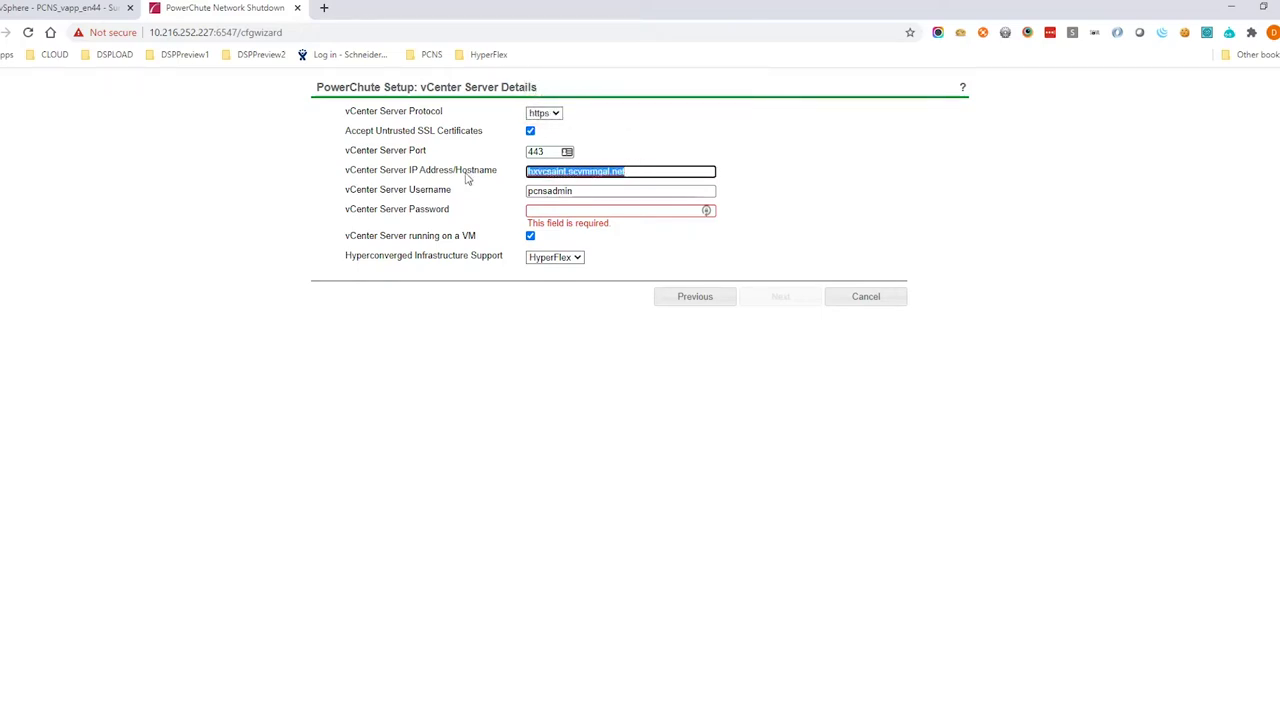
type("hxvcsaln")
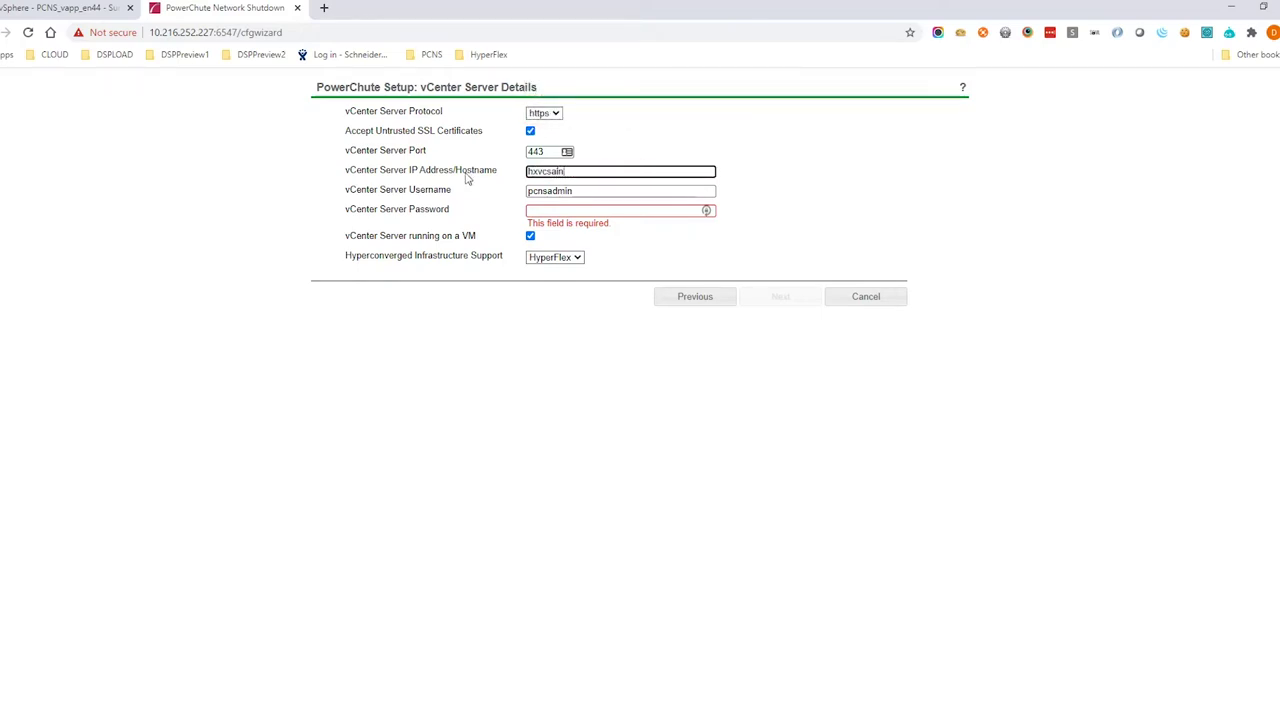
type("t.s")
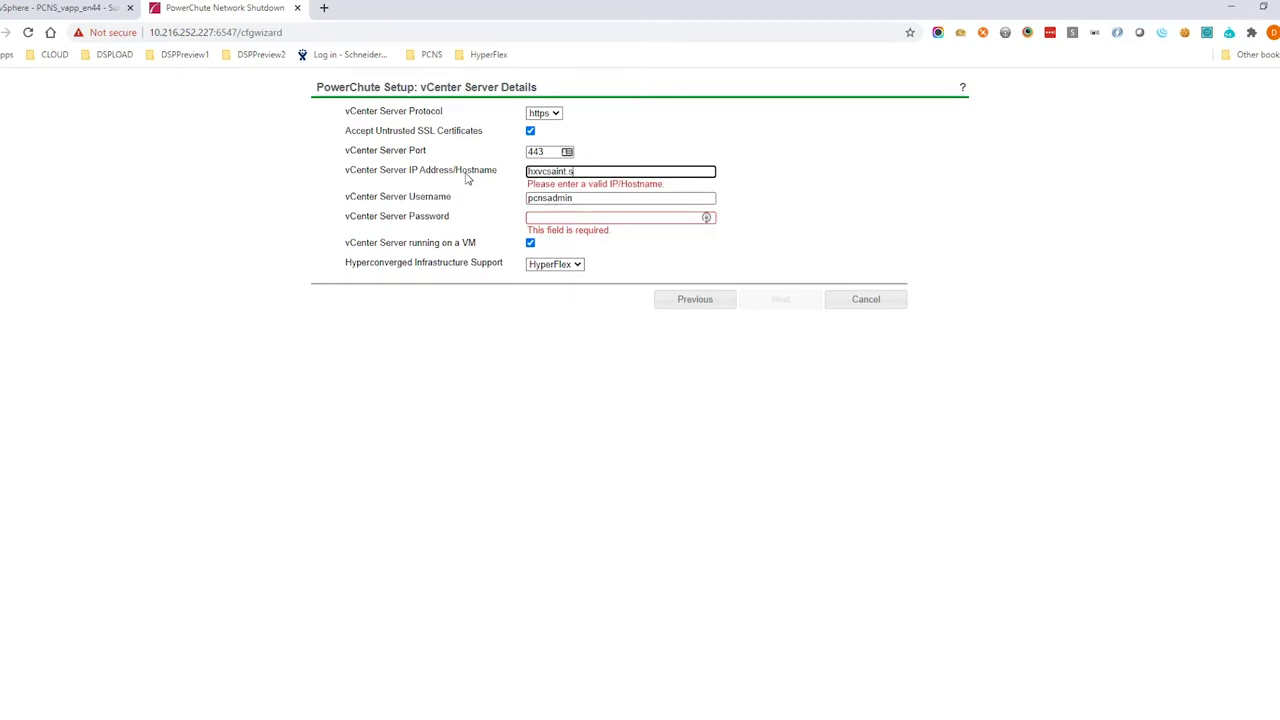
type("cvmmagal")
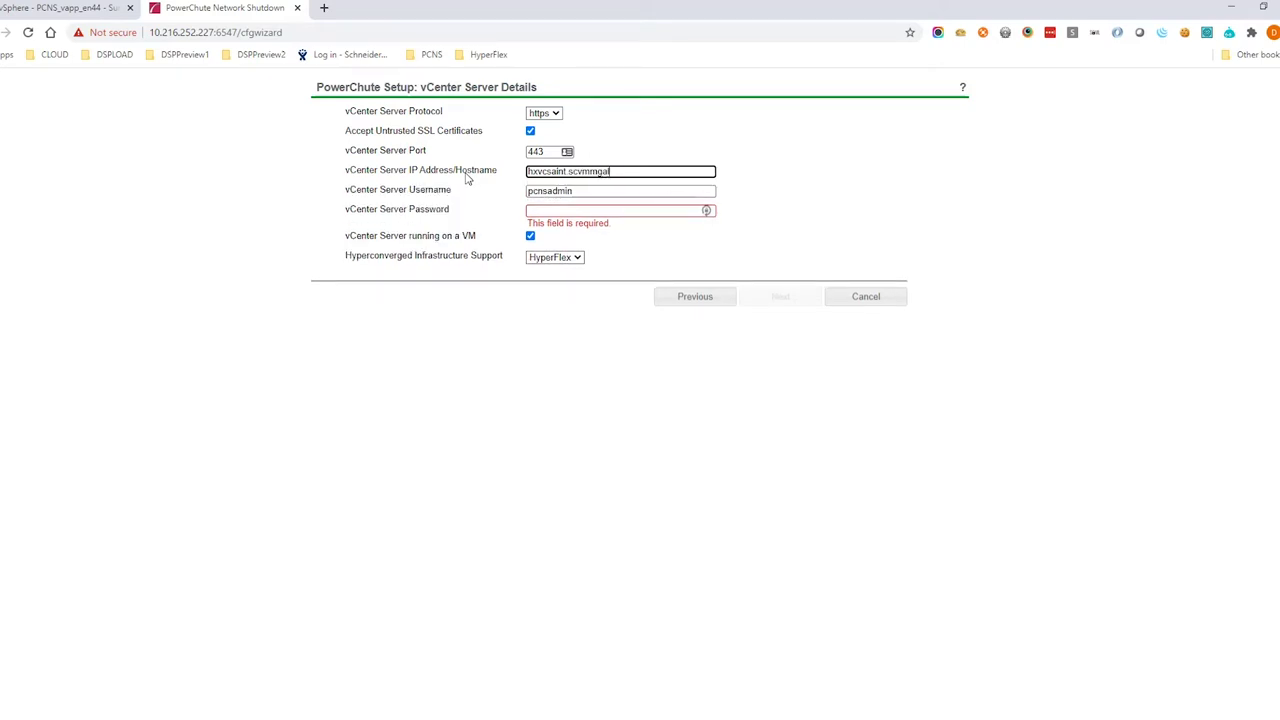
type(".net")
key("Tab")
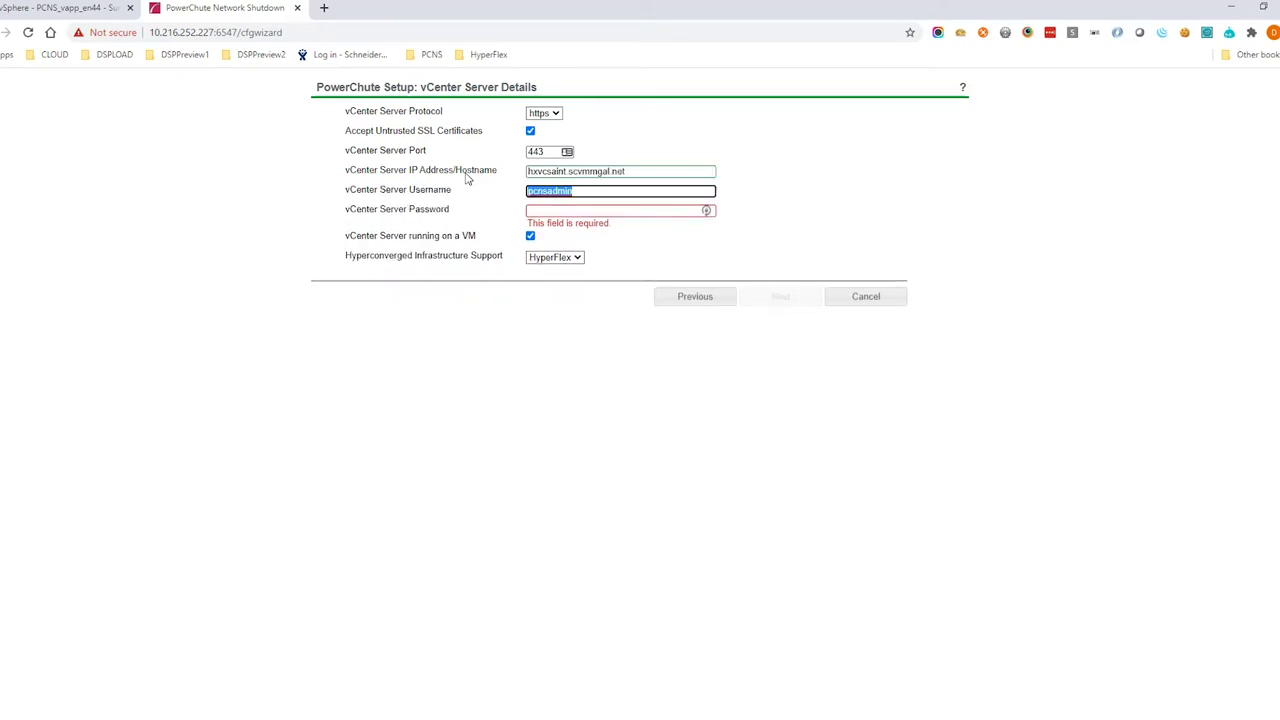
type("pcnsadmin")
key("Tab")
type("•")
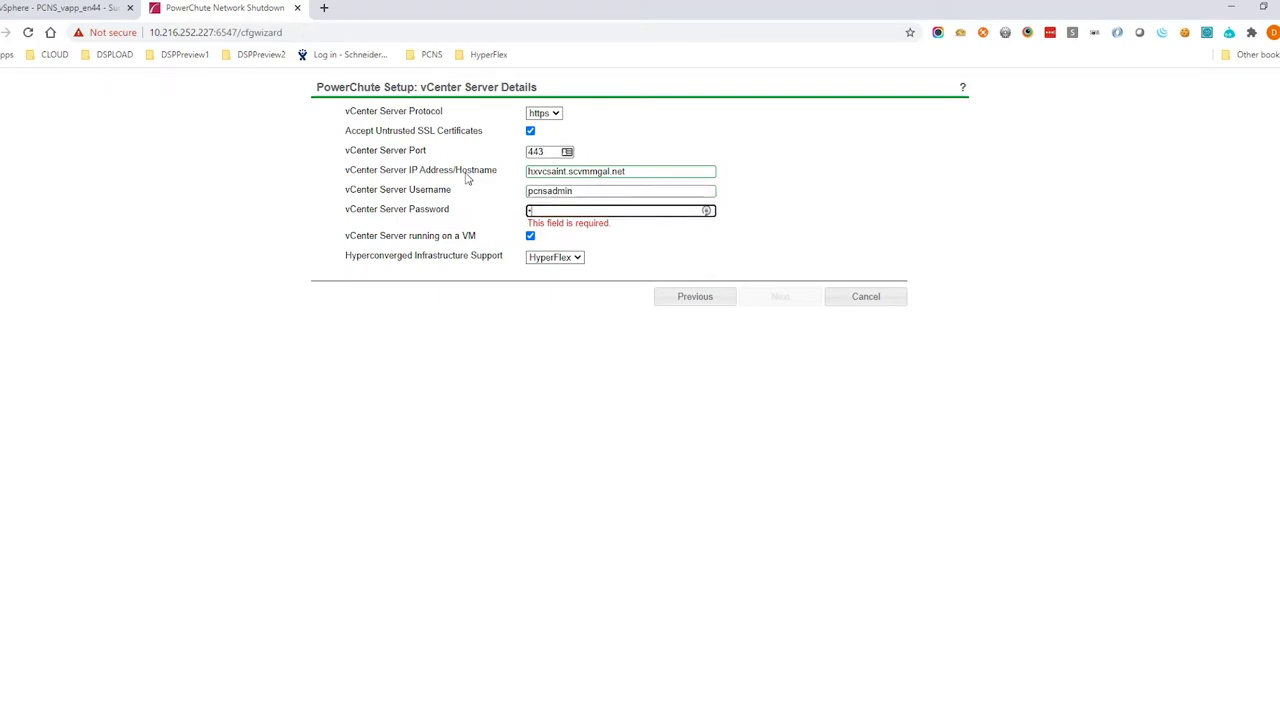
type("•••")
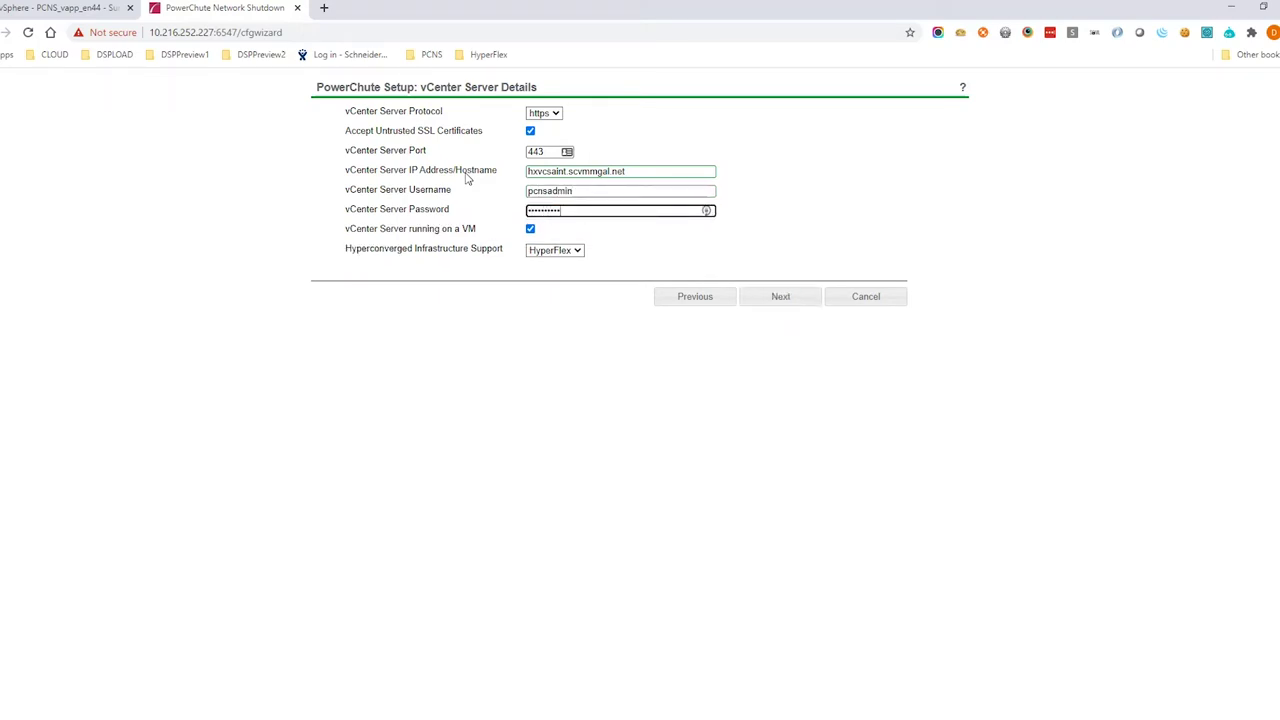
left_click(557, 251)
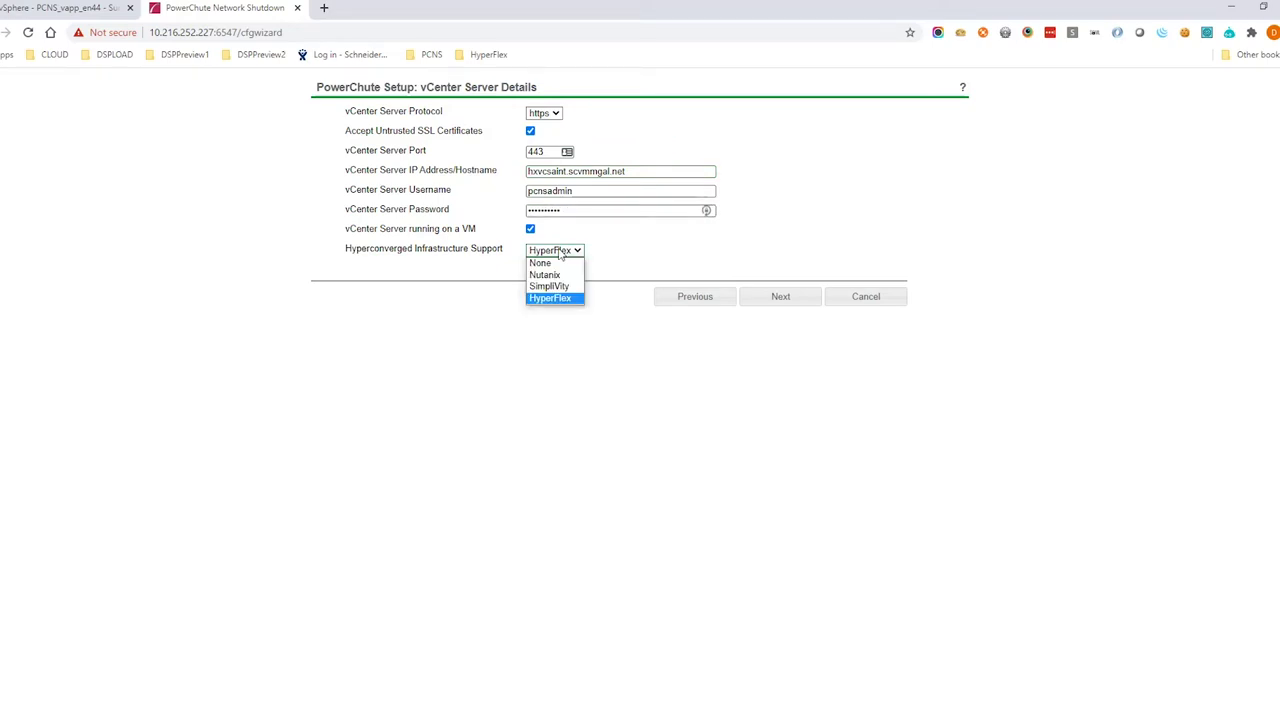
left_click(550, 298)
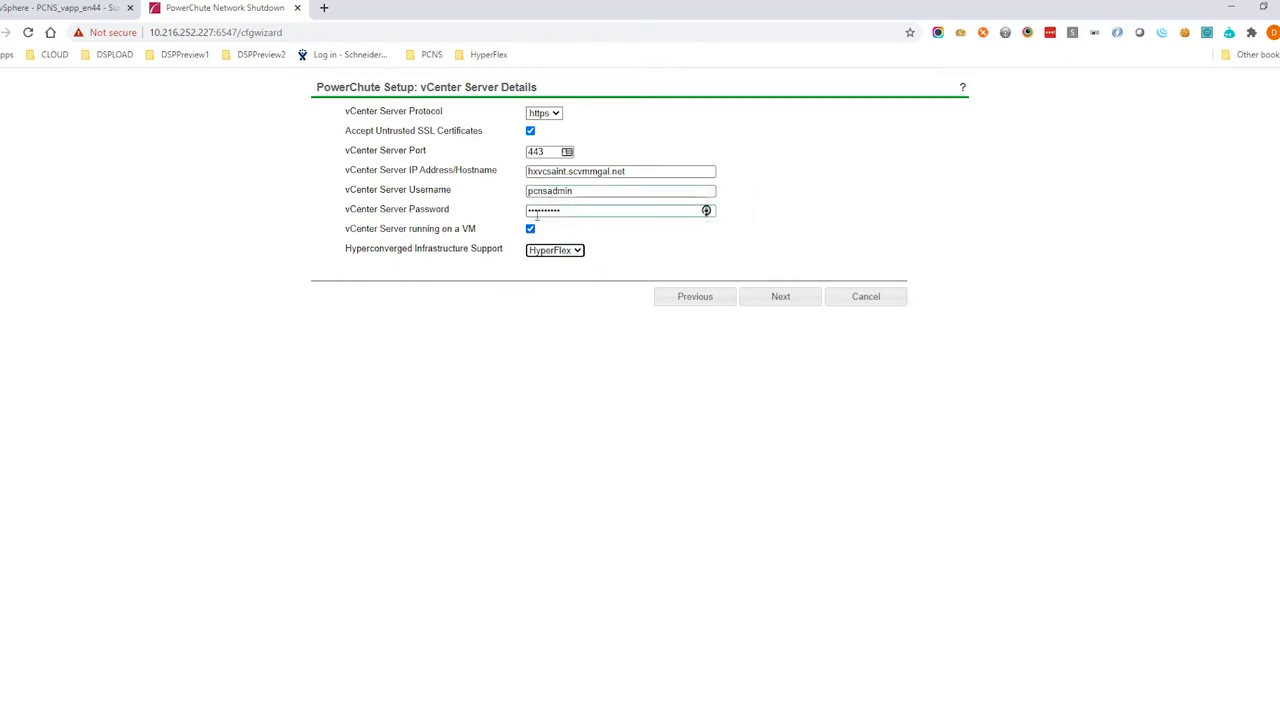
left_click(530, 230)
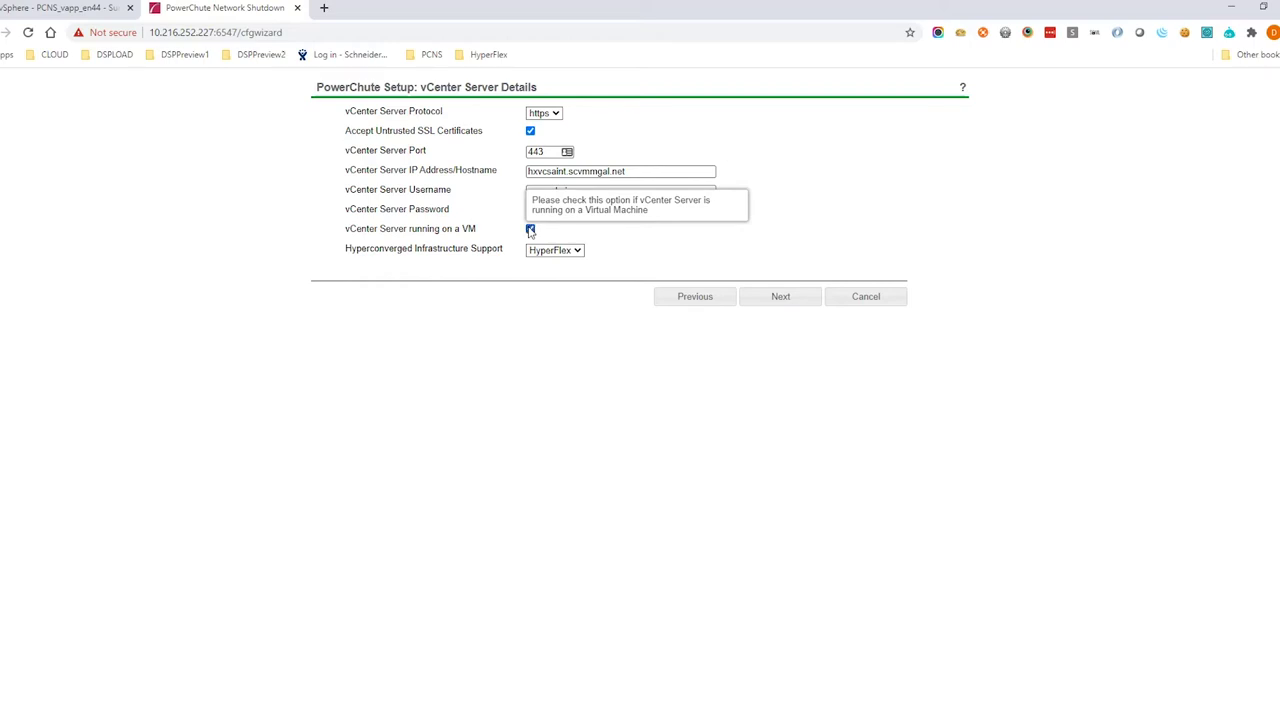
Check the HX-VCSA-INT vCenter VM in vSphere Client, then return to the PowerChute wizard
left_click(26, 8)
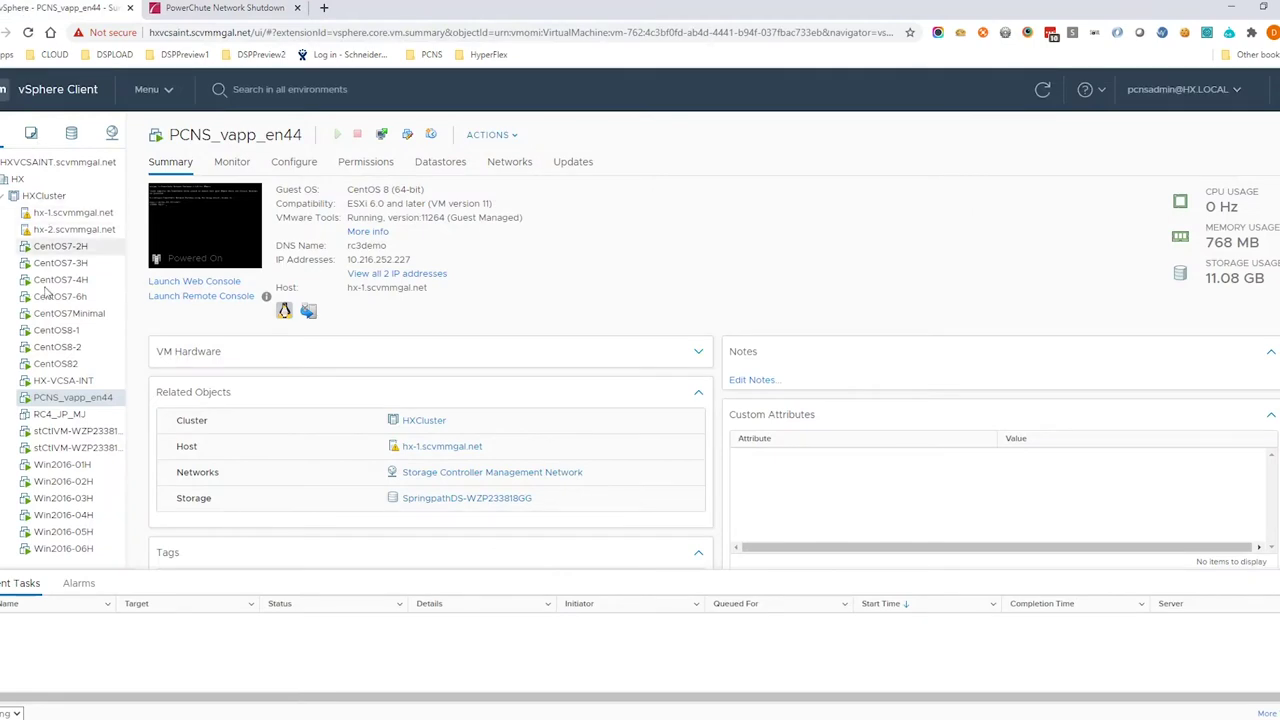
left_click(68, 382)
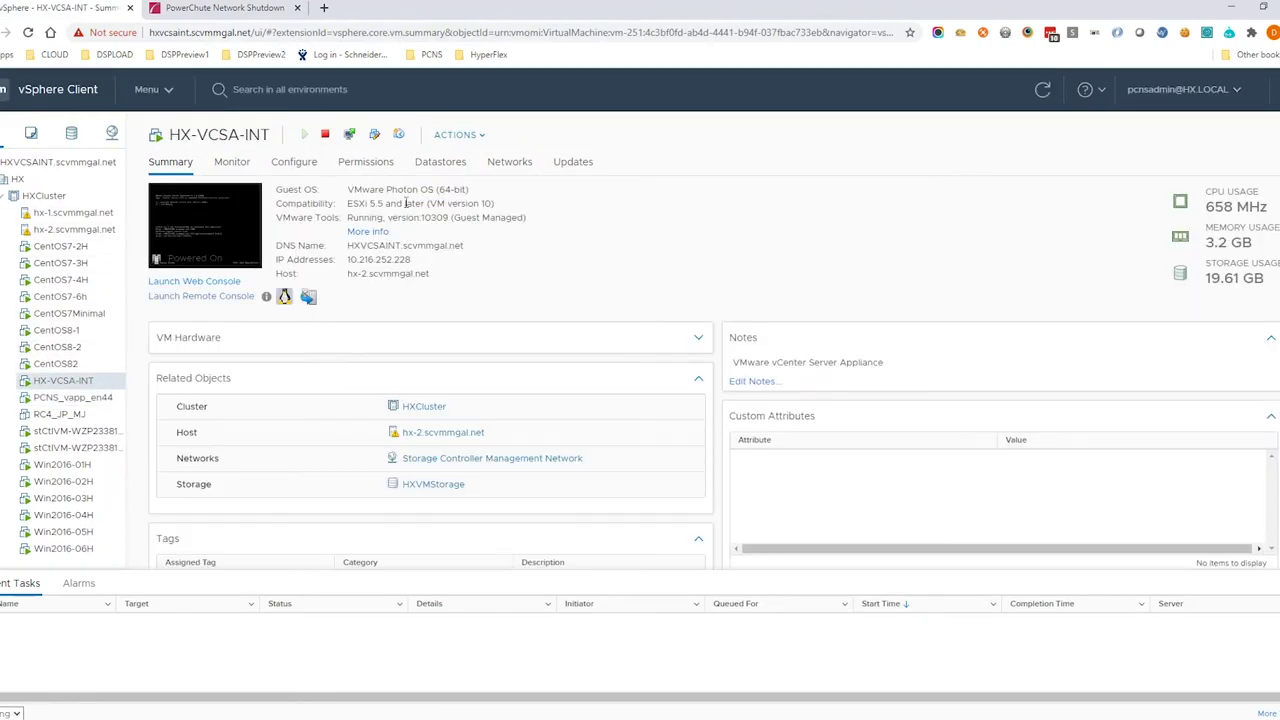
left_click(250, 8)
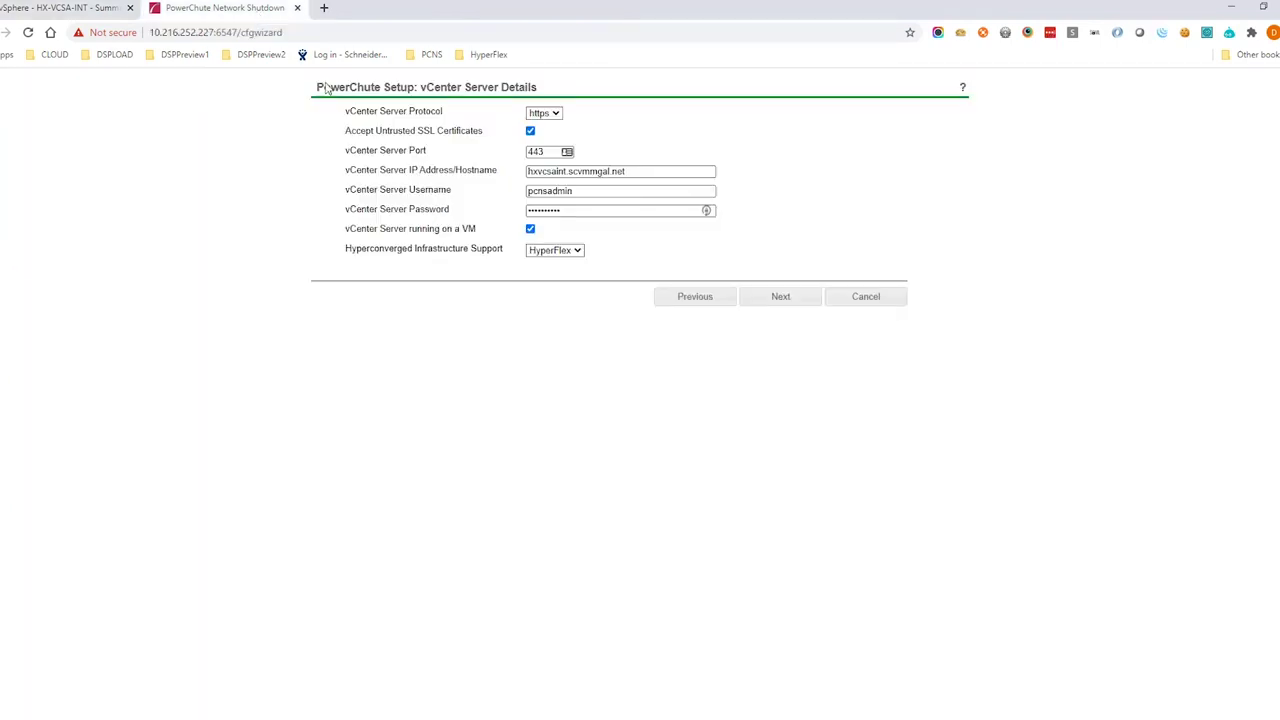
left_click(801, 295)
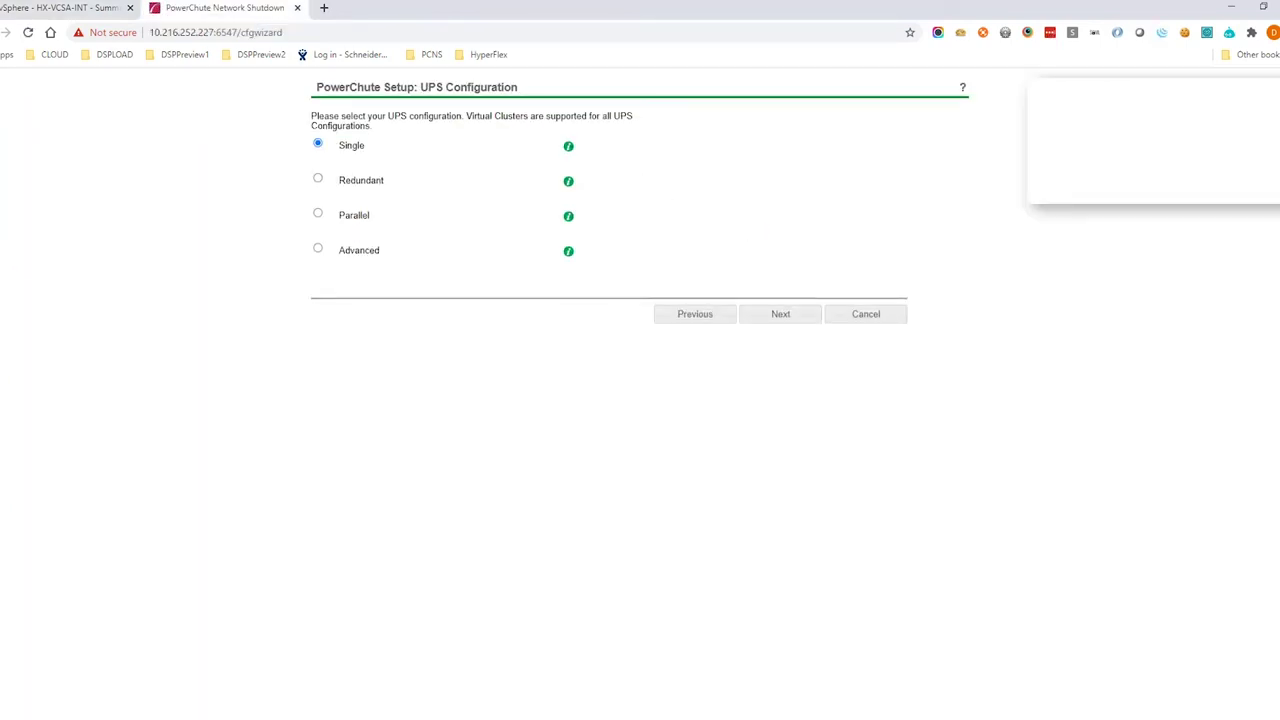
left_click(781, 314)
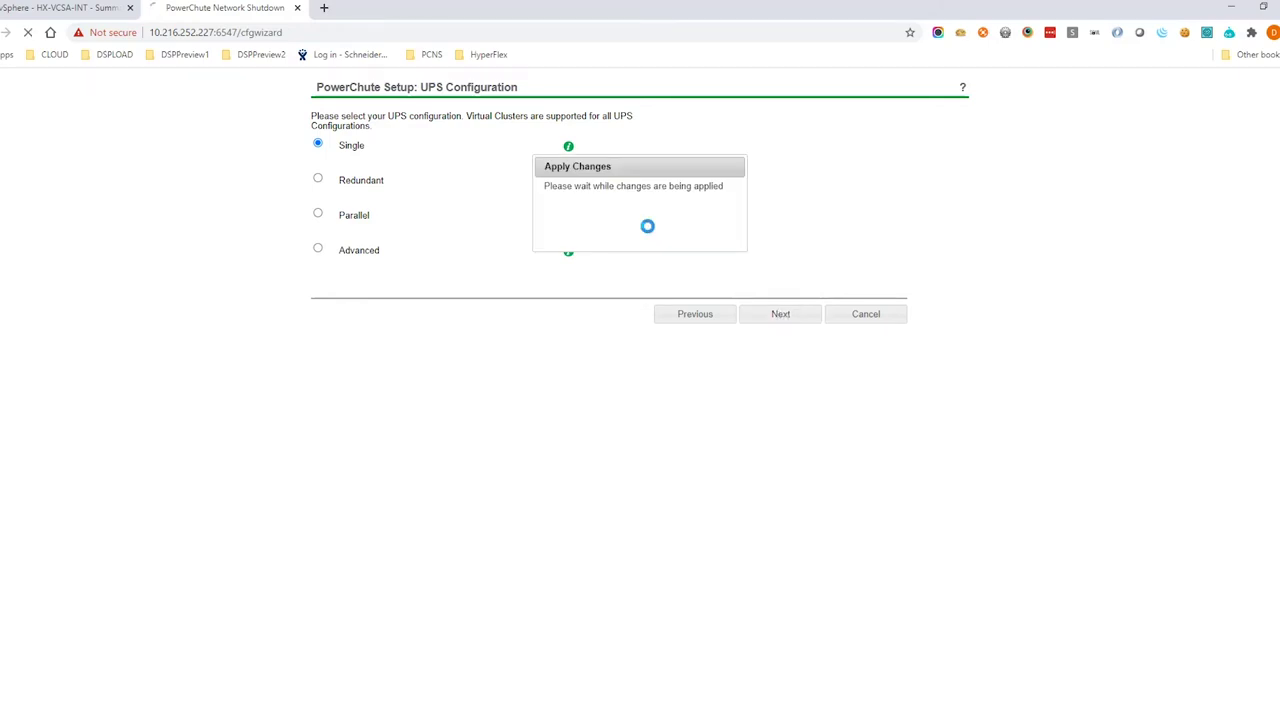
left_click(589, 169)
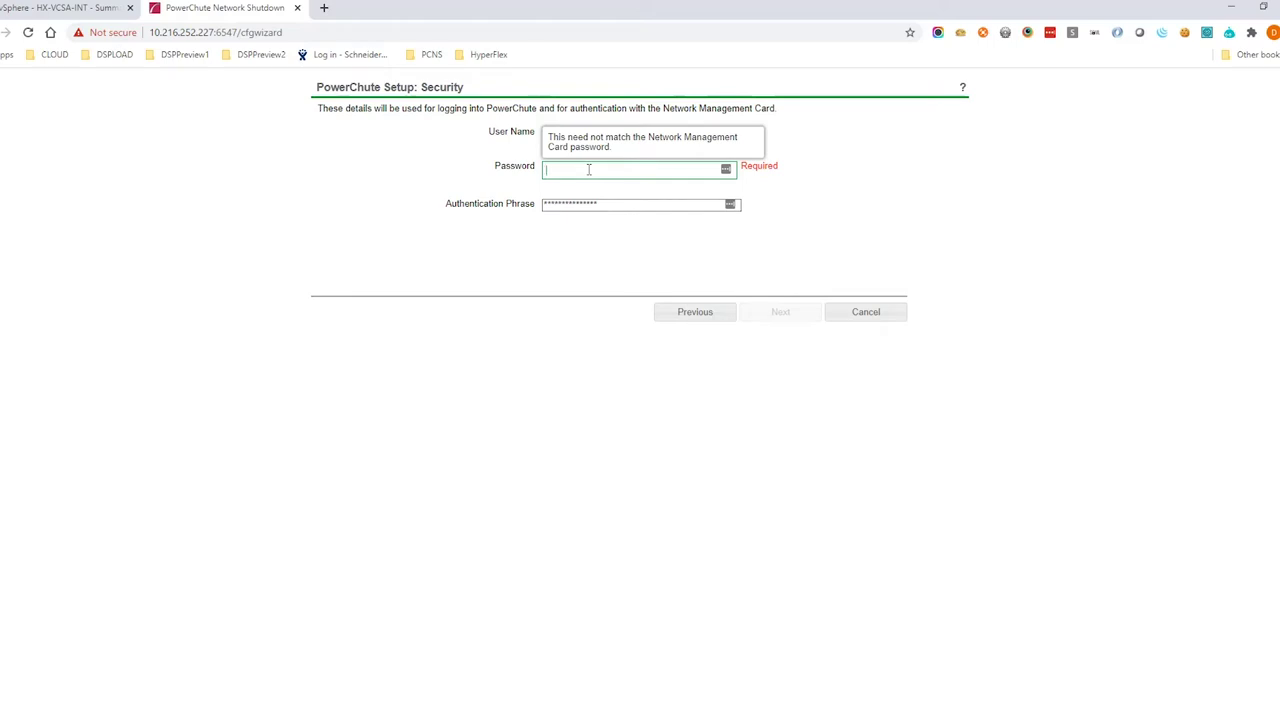
type("•••••••••")
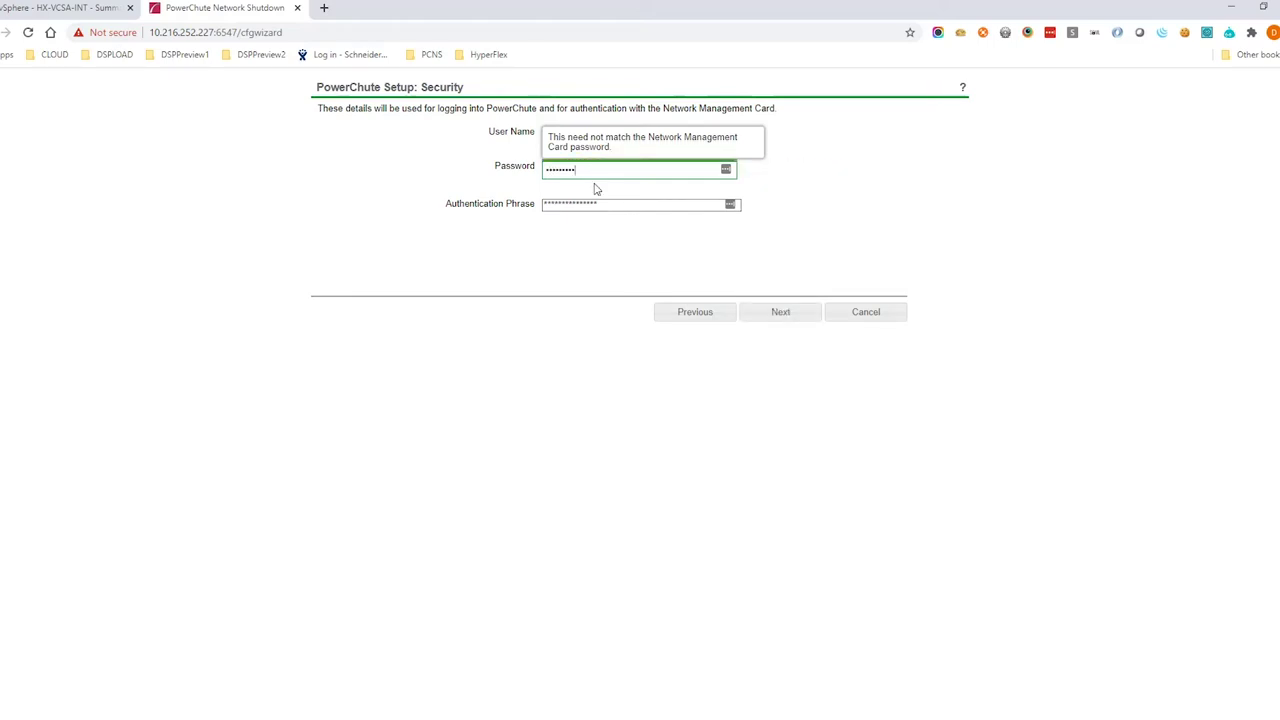
left_click_drag(603, 203, 503, 203)
type("admin user")
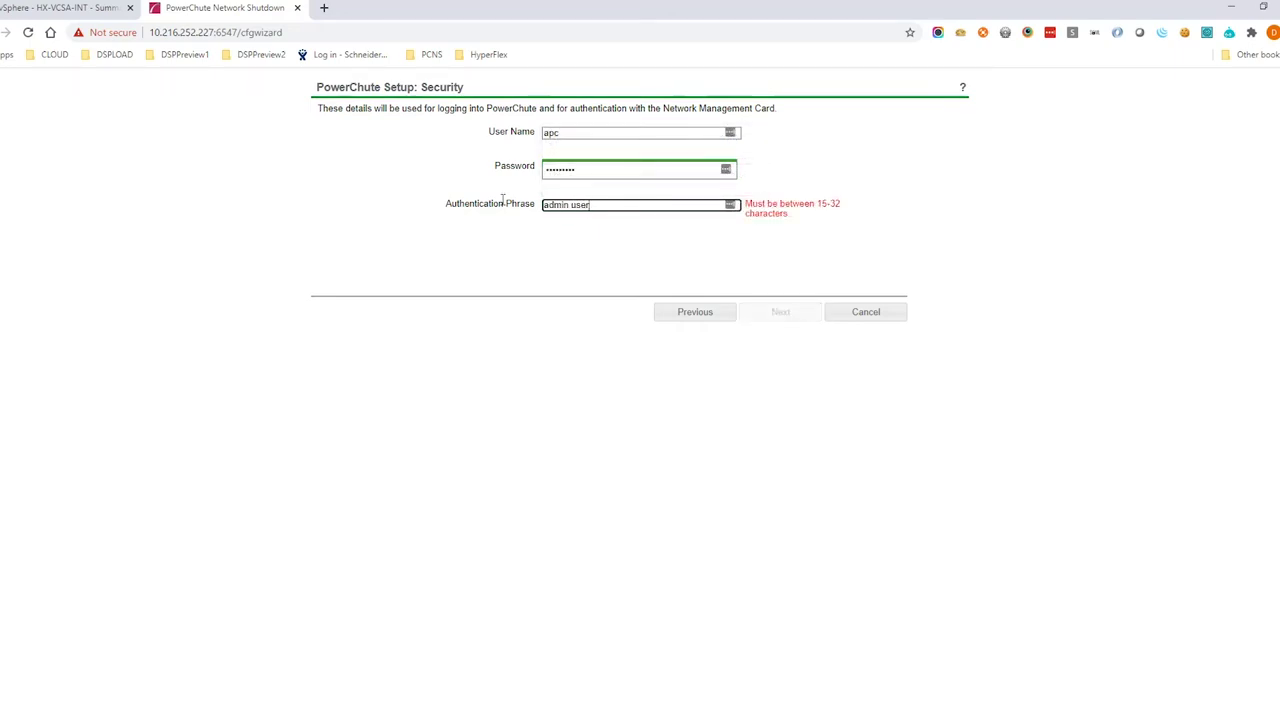
type(" phrase")
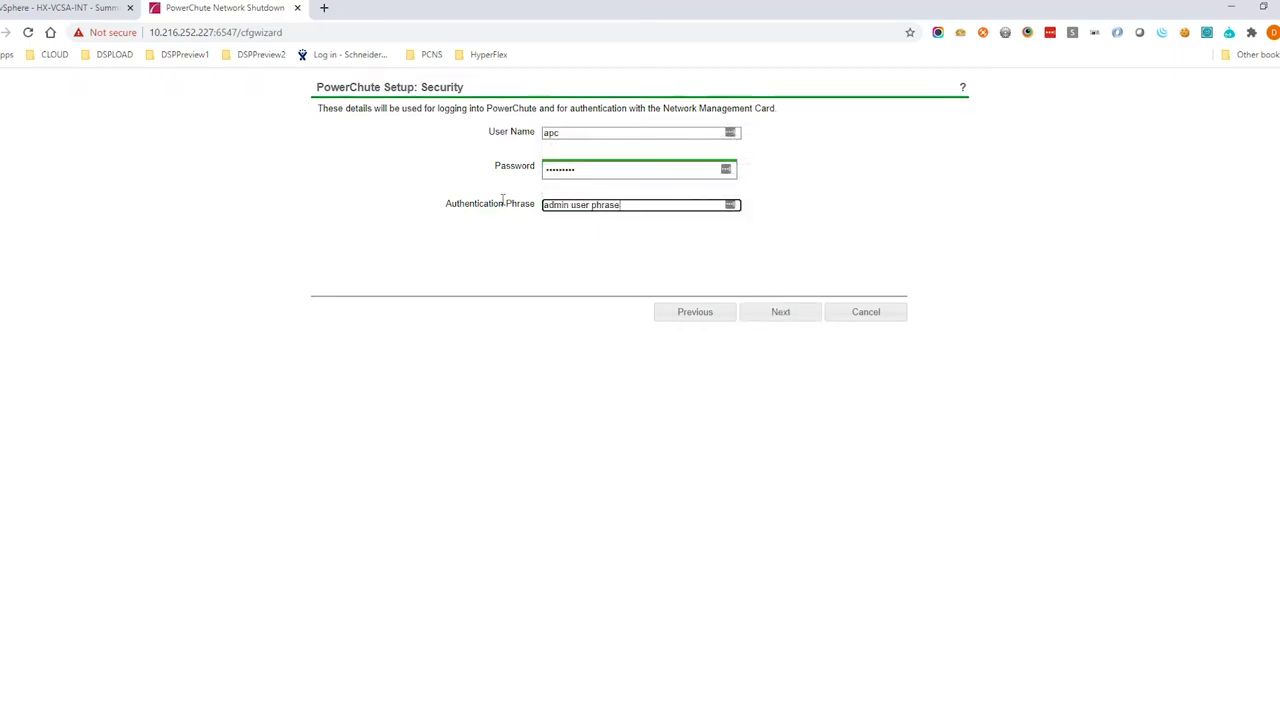
left_click(760, 317)
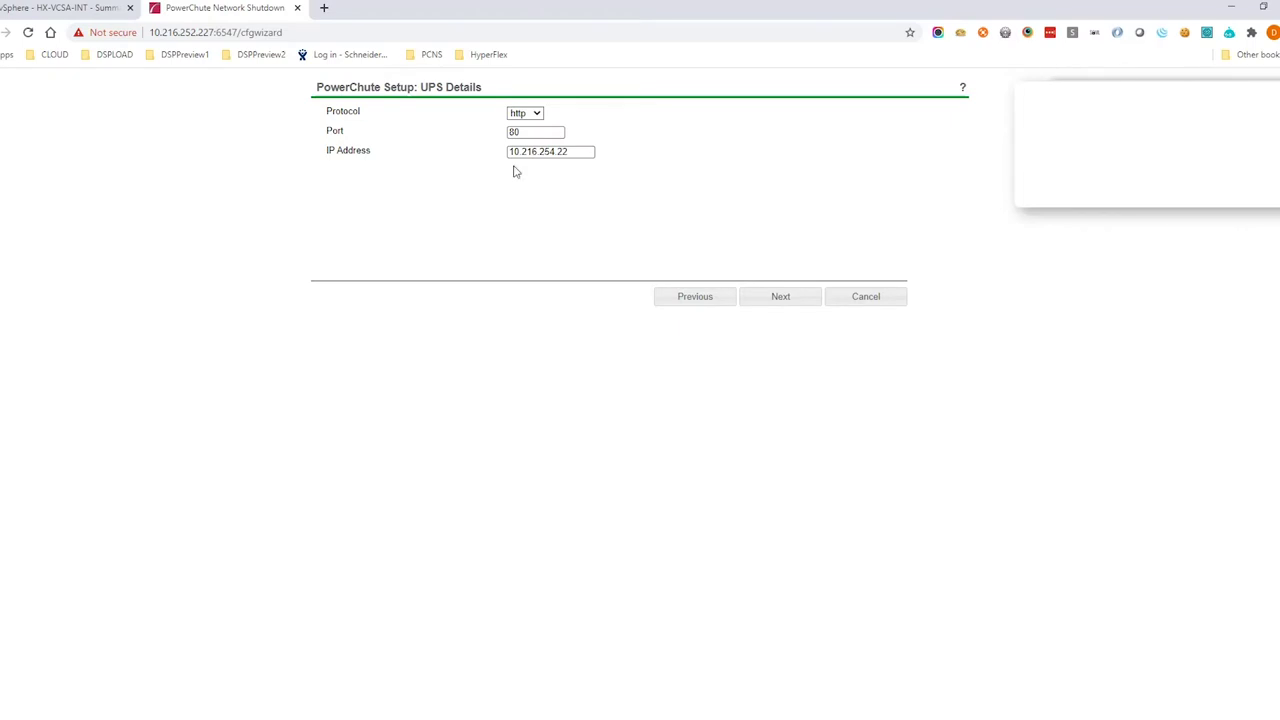
Register the management card over http at 10.216.254.22 and add hx-1.scvmmgal.net to protected hosts
left_click(535, 118)
left_click(525, 126)
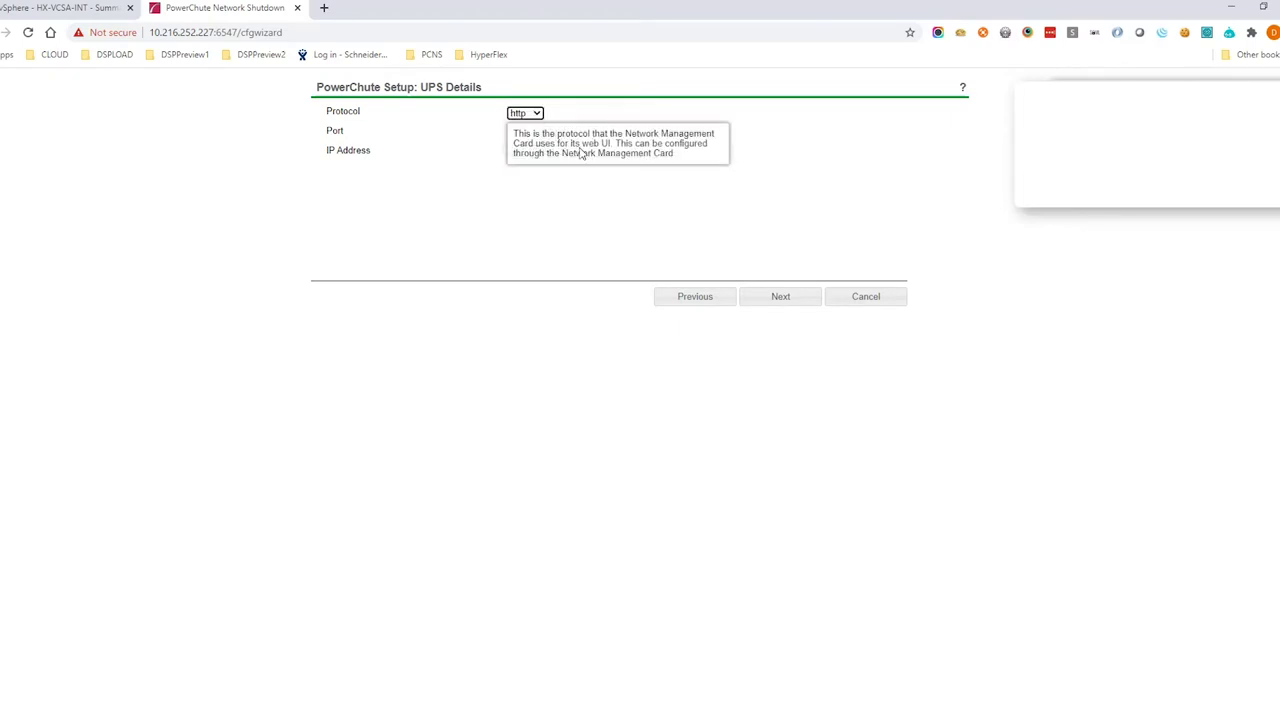
left_click(777, 308)
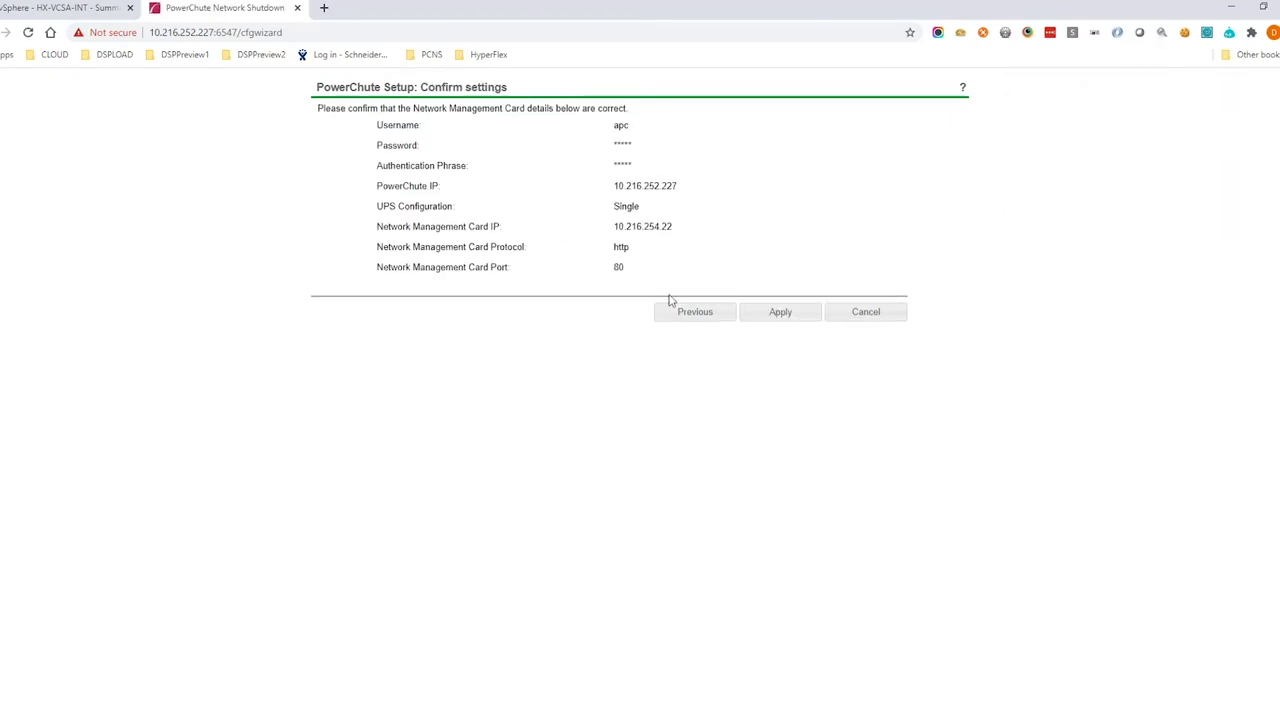
left_click(766, 318)
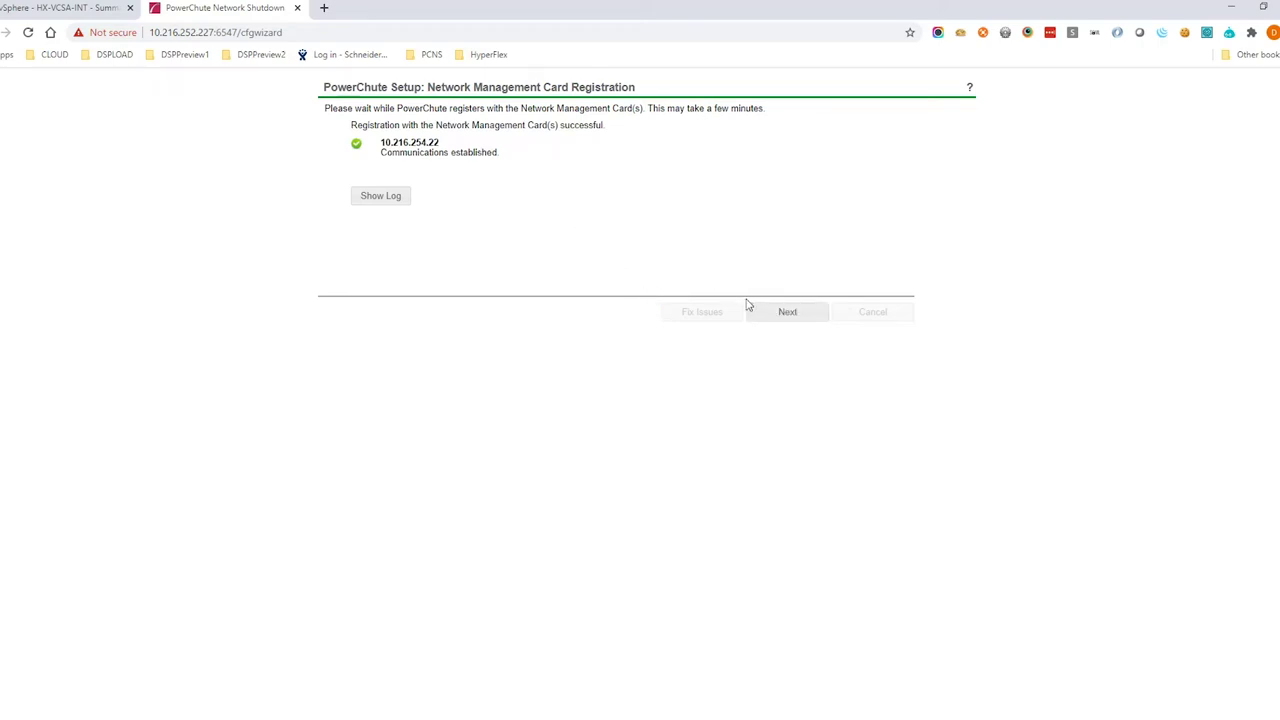
left_click(786, 311)
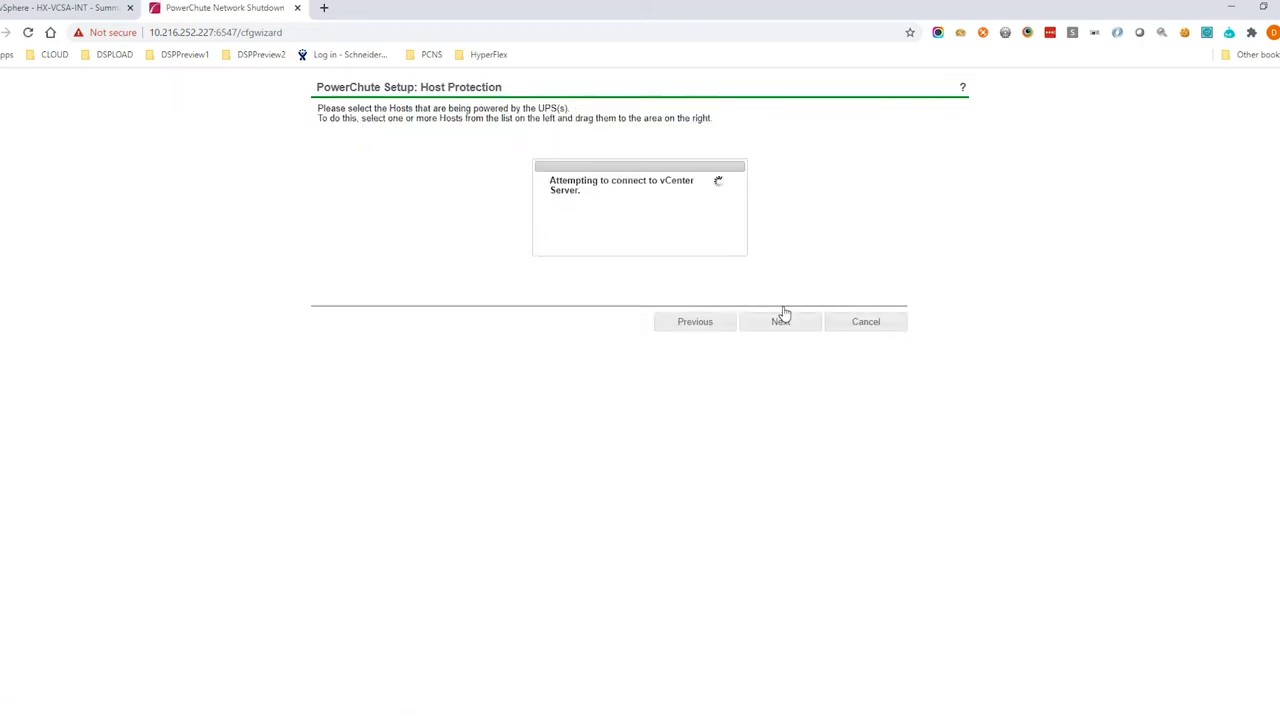
left_click_drag(455, 178, 566, 163)
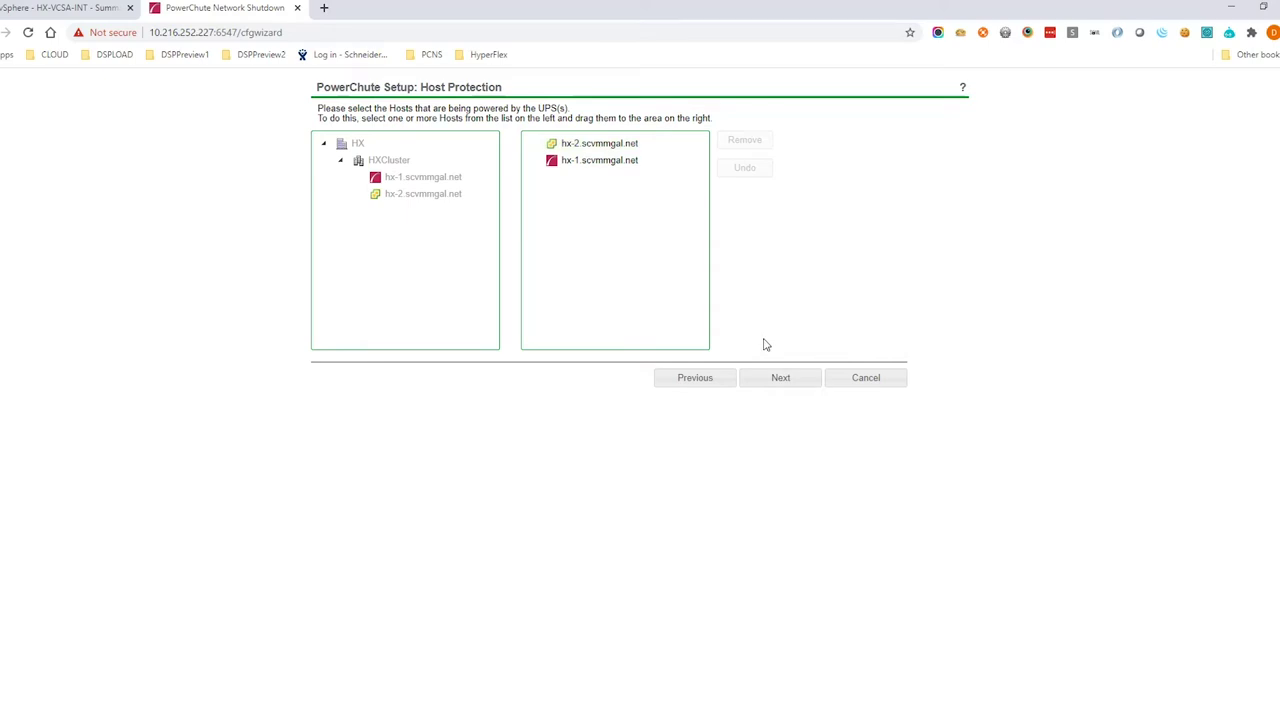
left_click(60, 9)
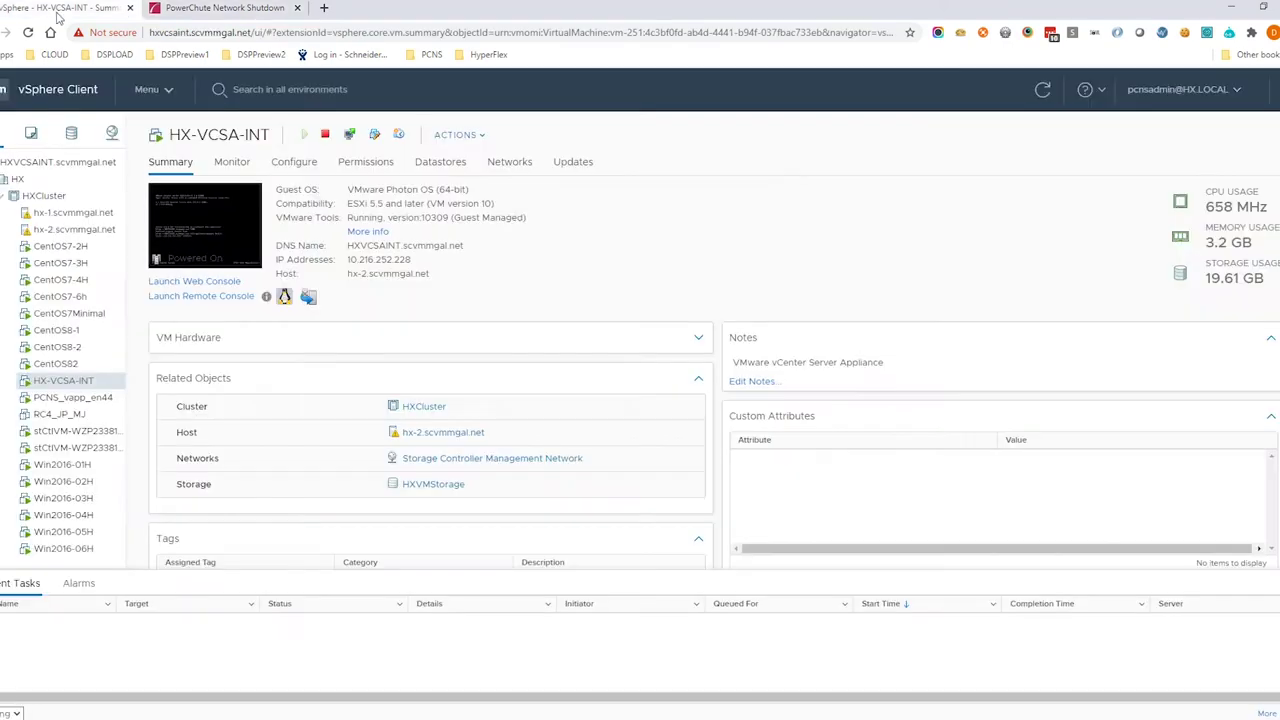
Confirm PCNS_vapp_en44 runs on hx-1 and HX-VCSA-INT on hx-2, then save host protection
left_click(85, 213)
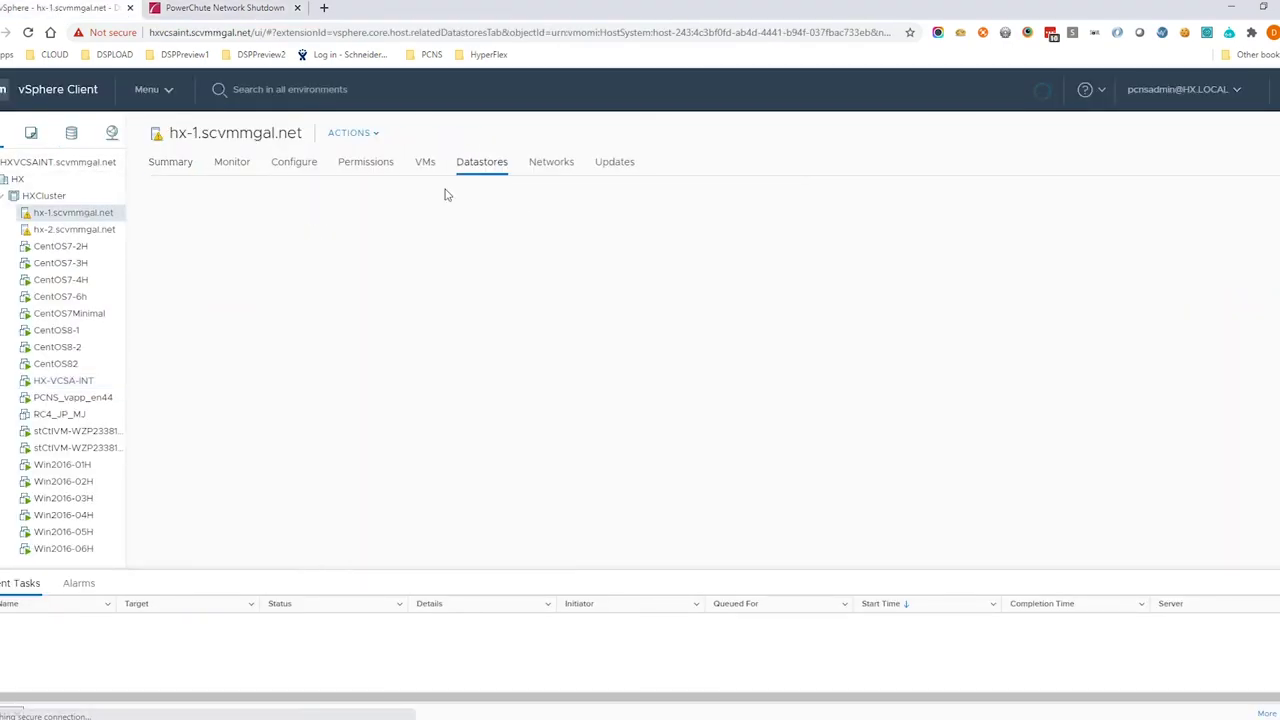
left_click(424, 164)
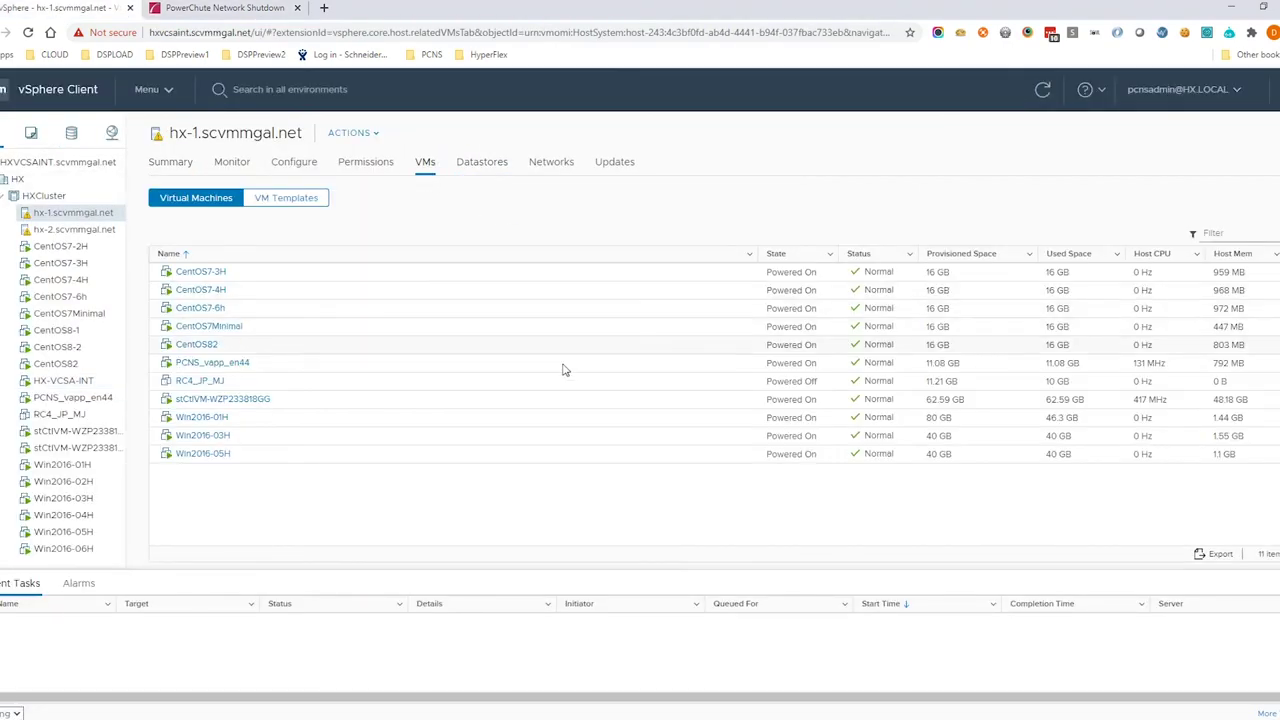
left_click(274, 365)
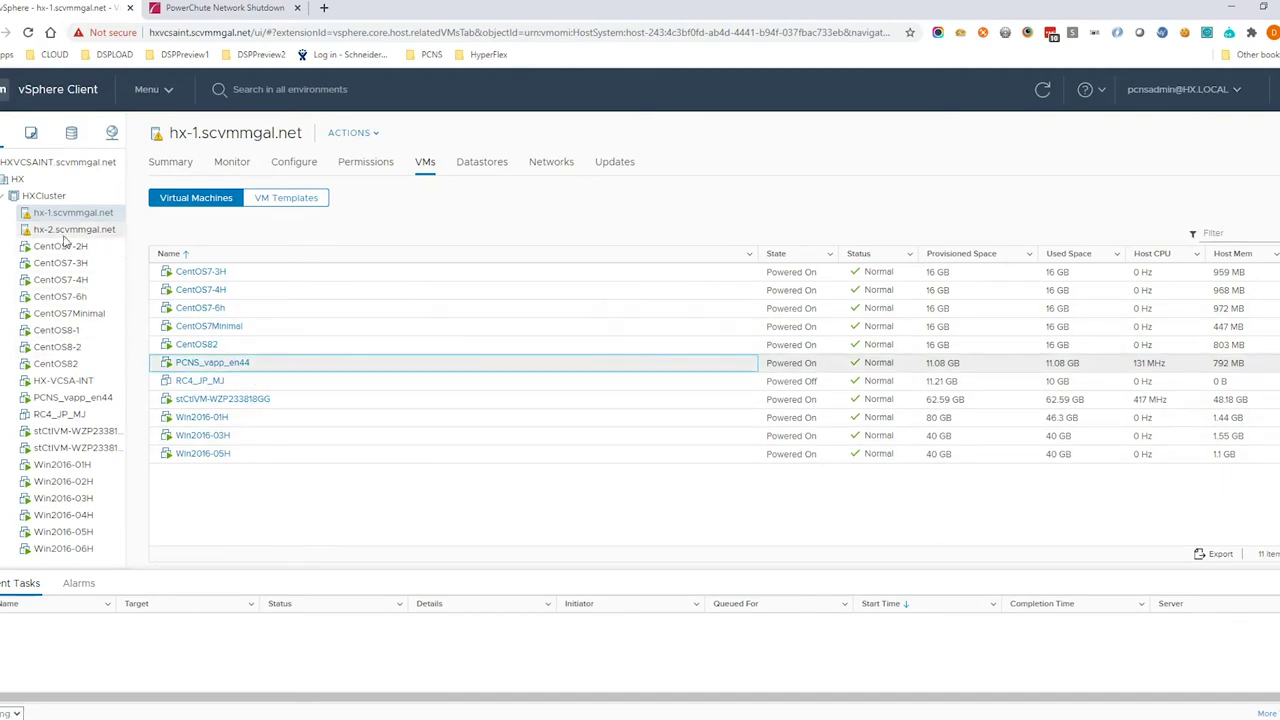
left_click(68, 231)
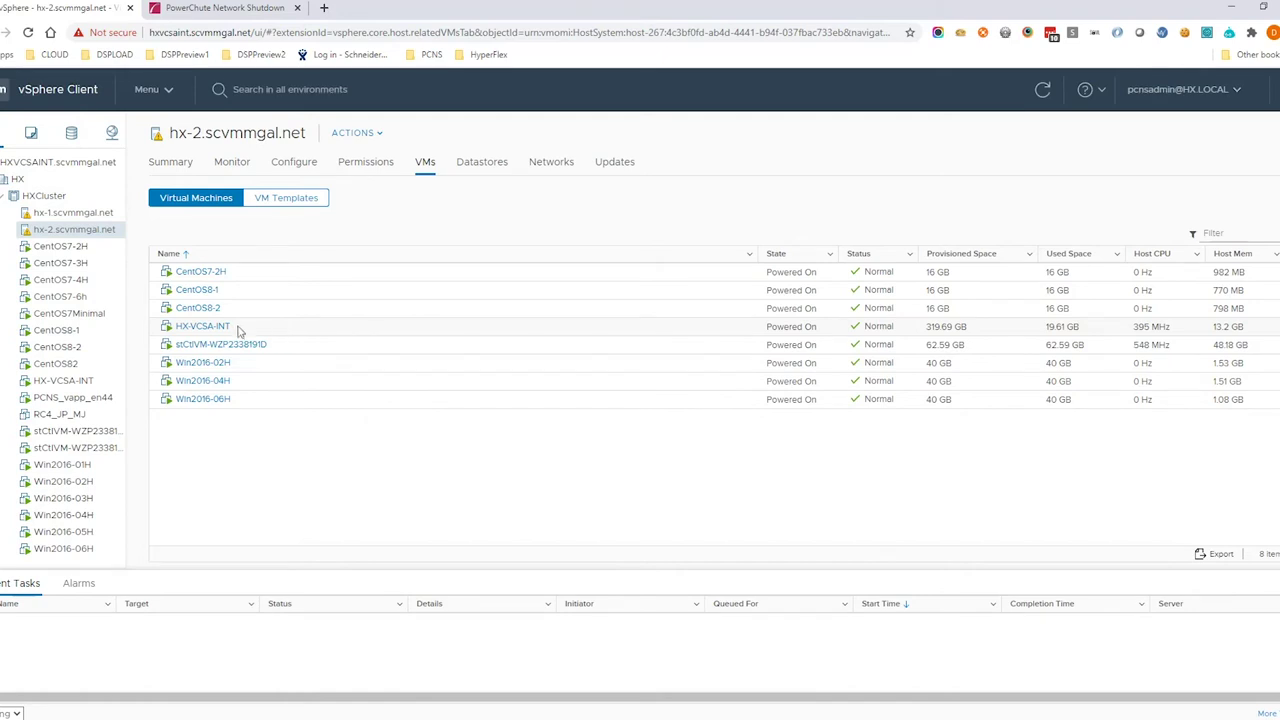
left_click(240, 330)
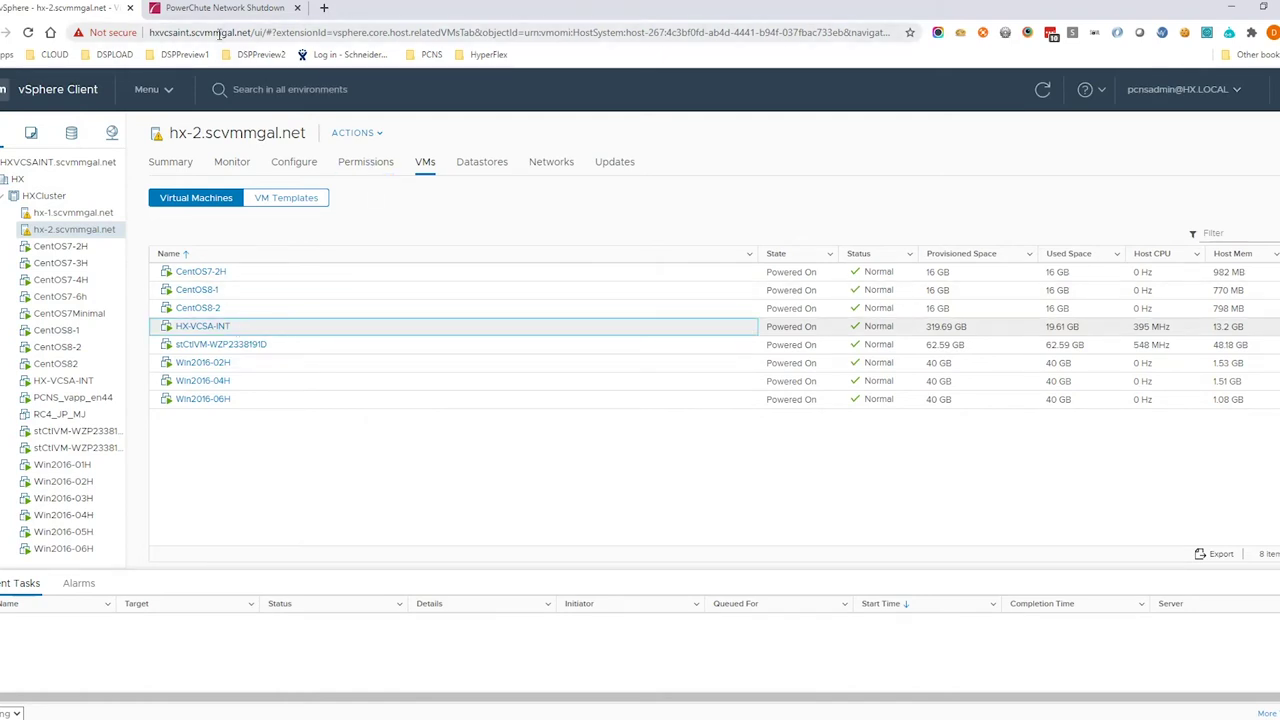
left_click(228, 10)
left_click(781, 379)
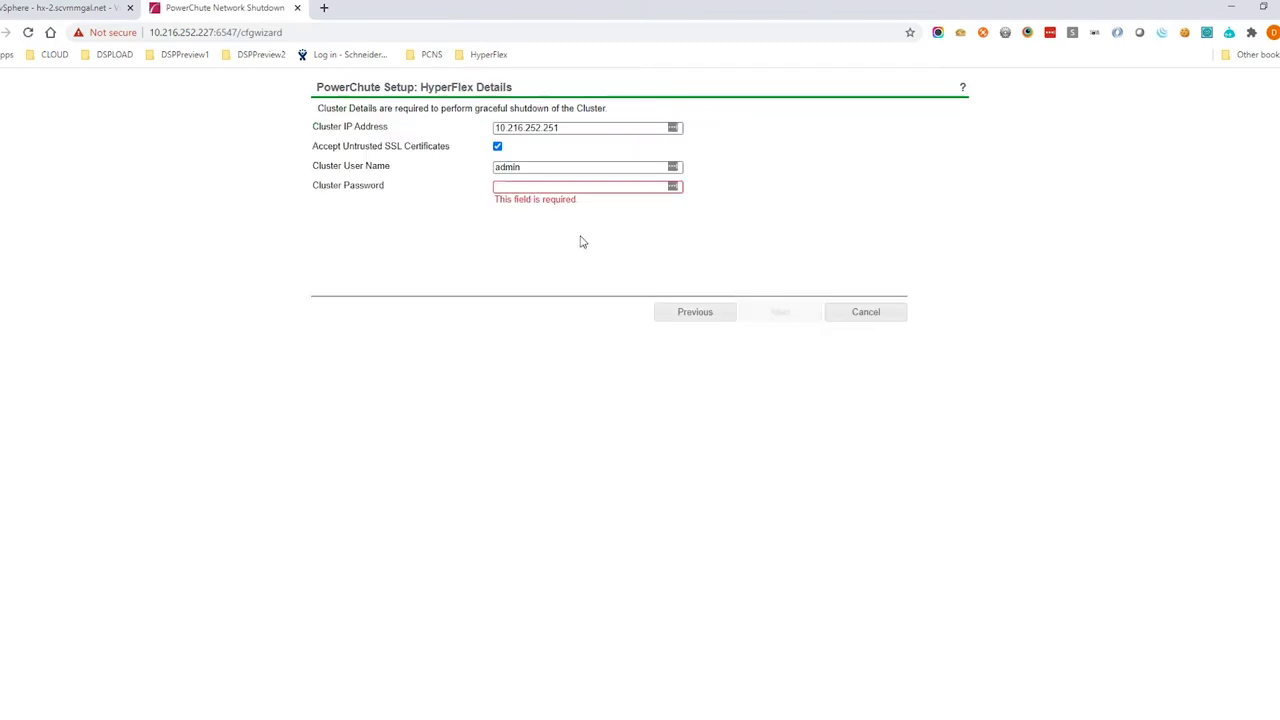
Enter the HyperFlex cluster IP address and cluster password, and submit the cluster details
left_click(558, 128)
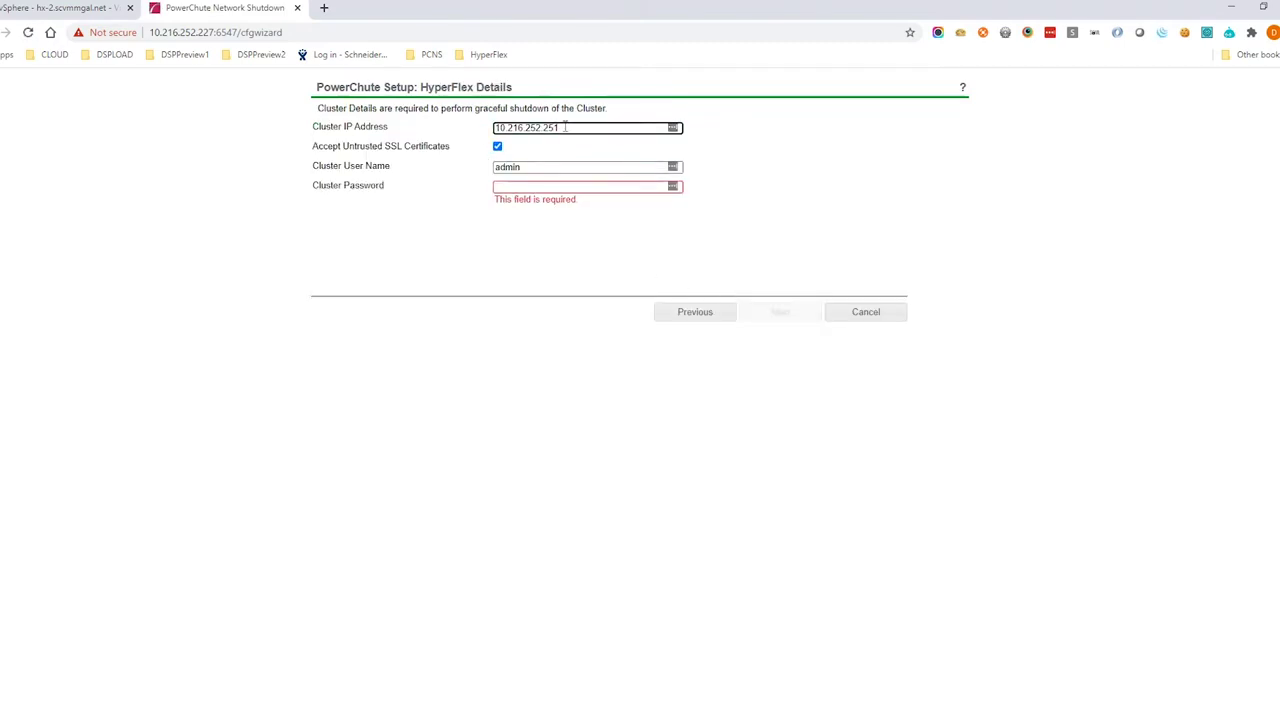
left_click_drag(558, 128, 438, 134)
type("10.216")
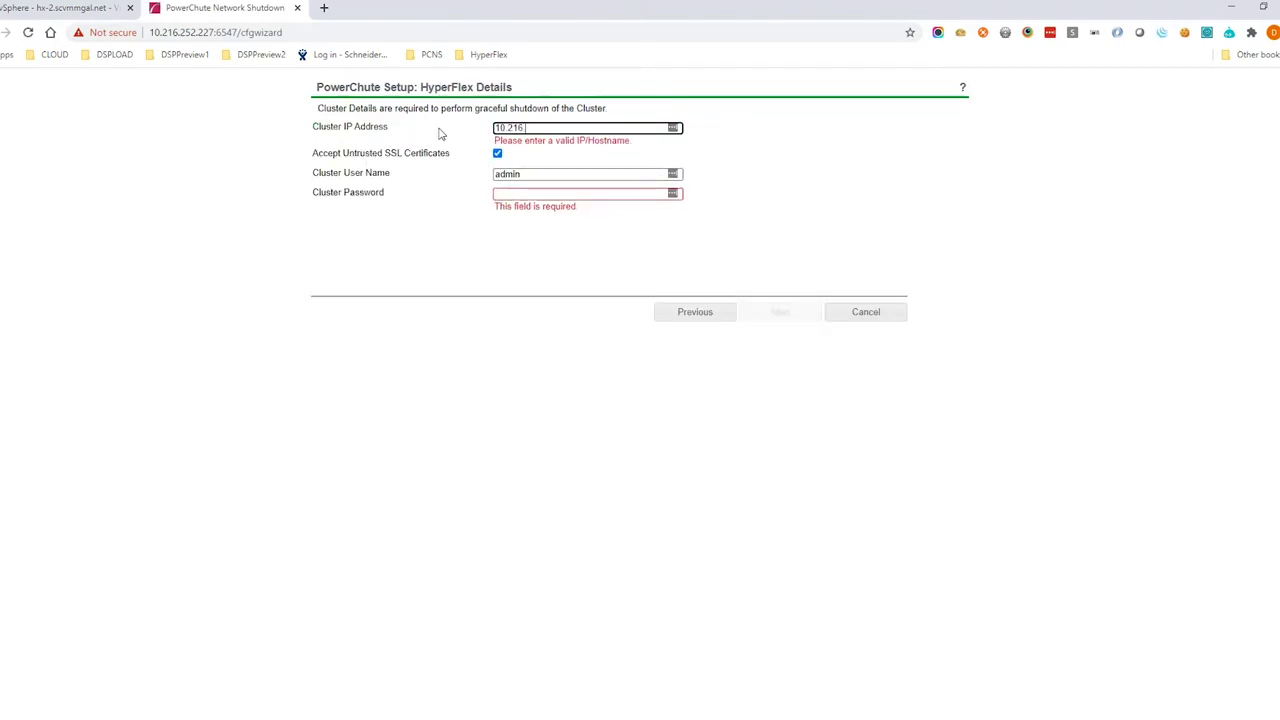
type(".252.251")
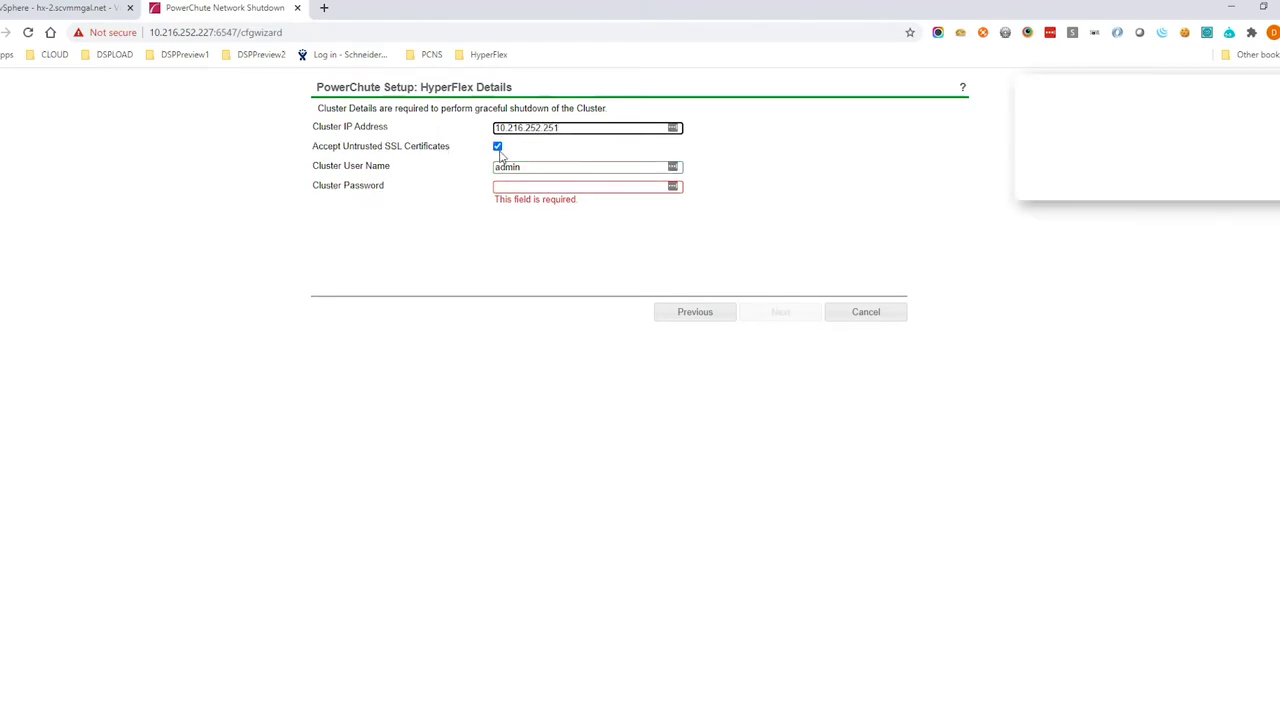
mouse_move(499, 150)
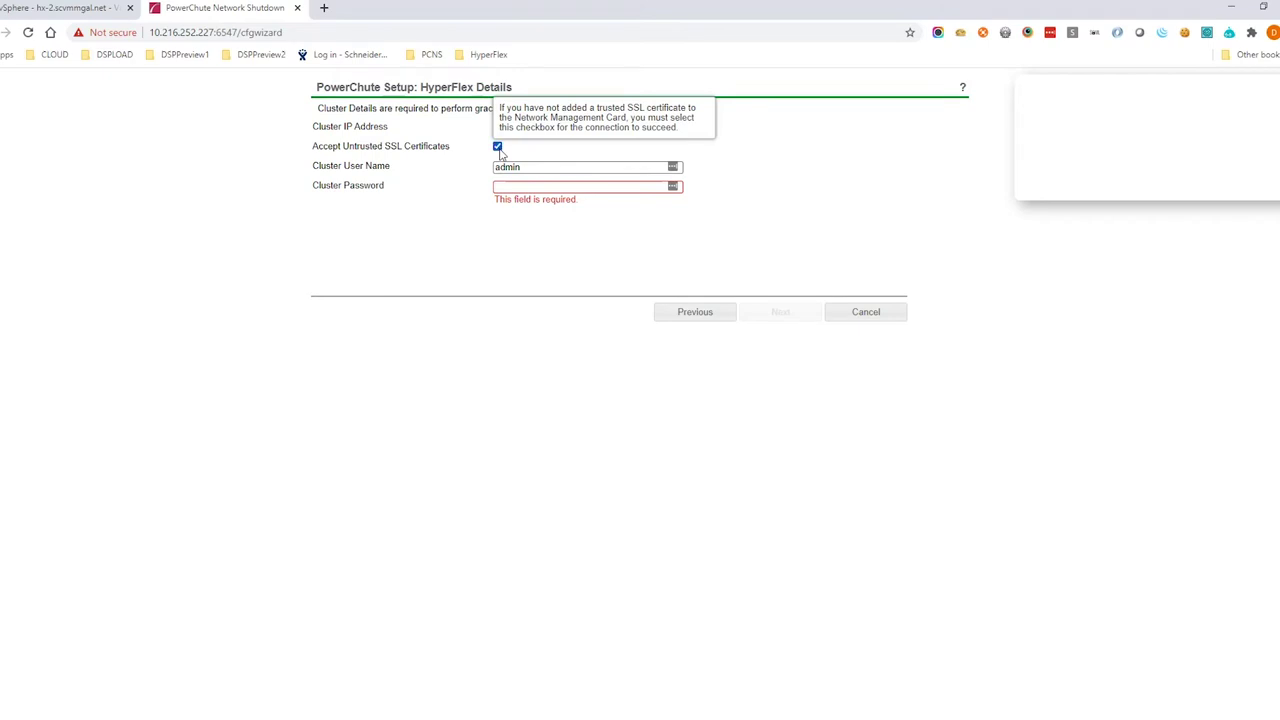
left_click(524, 186)
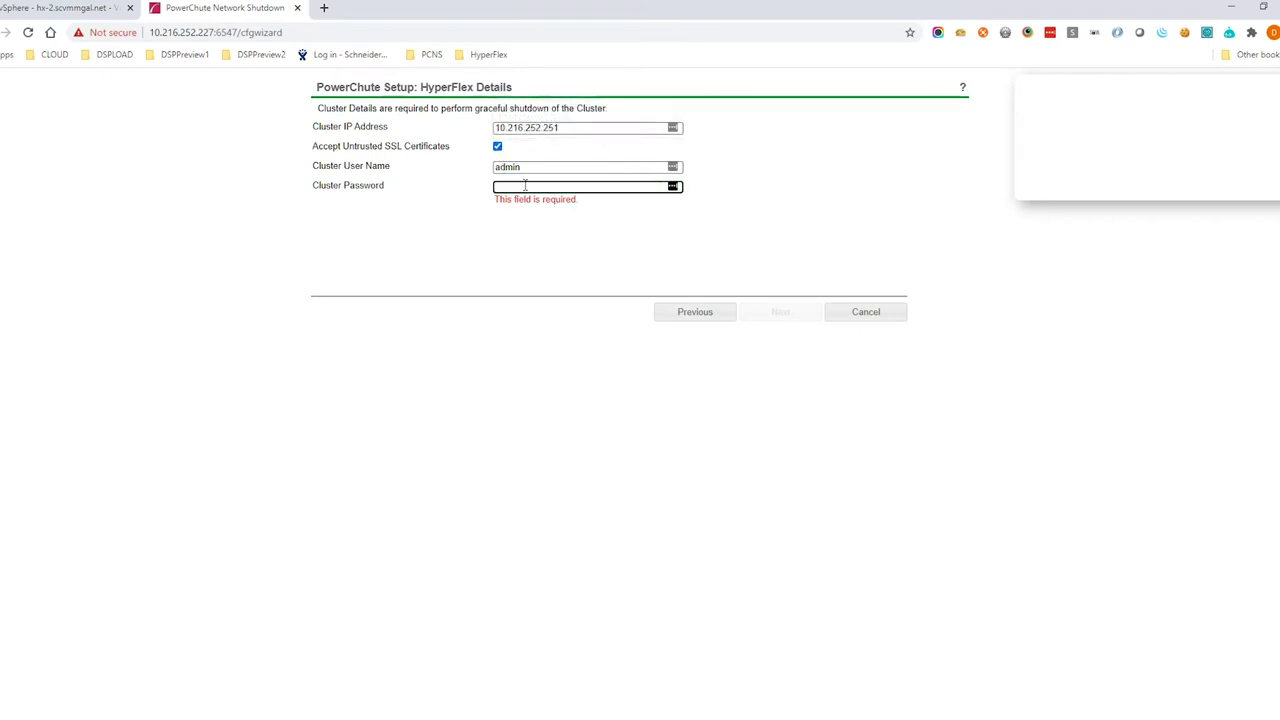
type("***")
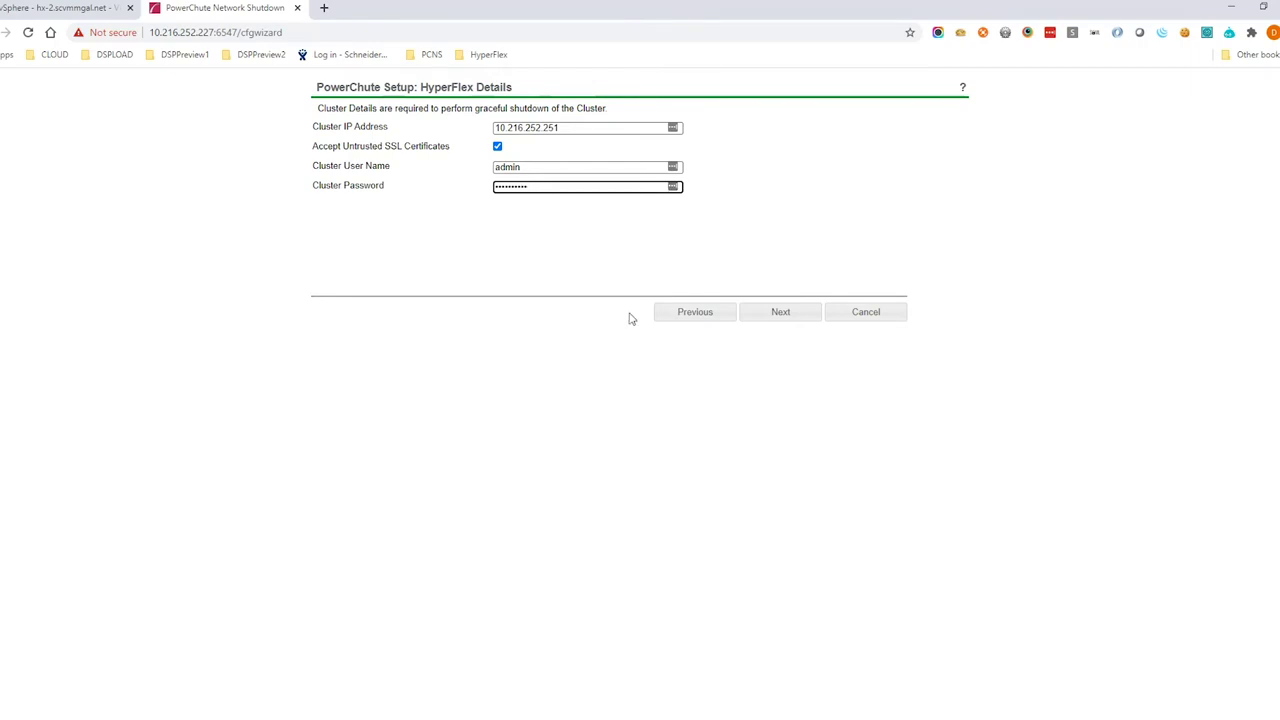
left_click(759, 318)
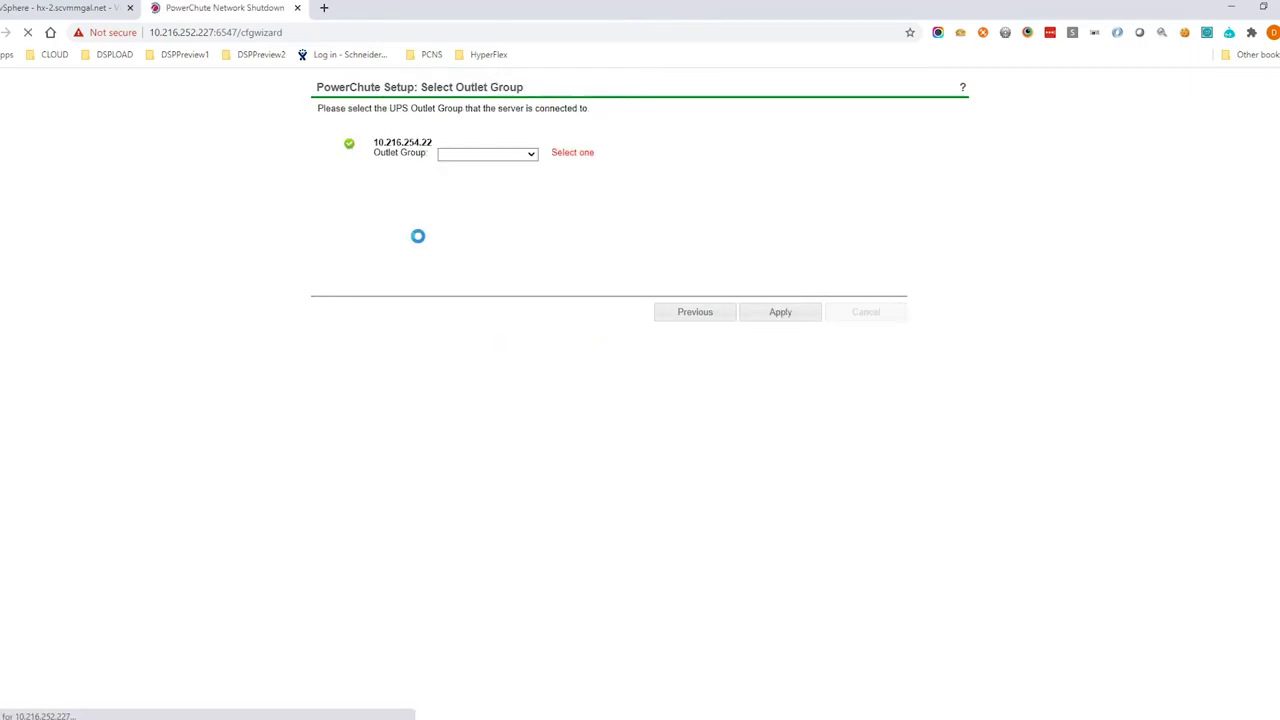
Assign UPS outlet group UPSOutLetGrp2 and apply it
left_click(508, 156)
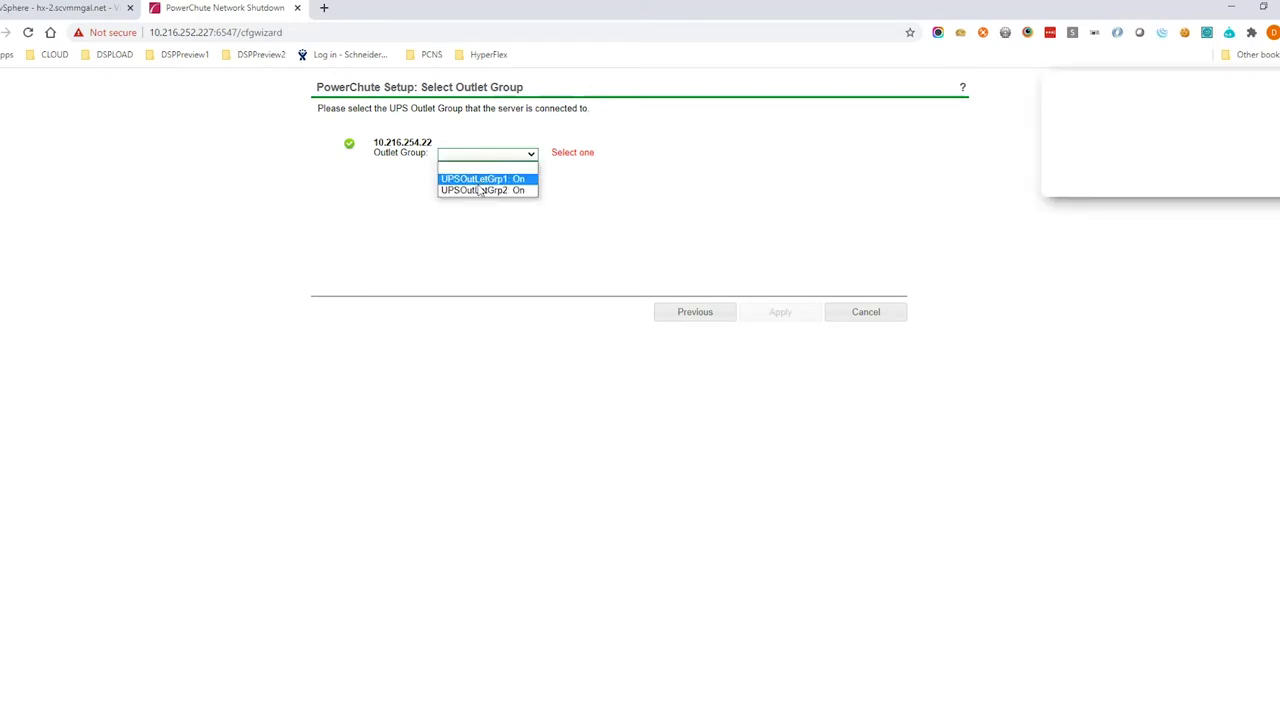
left_click(480, 191)
left_click(768, 316)
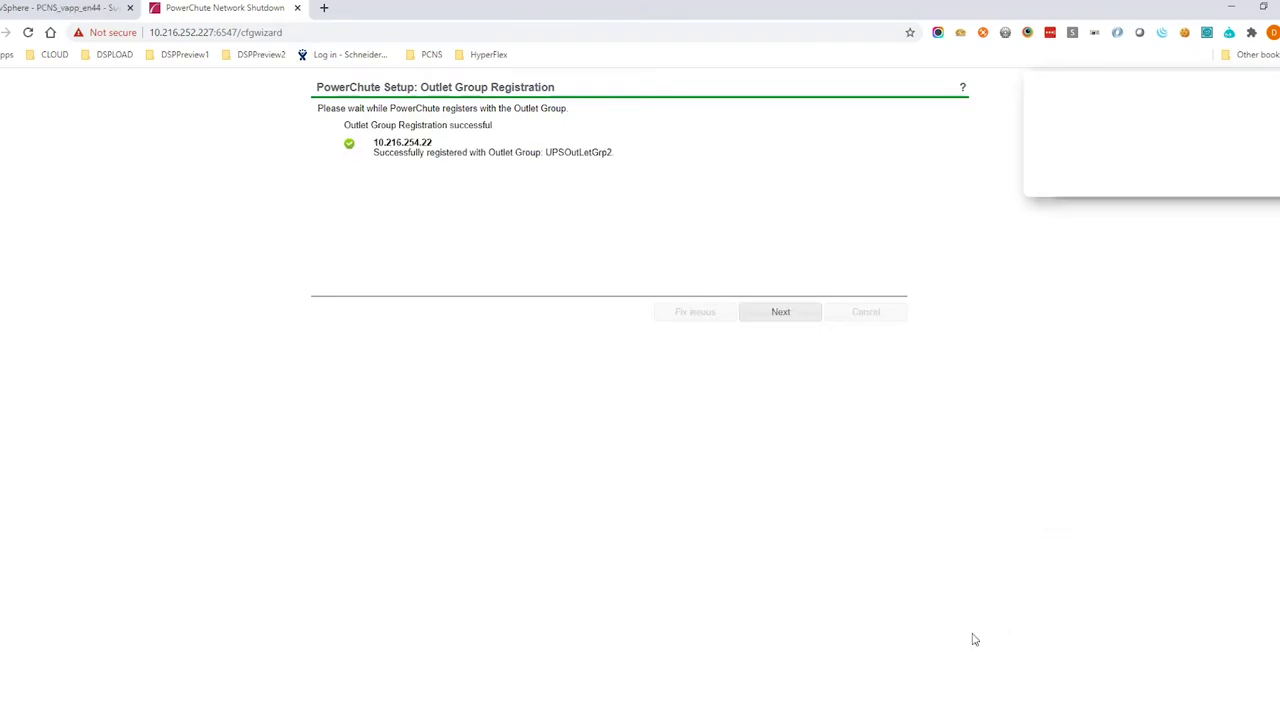
left_click(770, 316)
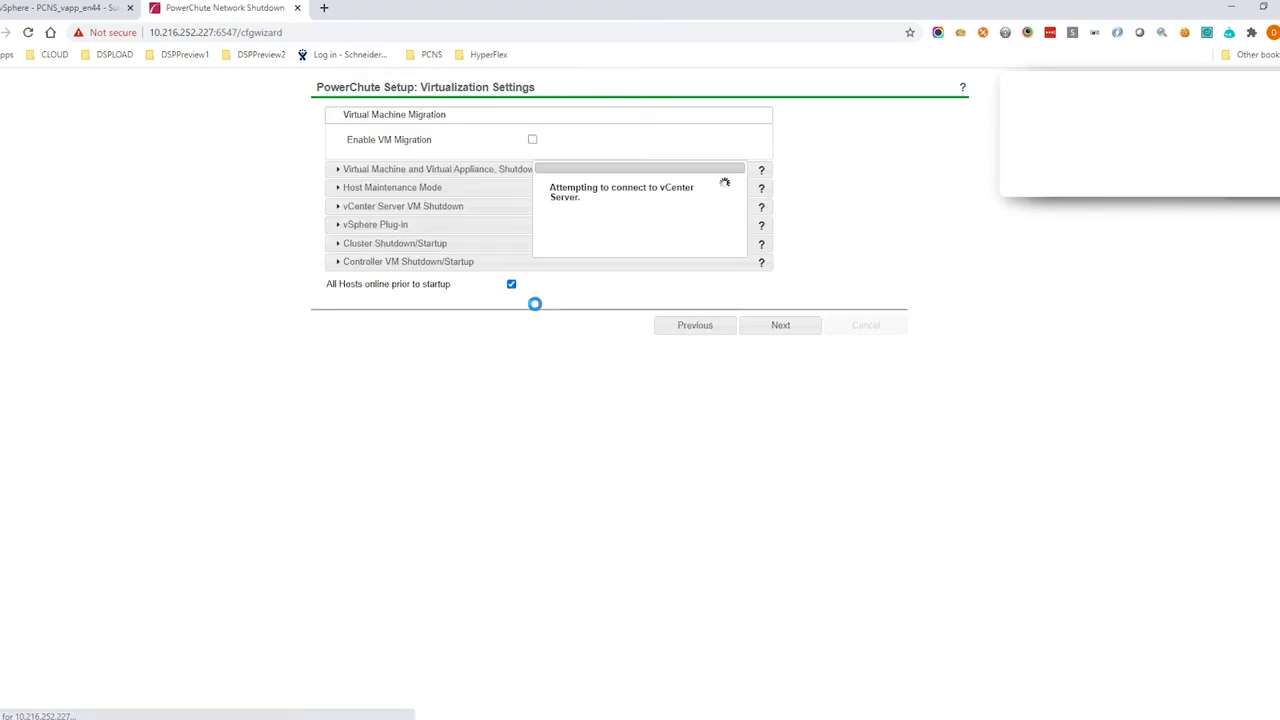
Review VM, host maintenance, vCenter, cluster (180/300 s) and CVM (120/300 s) timings, then apply
left_click(461, 174)
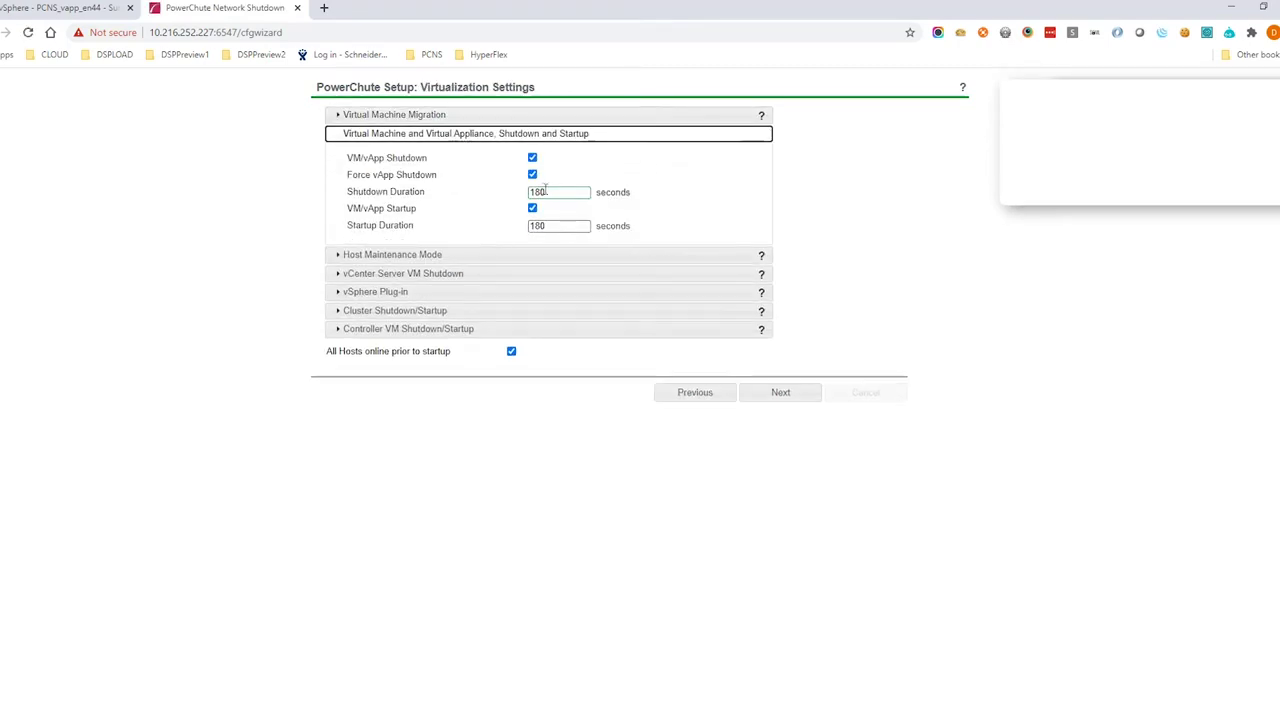
left_click_drag(560, 192, 500, 198)
type("1")
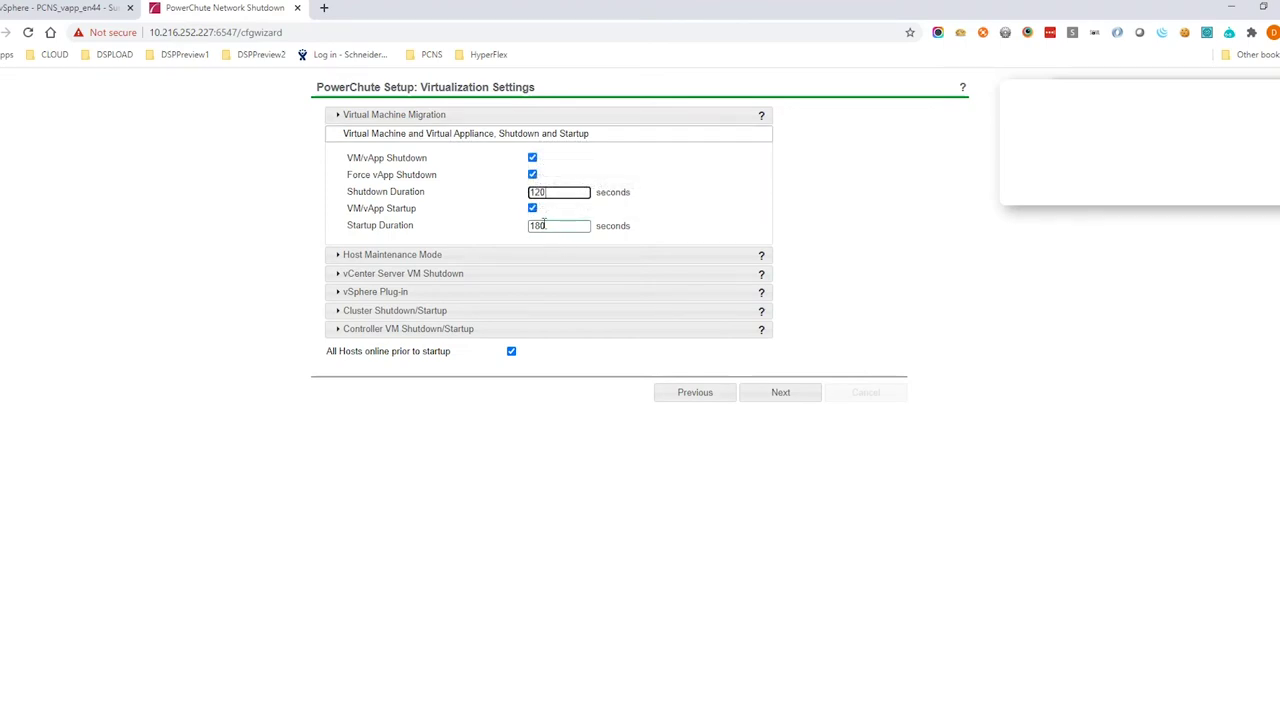
left_click(500, 256)
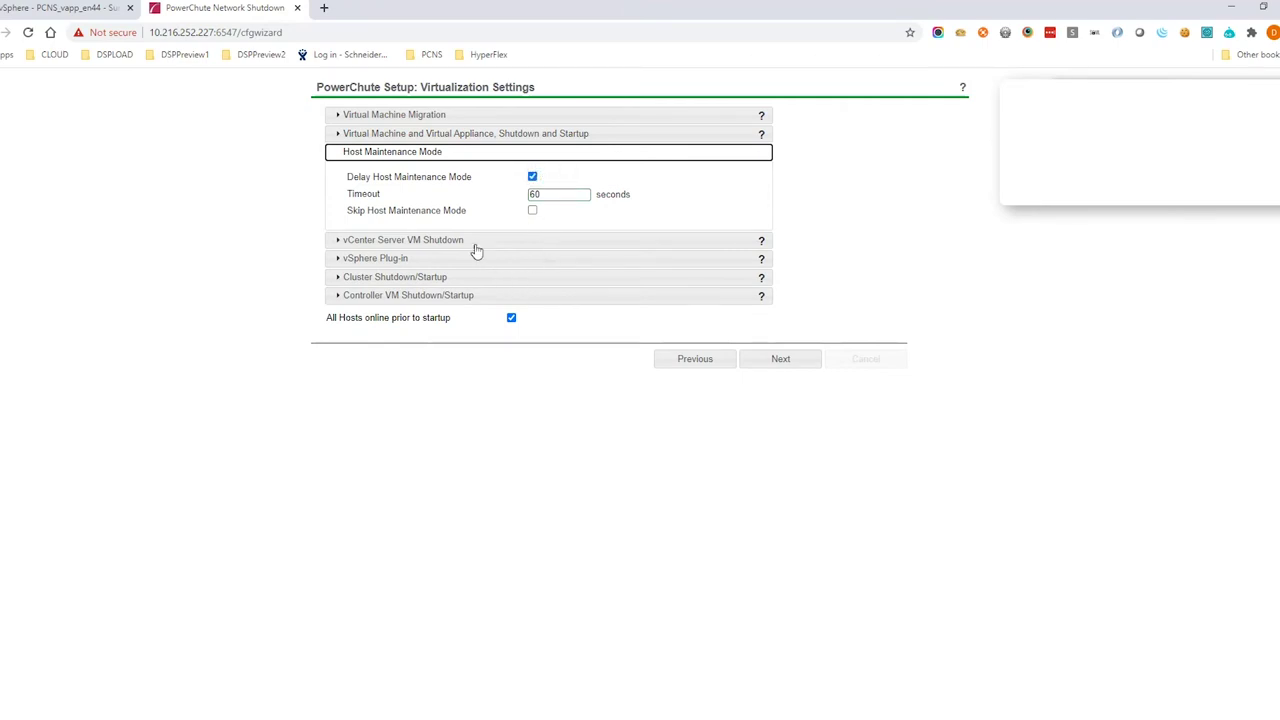
left_click_drag(546, 194, 491, 197)
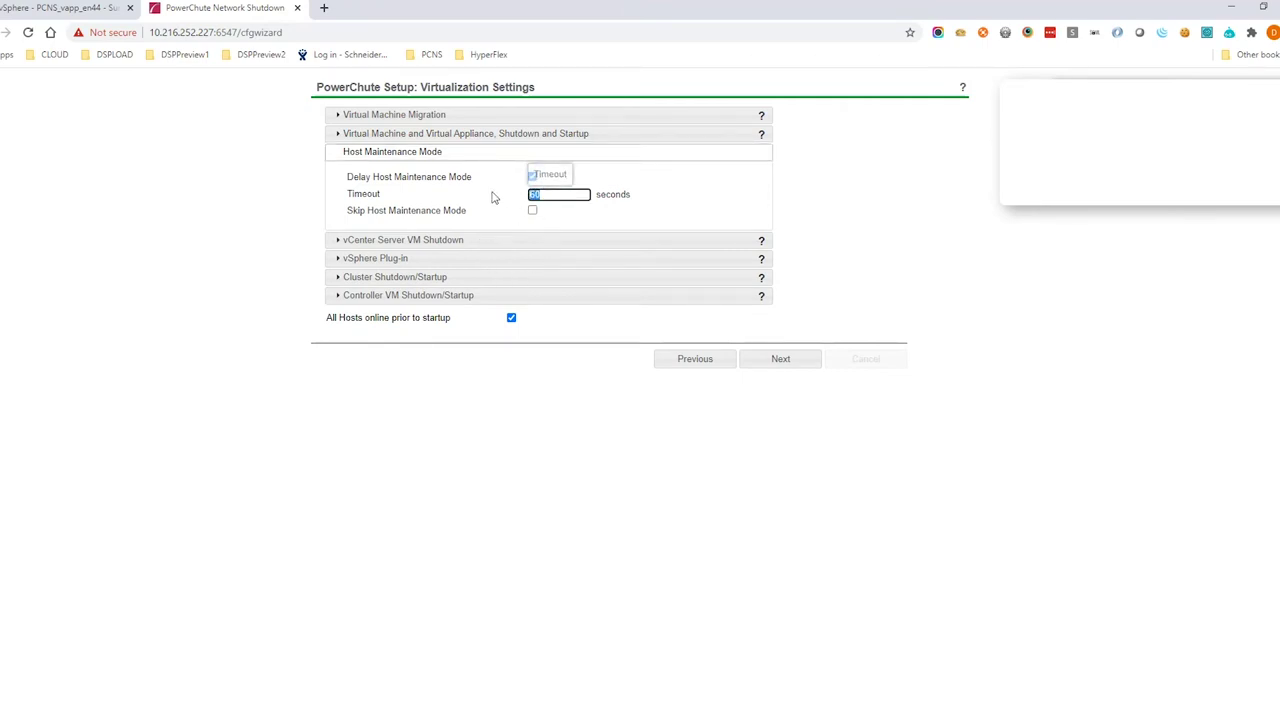
left_click(453, 242)
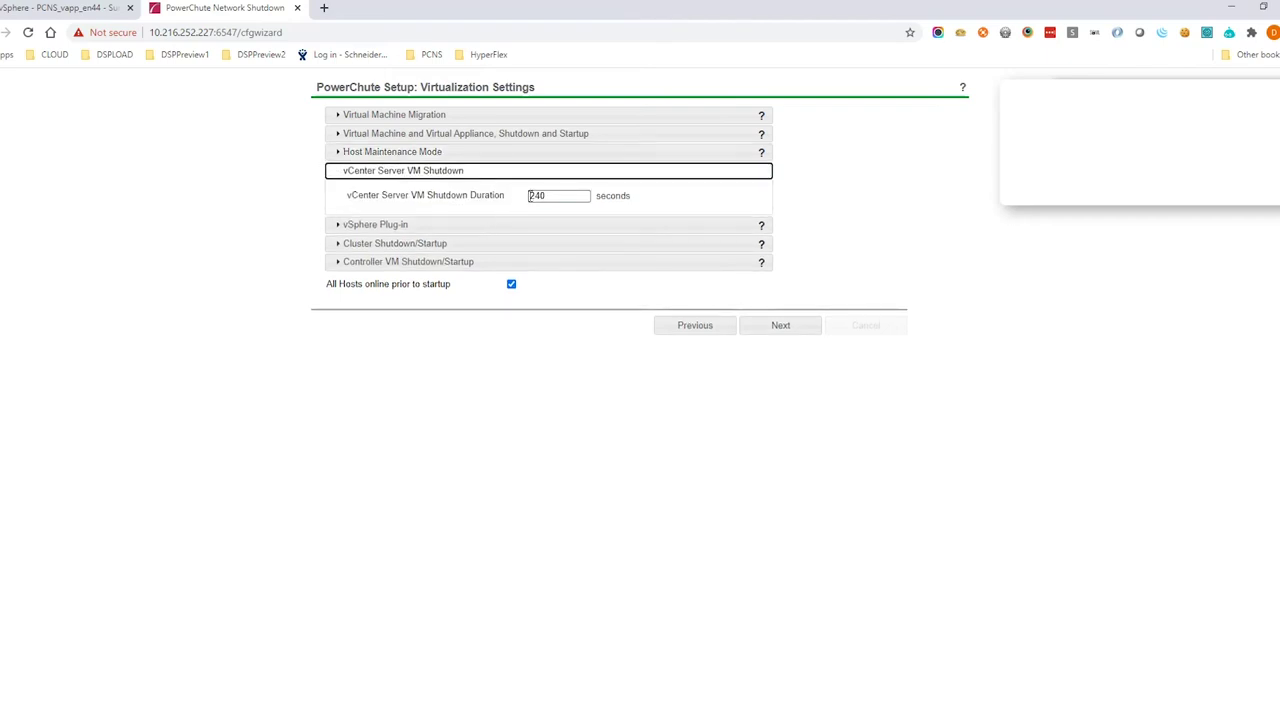
left_click(440, 243)
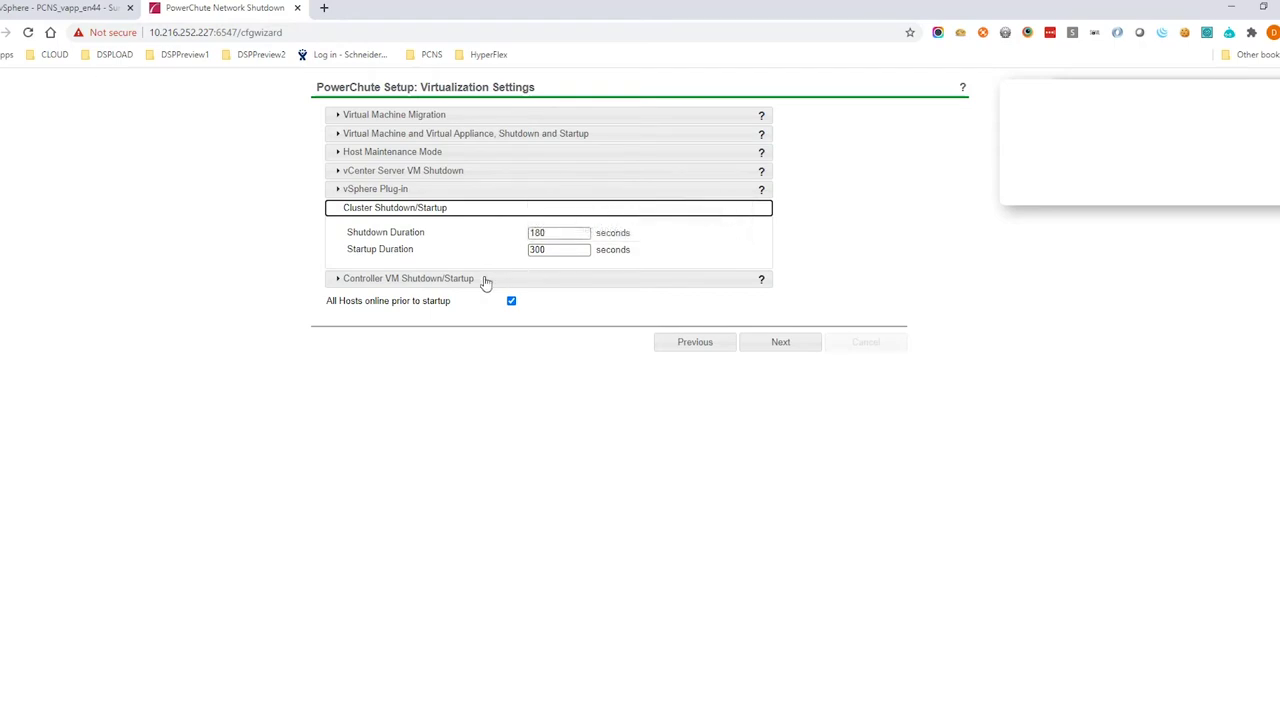
left_click(486, 281)
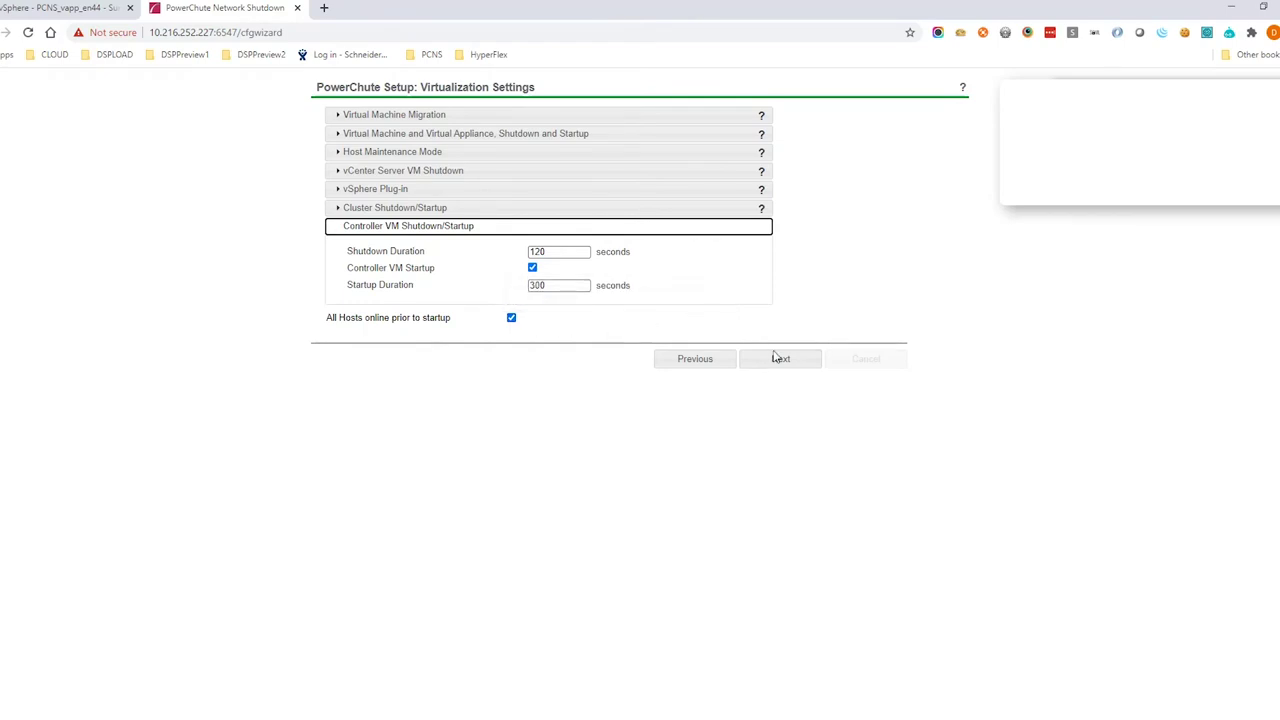
left_click(779, 359)
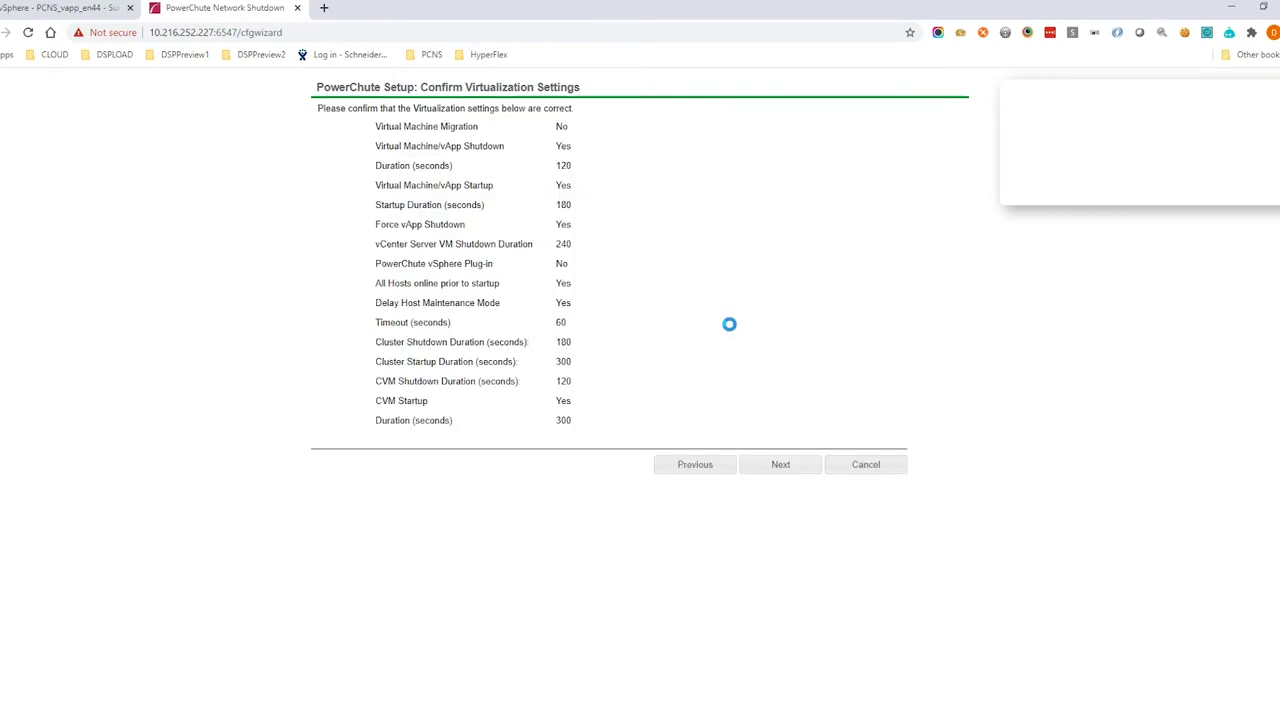
Confirm the virtualization settings, select 'Do not turn off the UPS', and complete the wizard
left_click(781, 466)
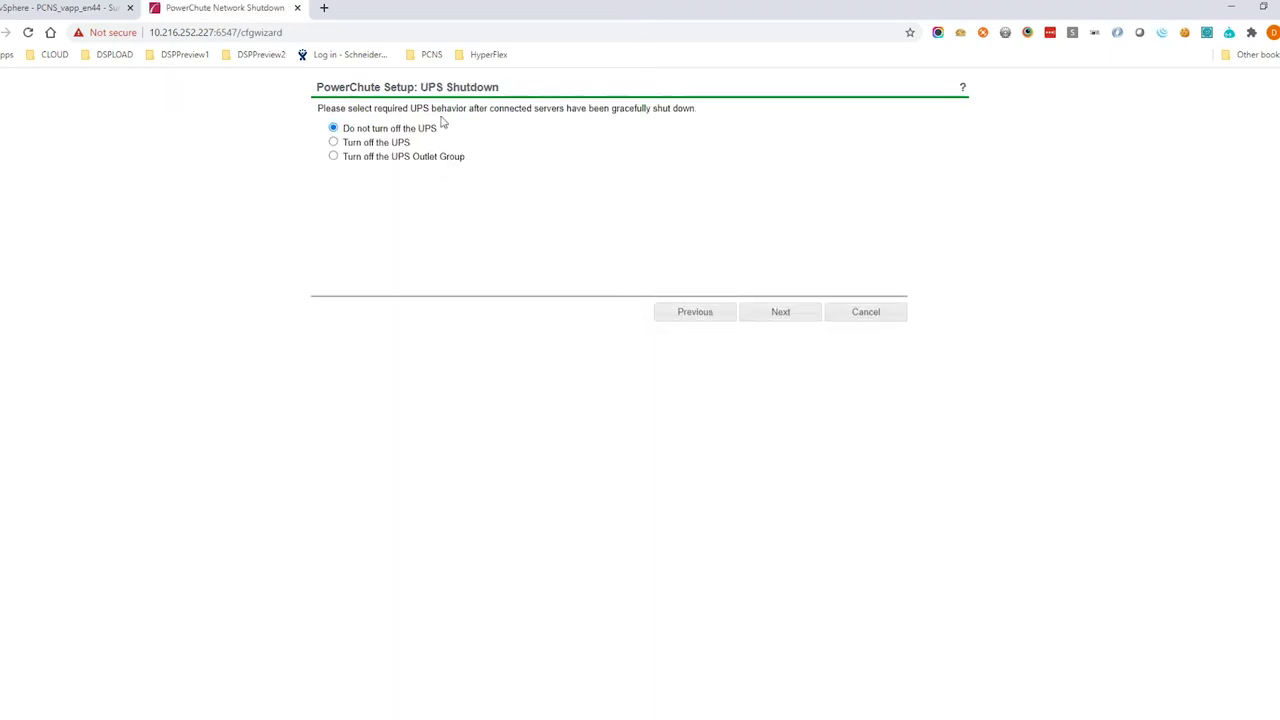
left_click(333, 128)
left_click(772, 312)
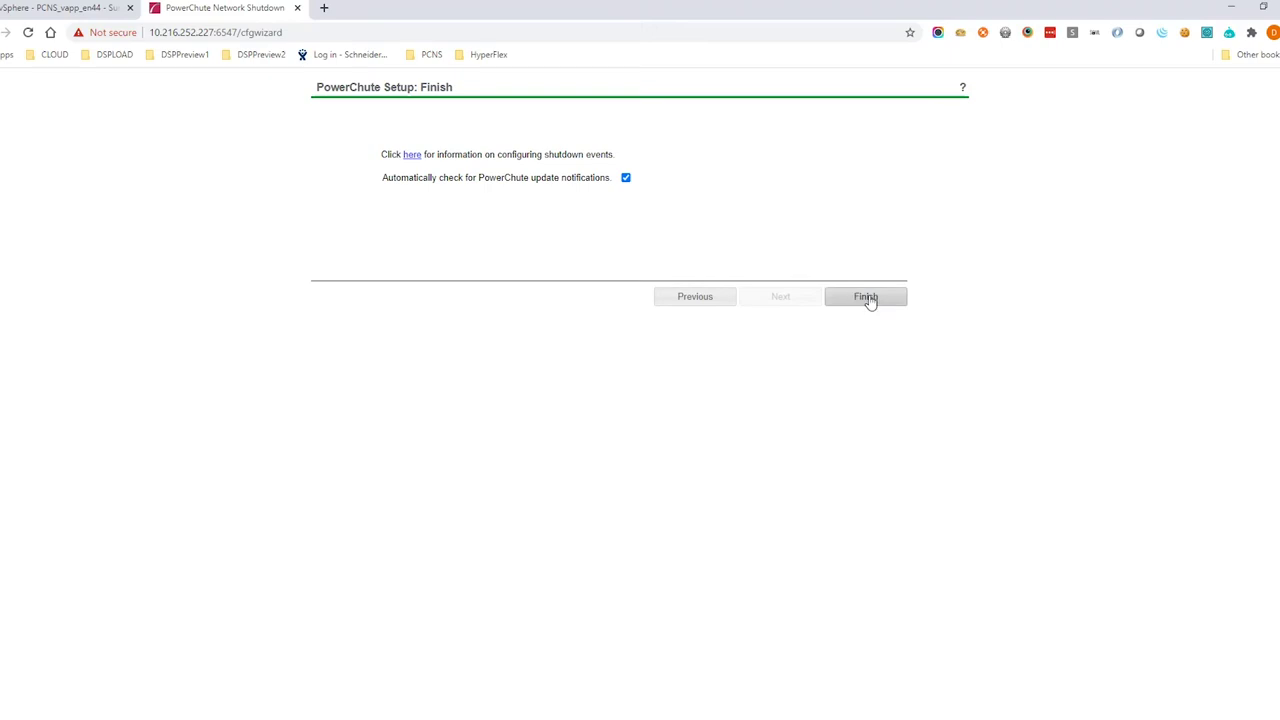
left_click(868, 299)
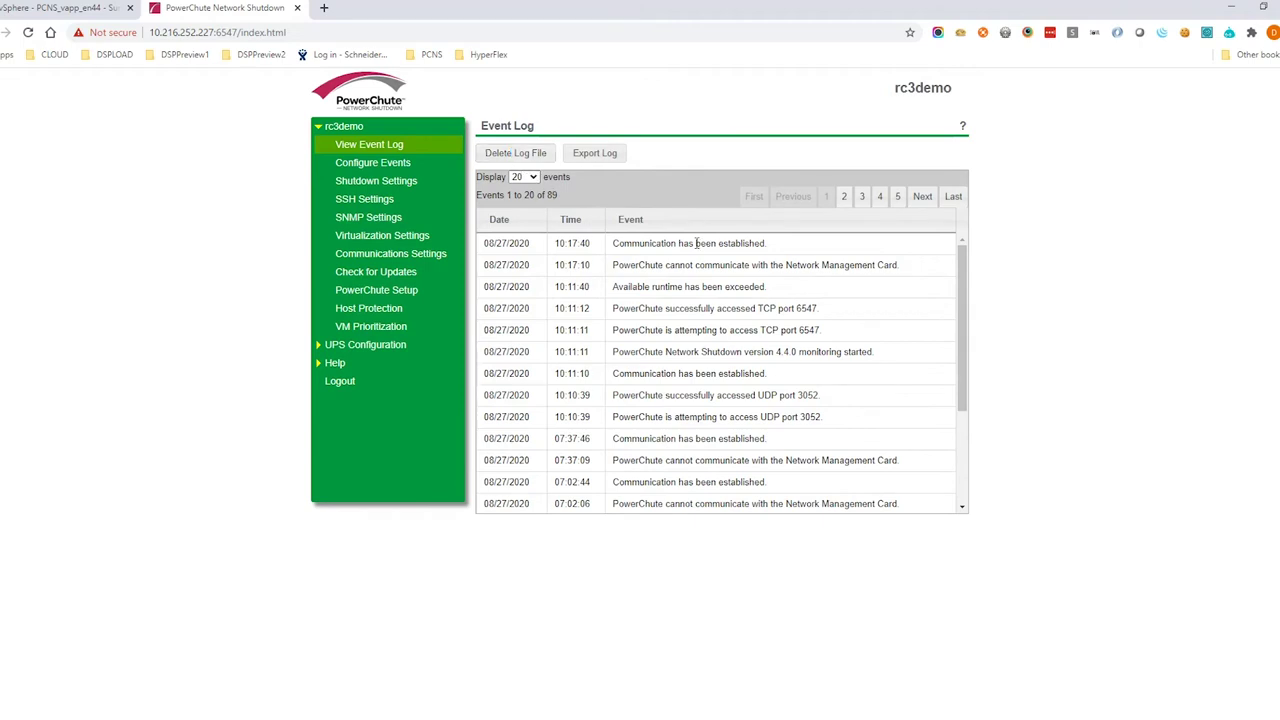
Change the UPS On Battery shutdown delay from 120 to 3 seconds and apply it
left_click(391, 168)
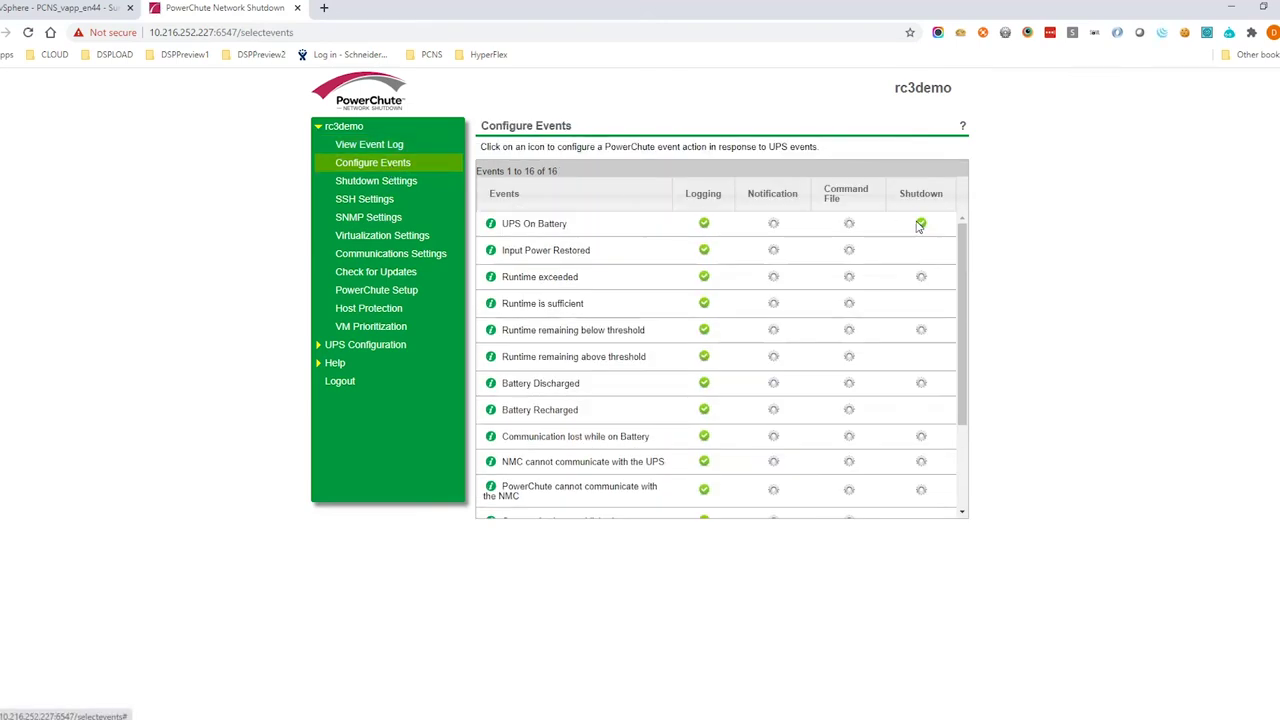
left_click(921, 225)
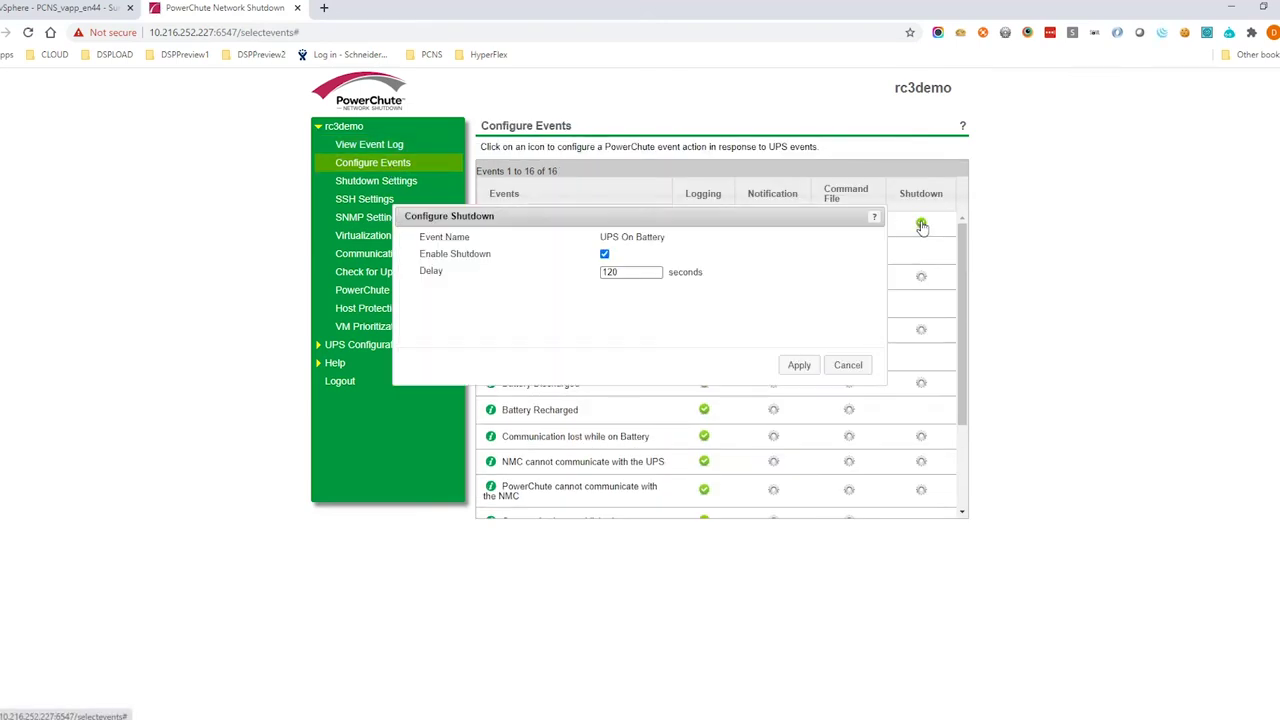
left_click(605, 255)
left_click(605, 256)
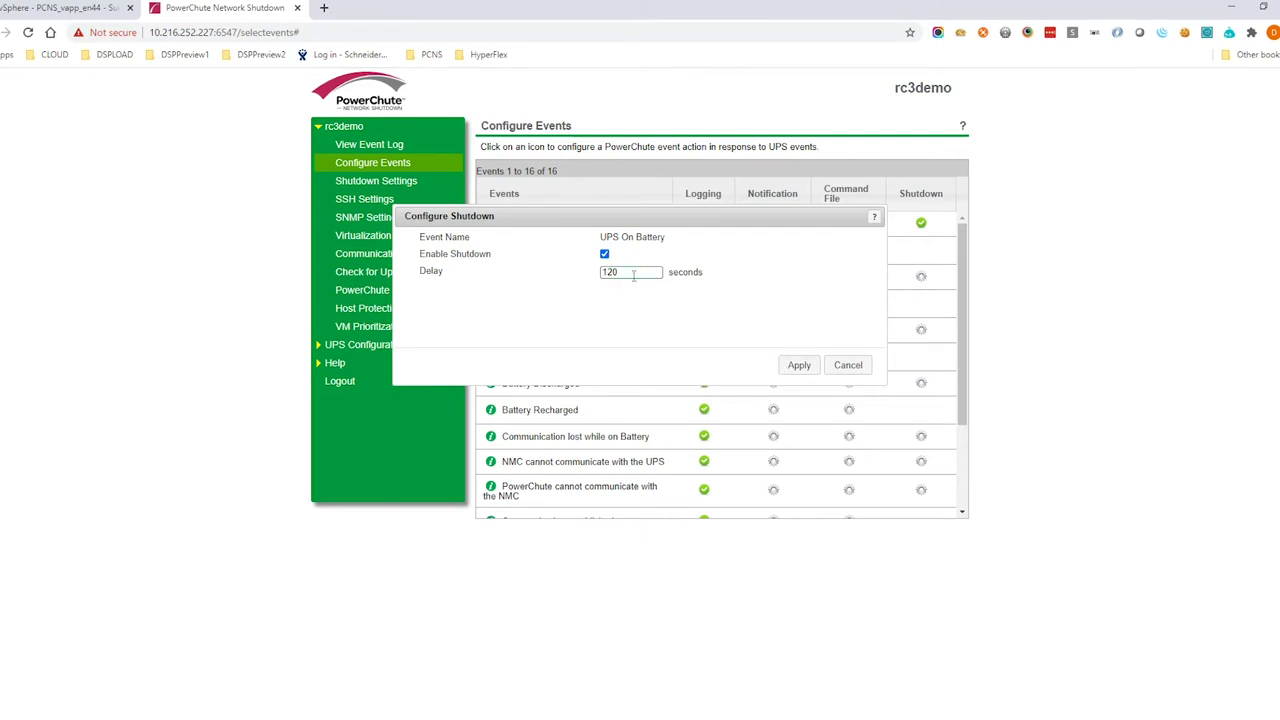
left_click_drag(633, 276, 549, 278)
type("300")
left_click(799, 366)
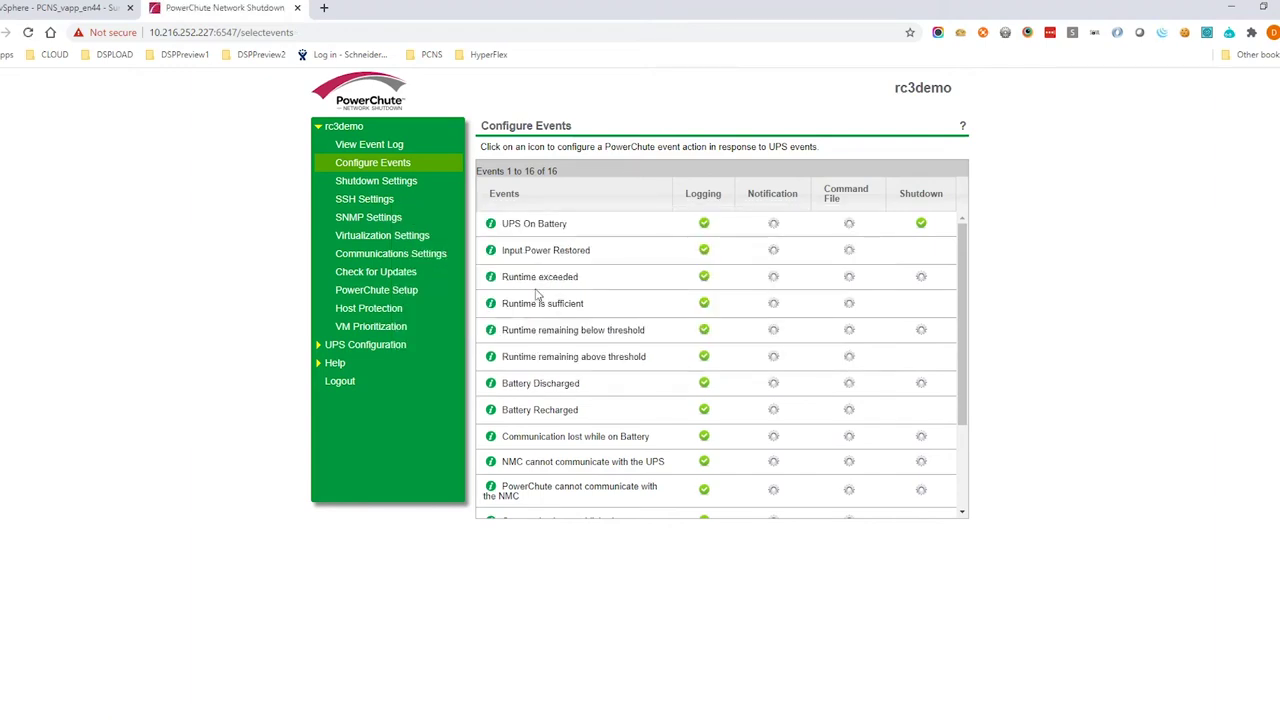
Go to Shutdown Settings, view the run command options, and open VM Prioritization
left_click(400, 182)
left_click(495, 259)
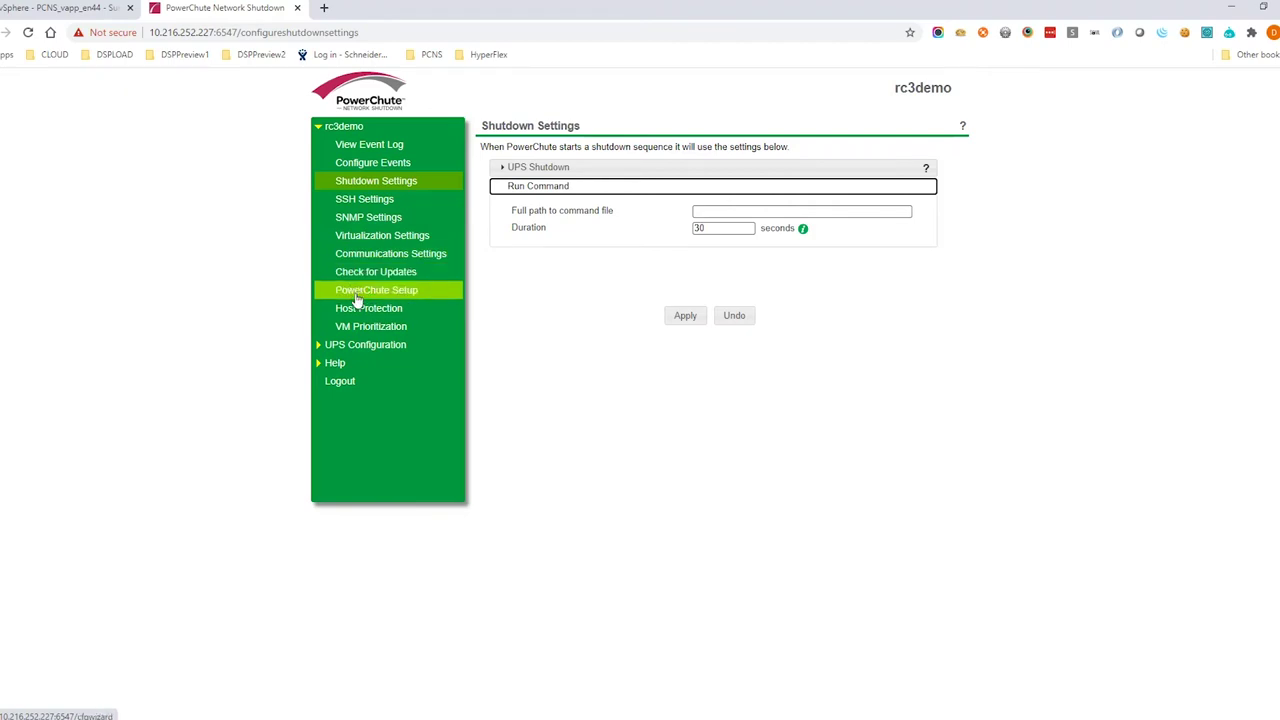
left_click(360, 327)
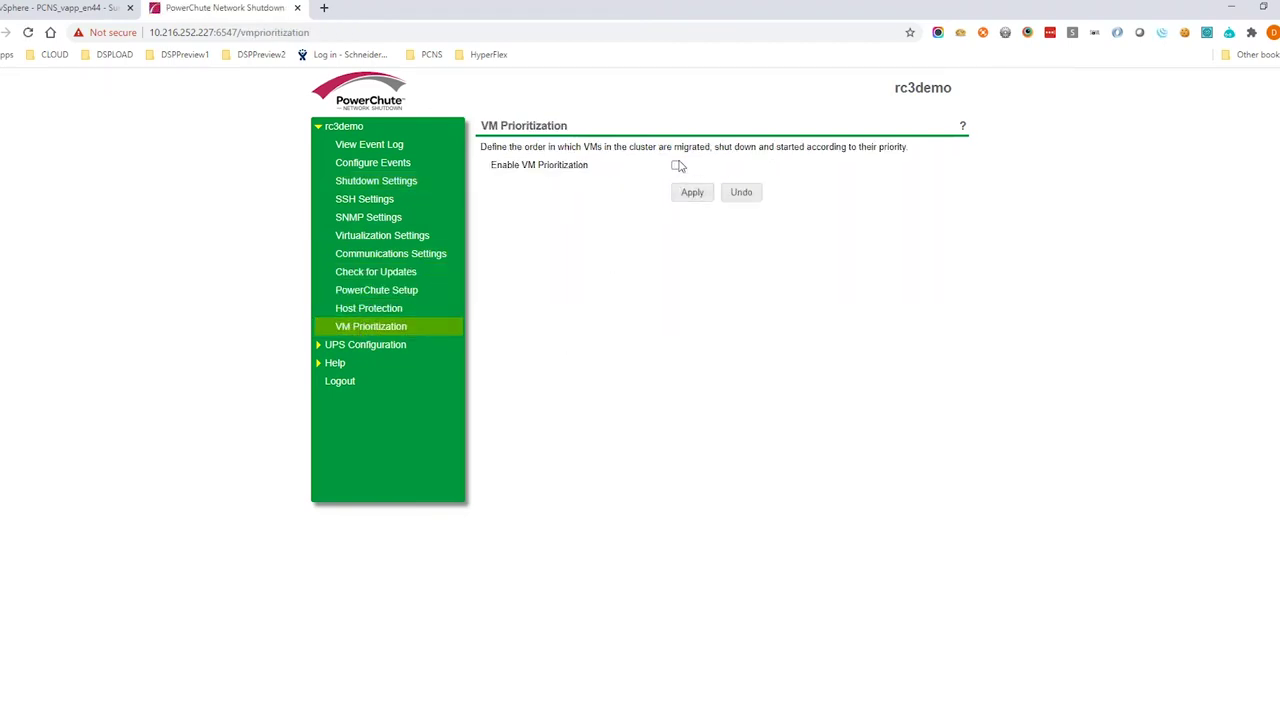
Enable VM prioritization: CentOS7-2H/3H/4H/6h High, HX-VCSA-INT Medium, CentOS7Minimal and CentOS8-1/8-2 Low
left_click(676, 166)
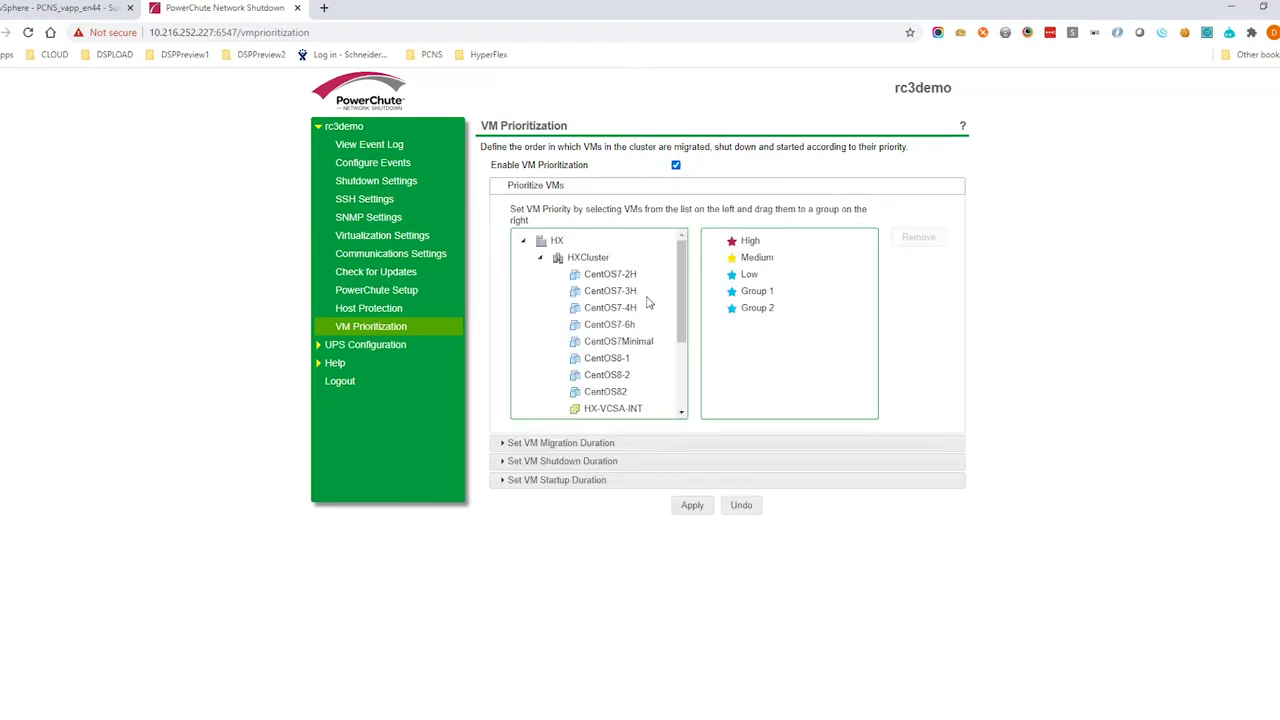
left_click_drag(612, 291, 752, 244)
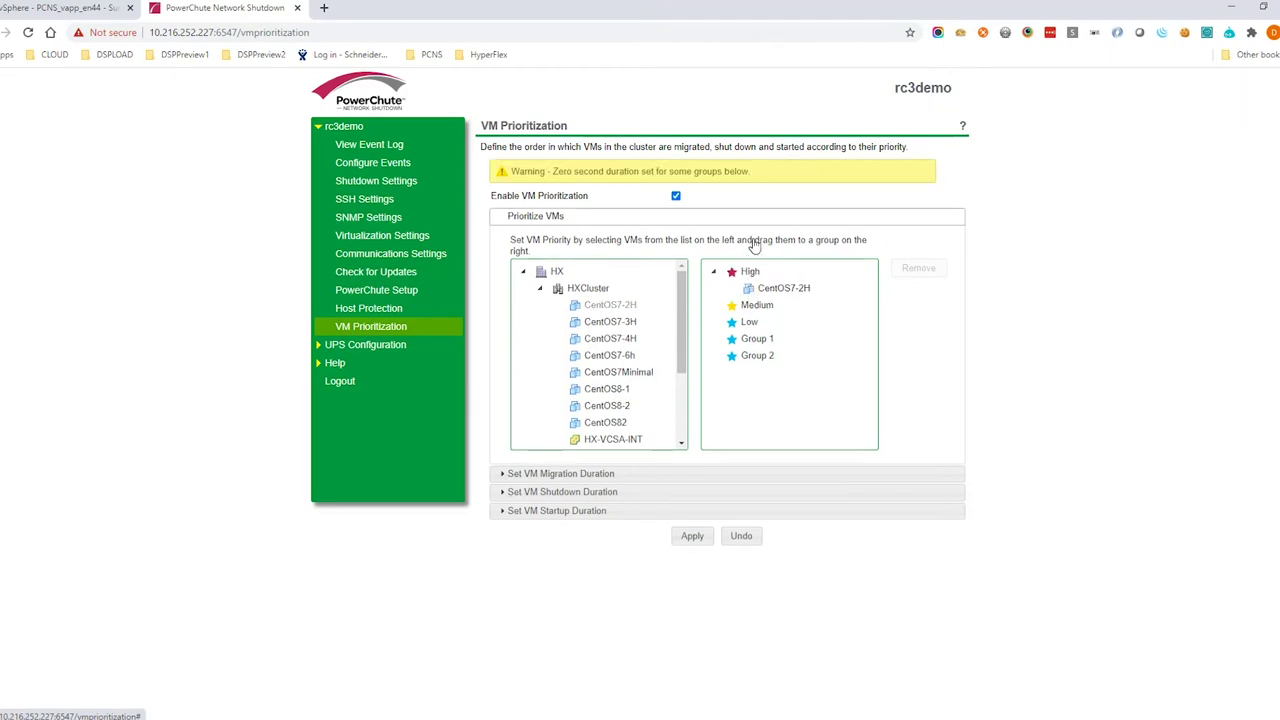
left_click_drag(610, 321, 750, 272)
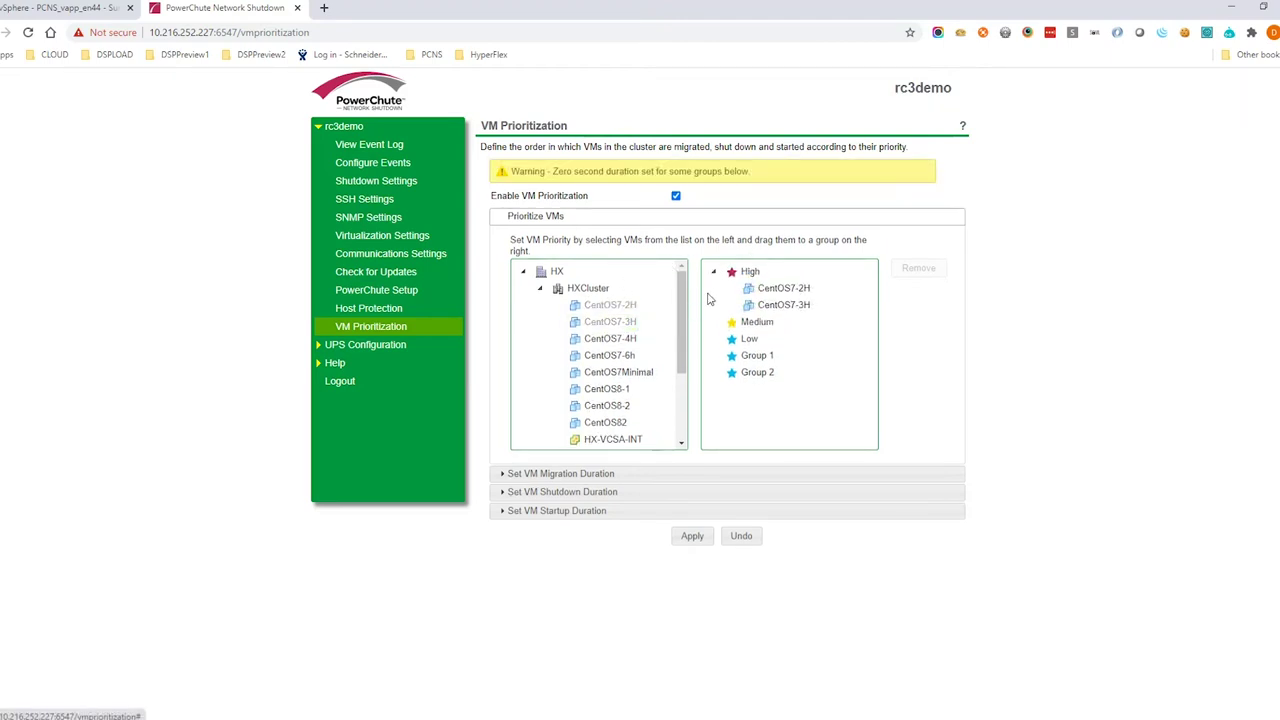
left_click_drag(612, 350, 752, 280)
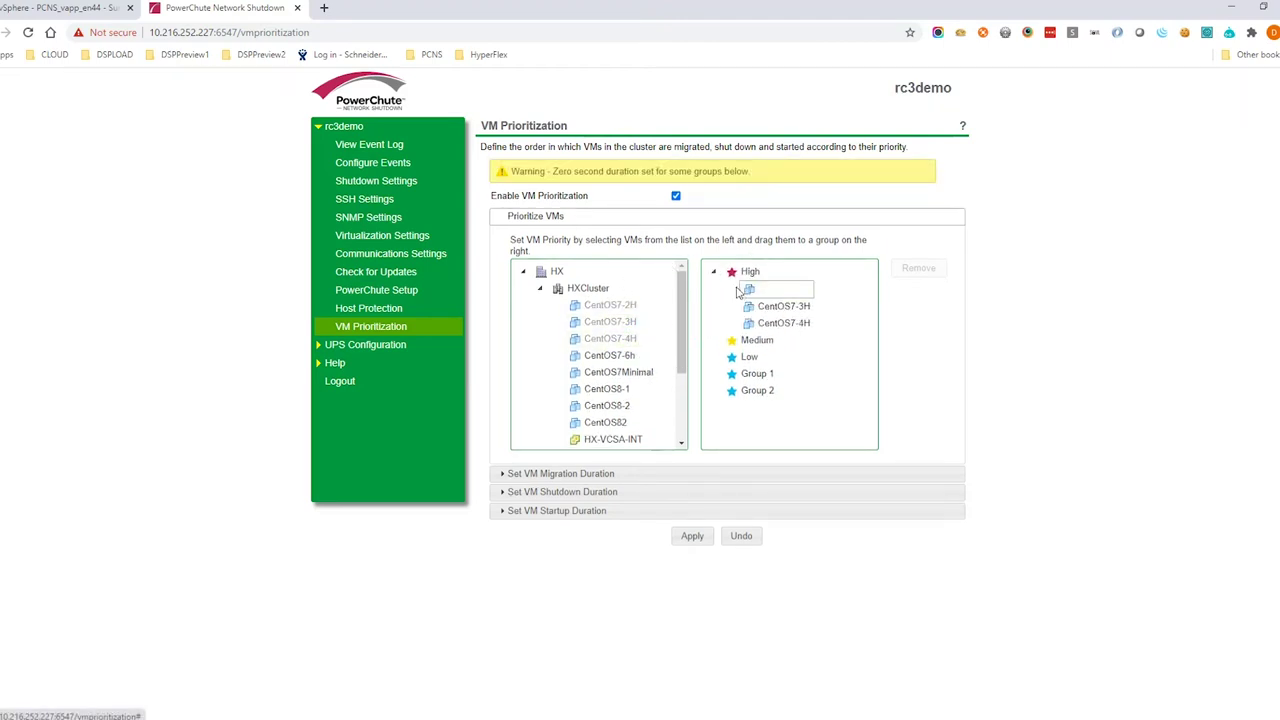
left_click_drag(612, 355, 748, 278)
left_click_drag(612, 439, 737, 360)
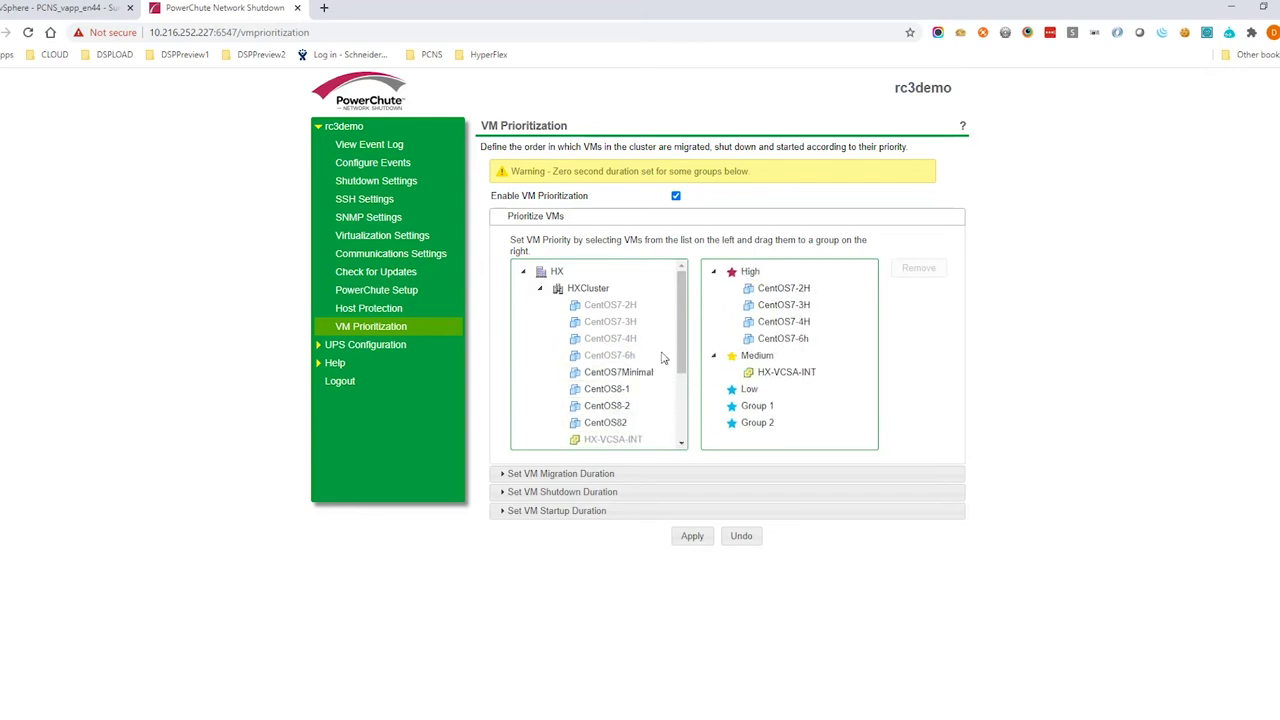
left_click(628, 377)
left_click_drag(628, 382, 743, 395)
left_click_drag(607, 405, 740, 395)
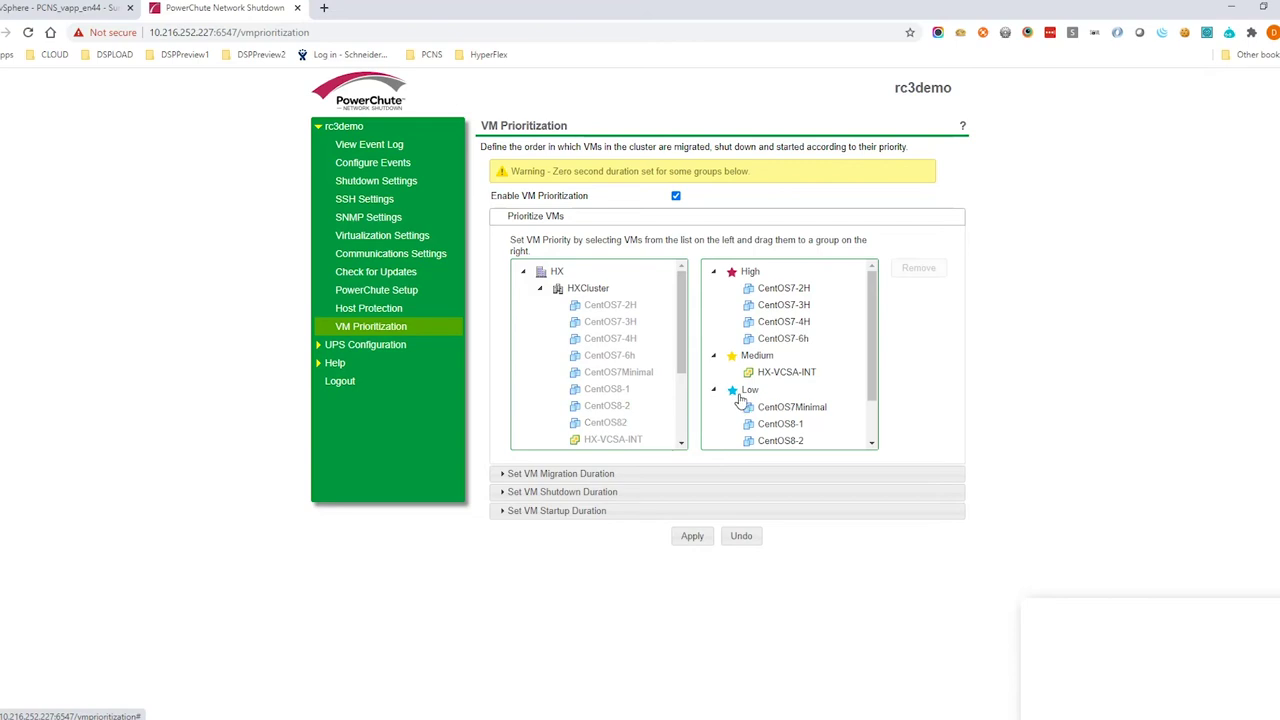
Set group shutdown durations to 120/240 and startup durations to 120/300 seconds
left_click(585, 492)
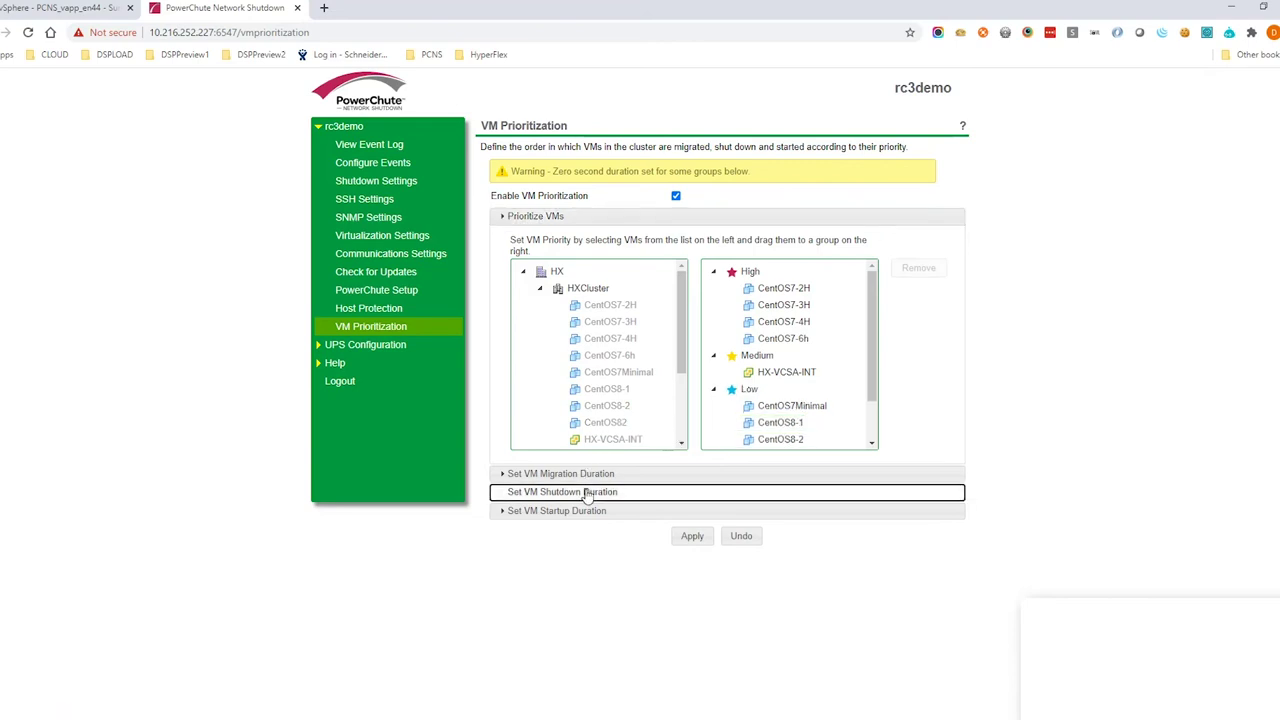
key("Tab")
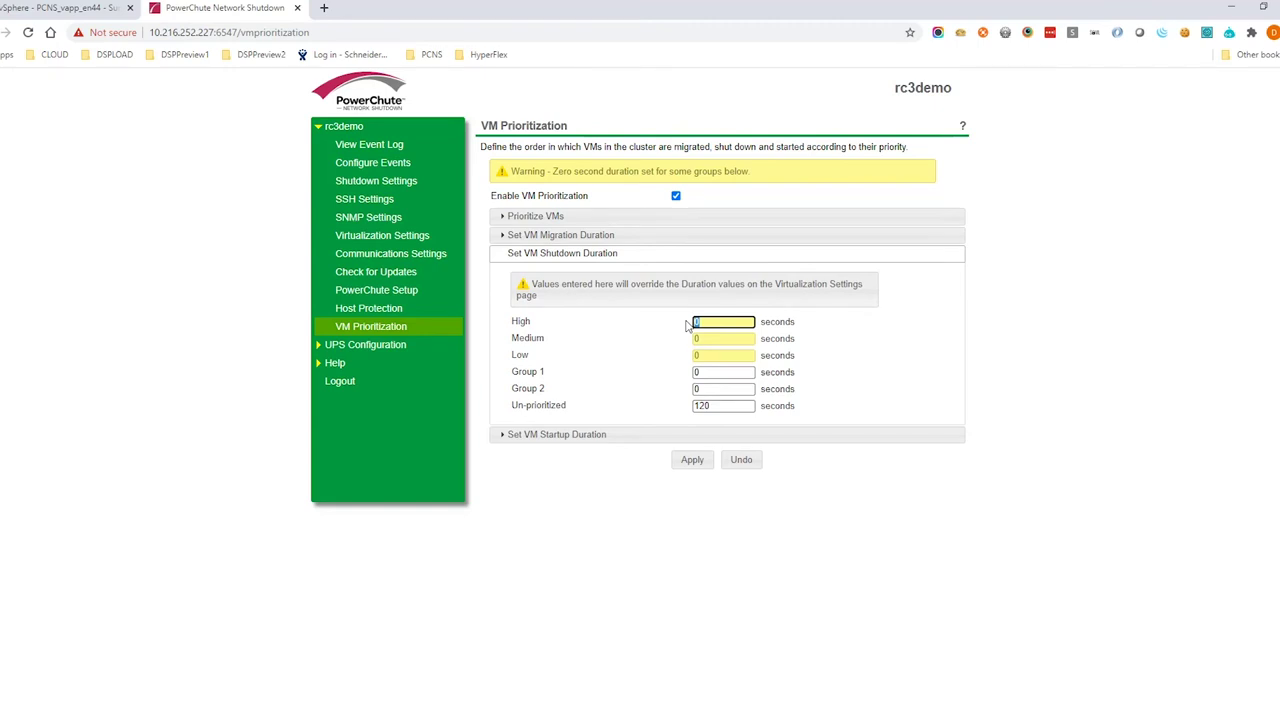
left_click(703, 339)
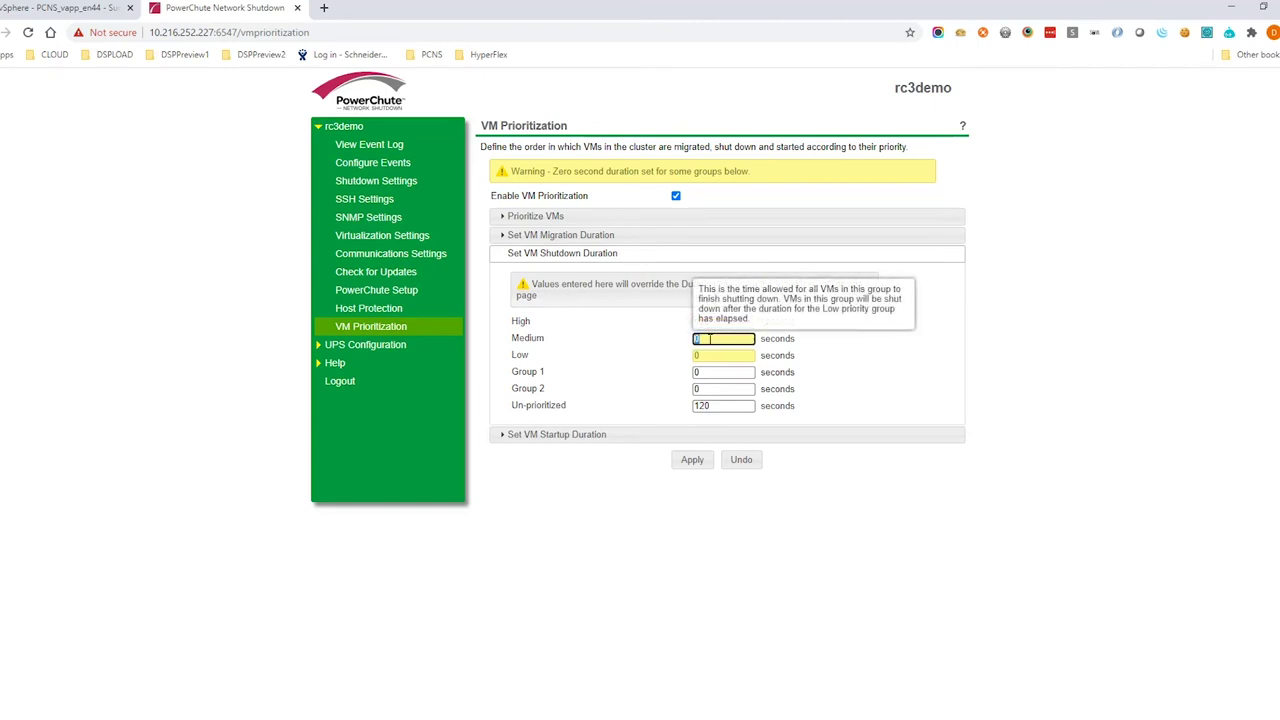
left_click(710, 354)
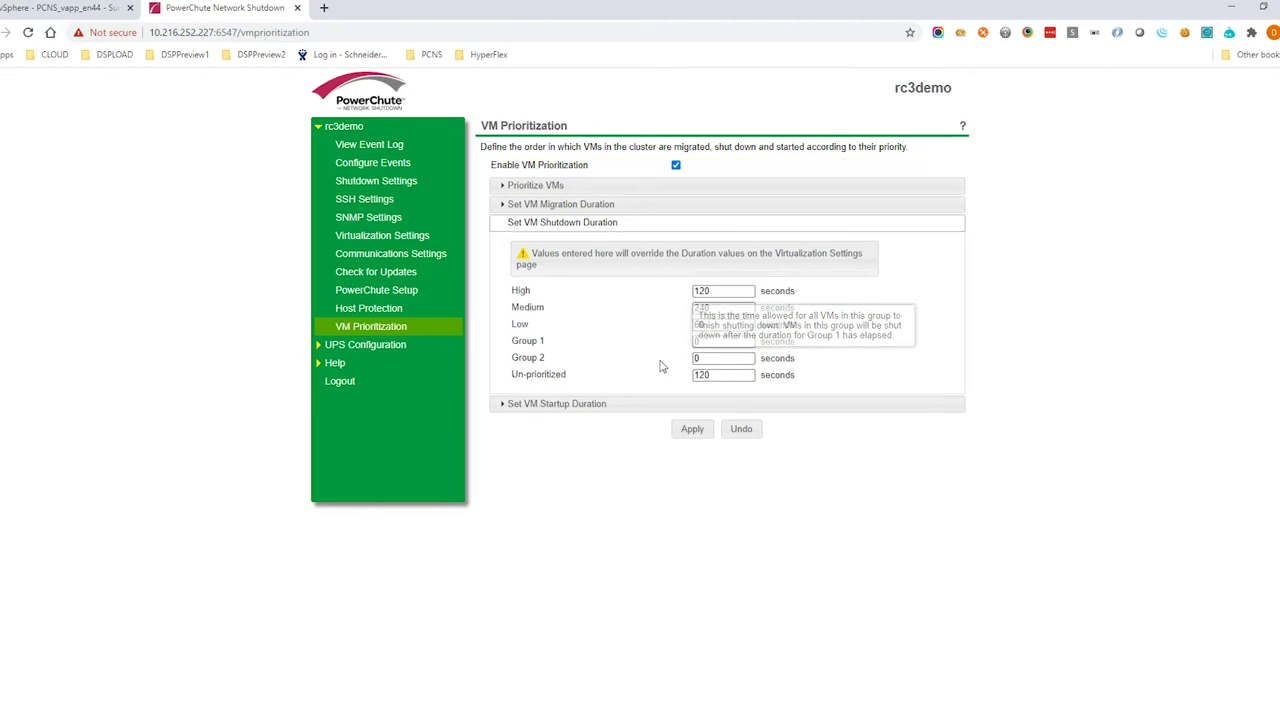
left_click(614, 405)
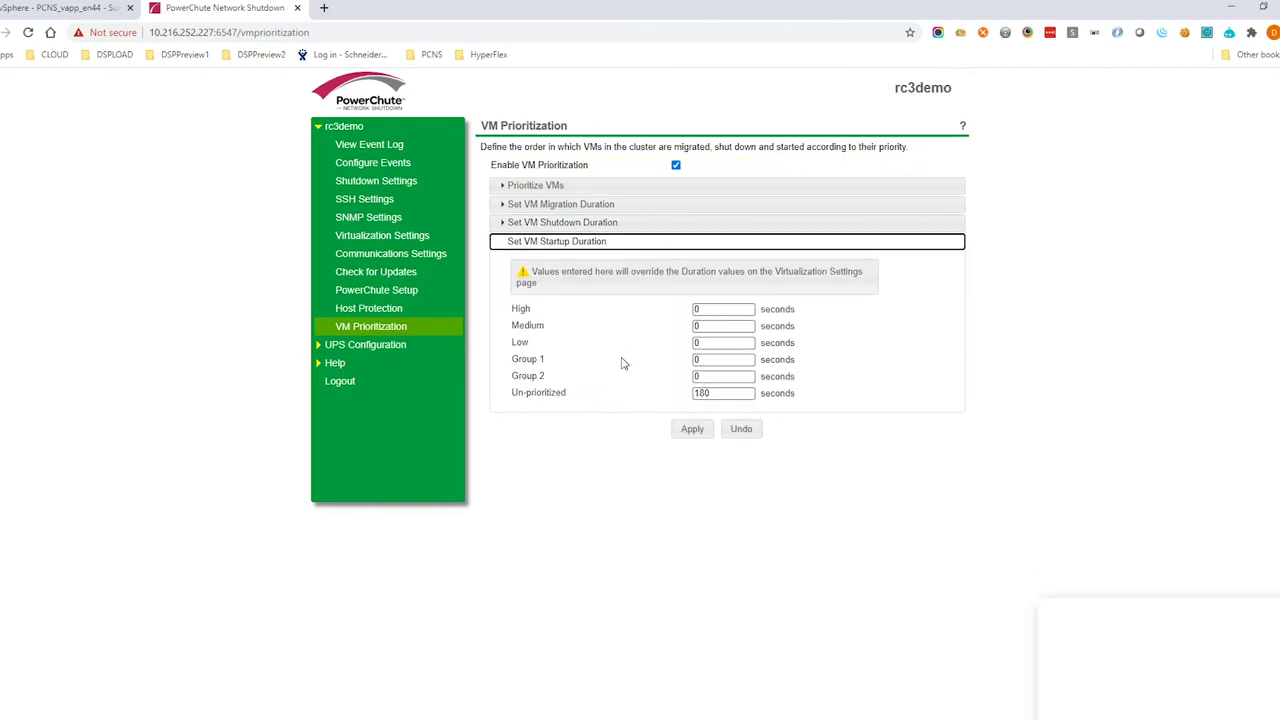
left_click(712, 309)
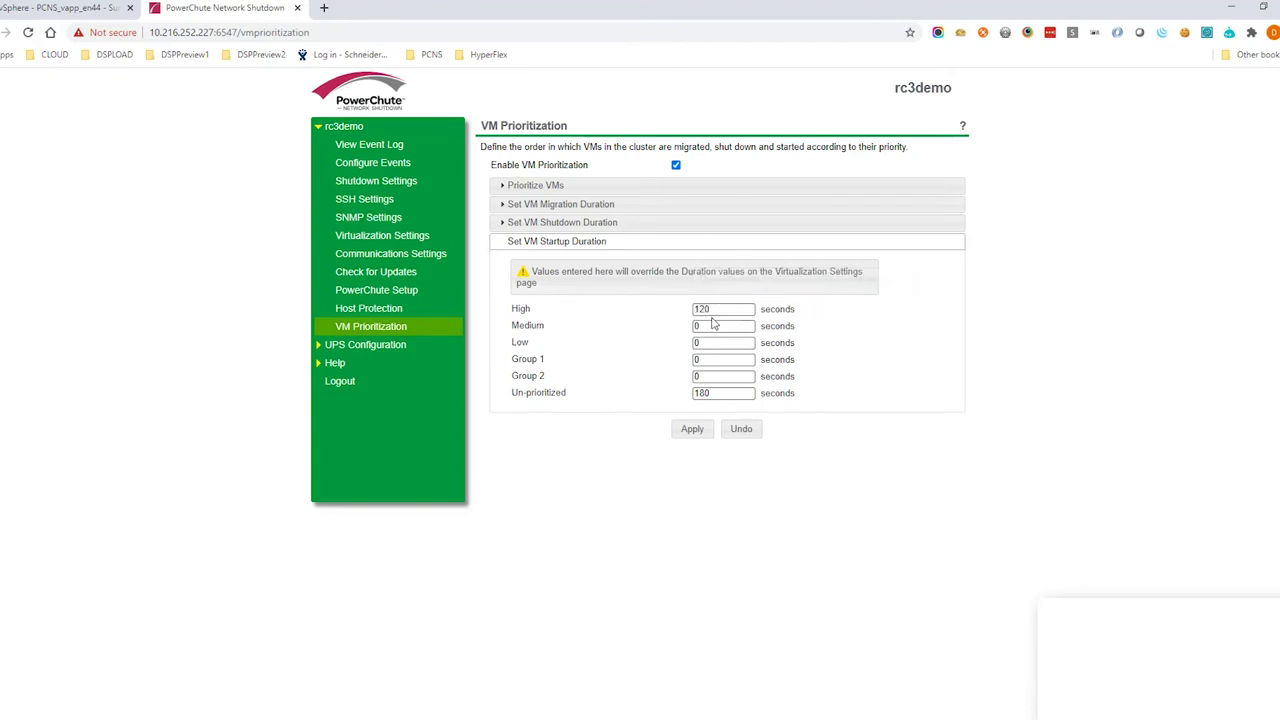
left_click(712, 321)
type("300")
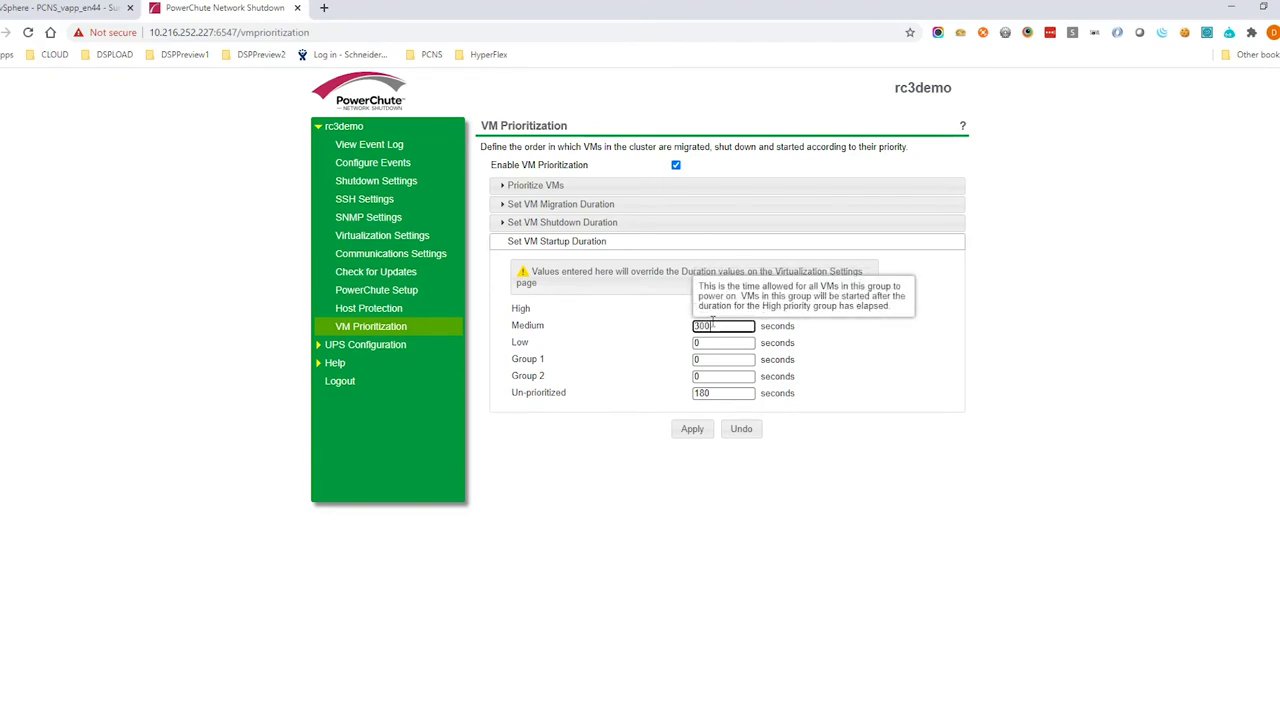
left_click(707, 343)
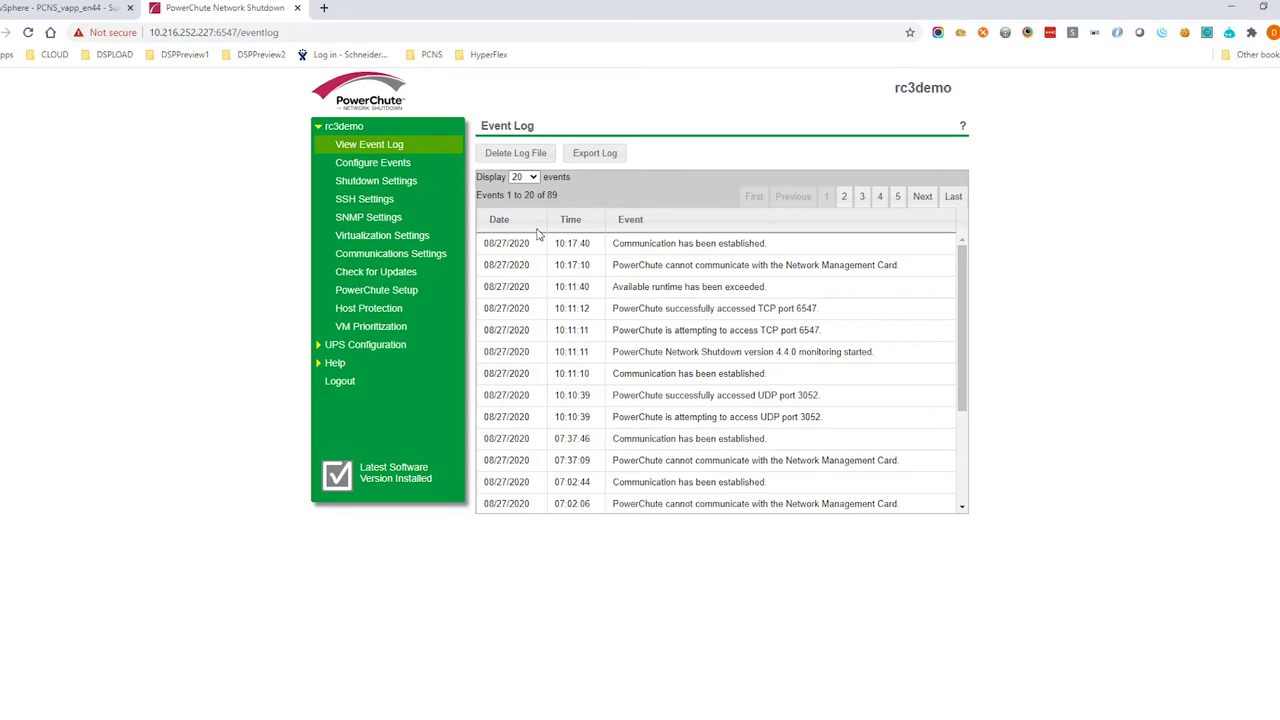
Refresh the Event Log and highlight UPS On Battery, shutdown sequence started and Shutting down VMs on hx-1
left_click(400, 147)
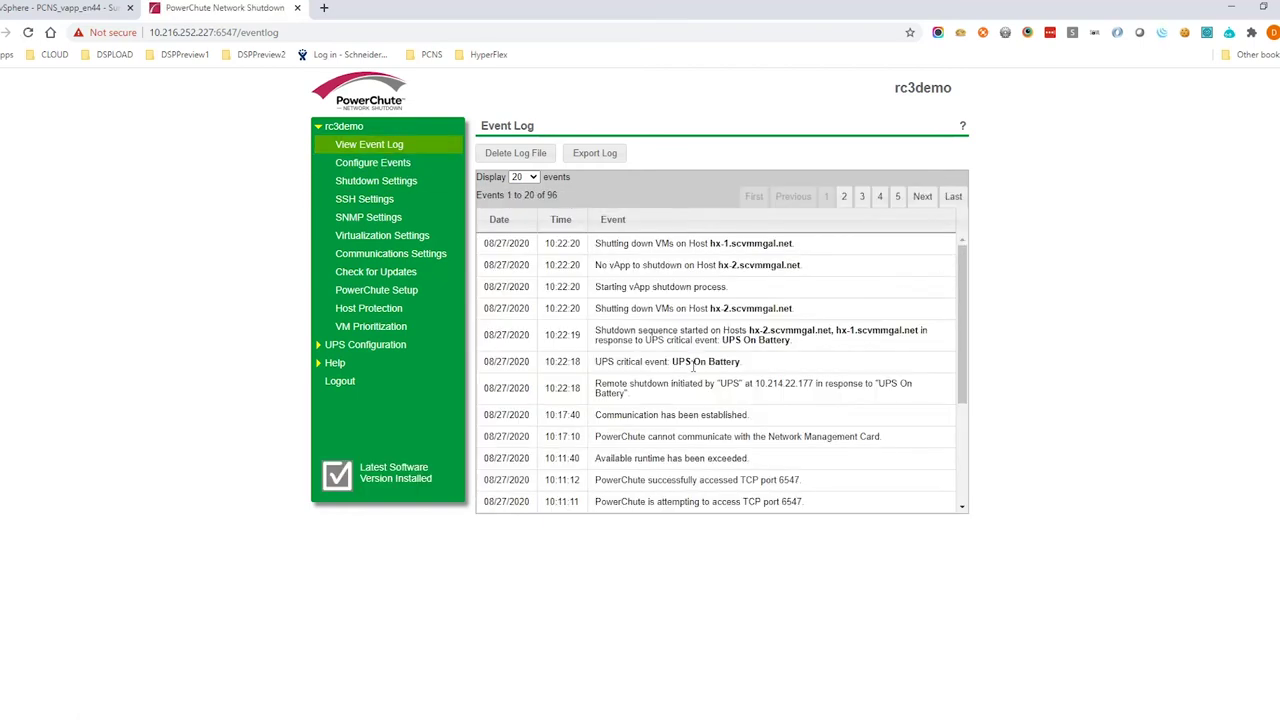
left_click_drag(752, 366, 596, 364)
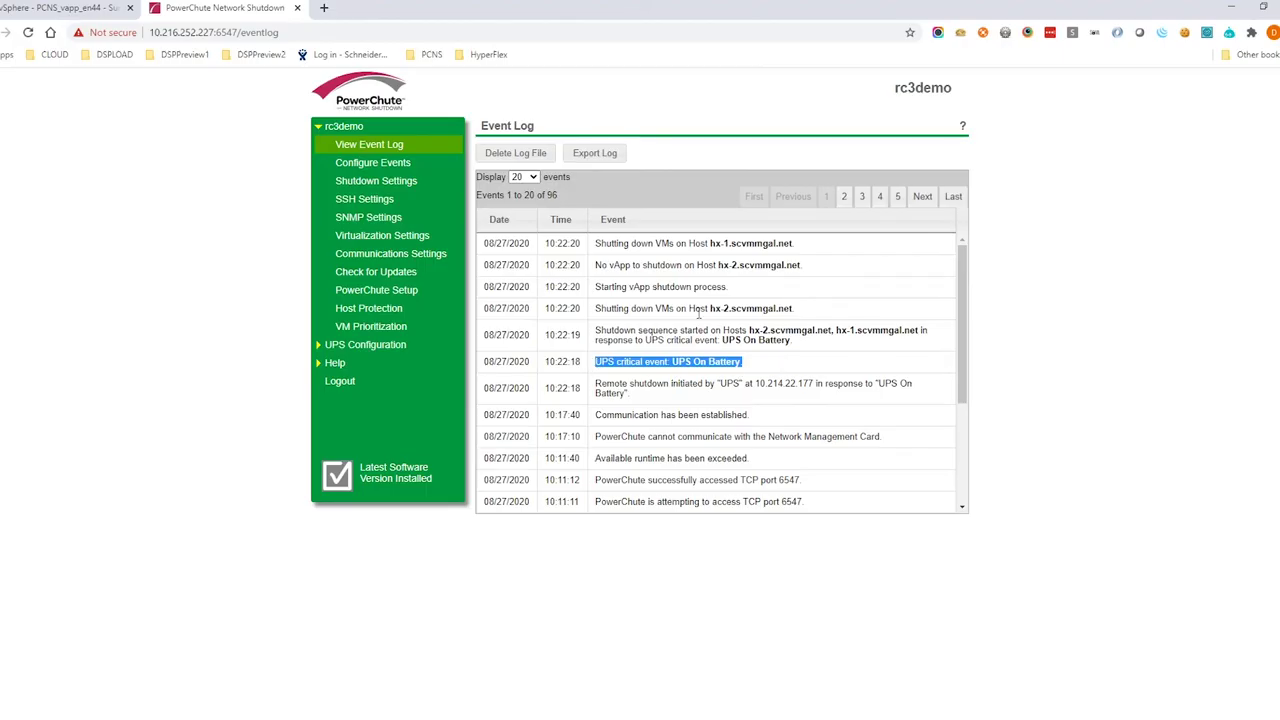
left_click(808, 345)
left_click_drag(792, 341, 594, 336)
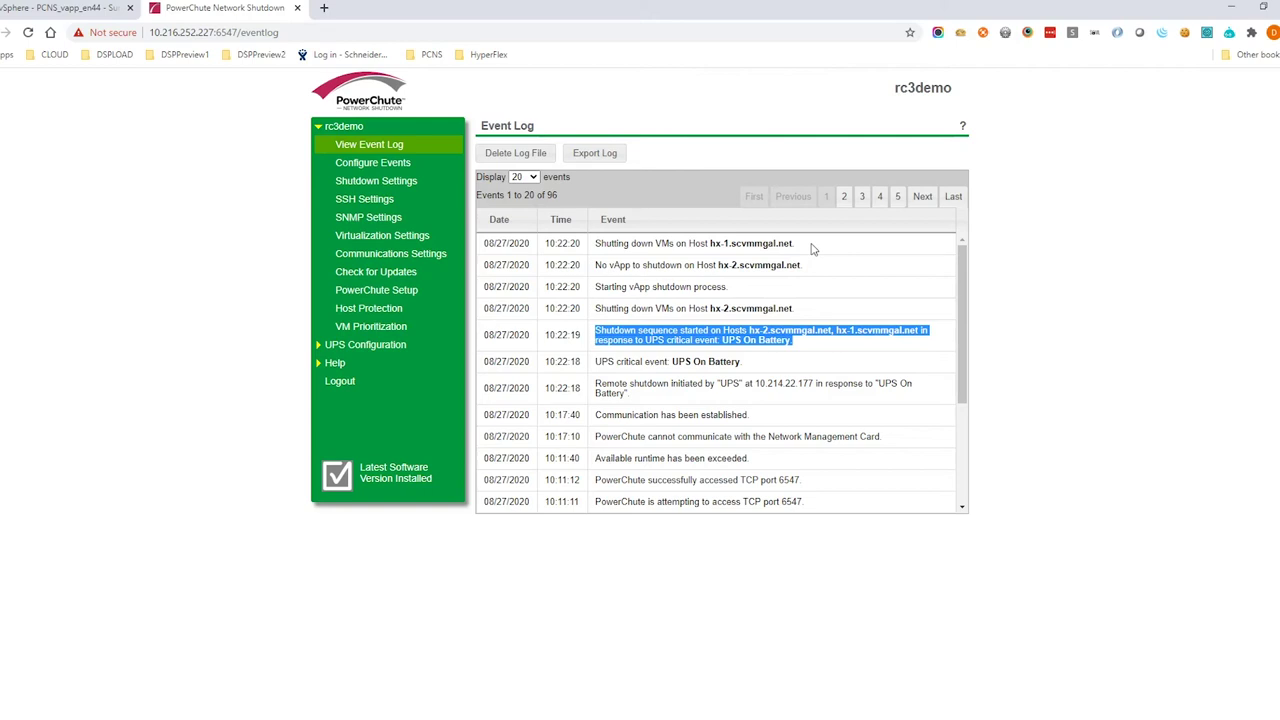
left_click_drag(812, 249, 596, 245)
left_click(840, 248)
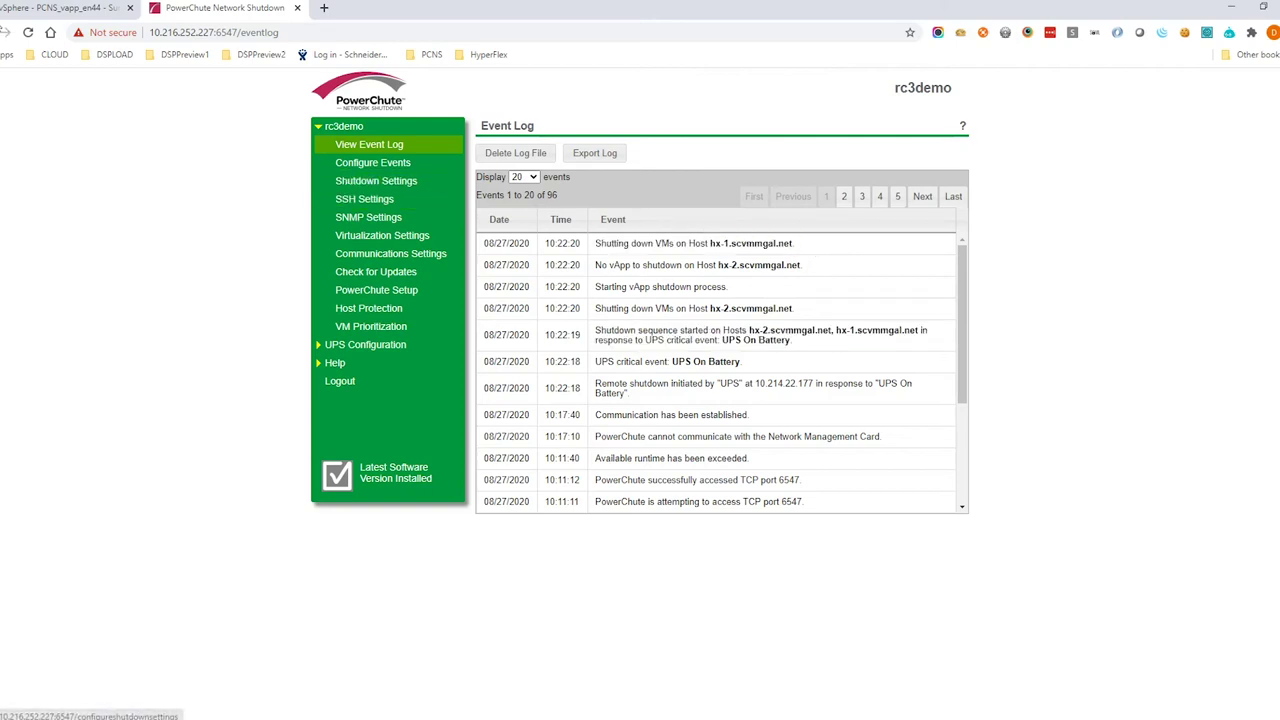
left_click(40, 8)
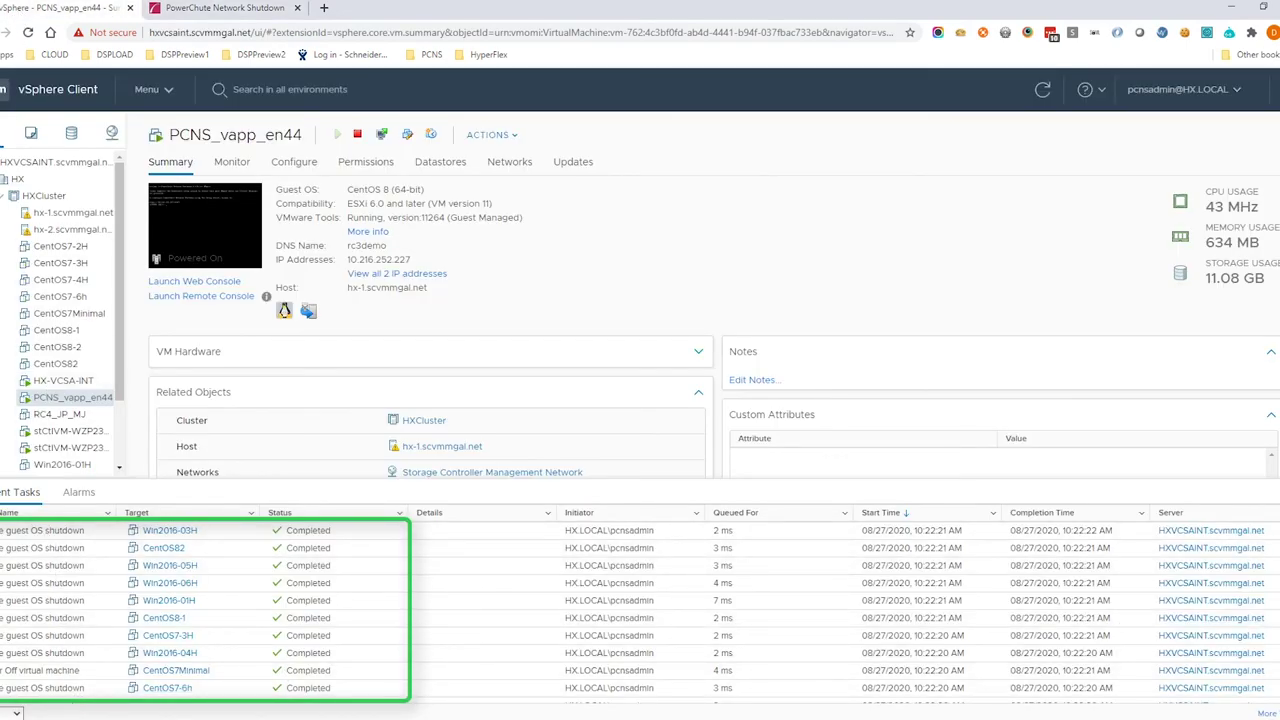
View HXCluster's VMs, then highlight the vCenter Server VM shutdown entry in the PowerChute log
left_click(43, 195)
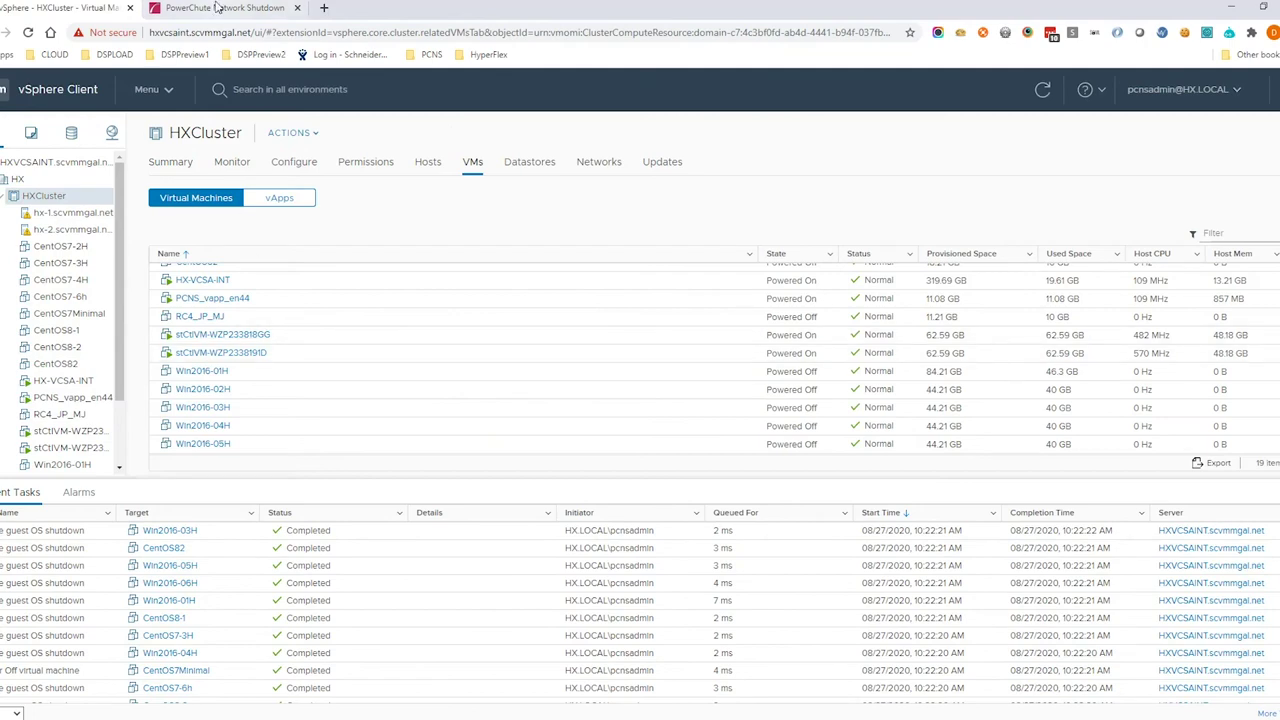
left_click(218, 9)
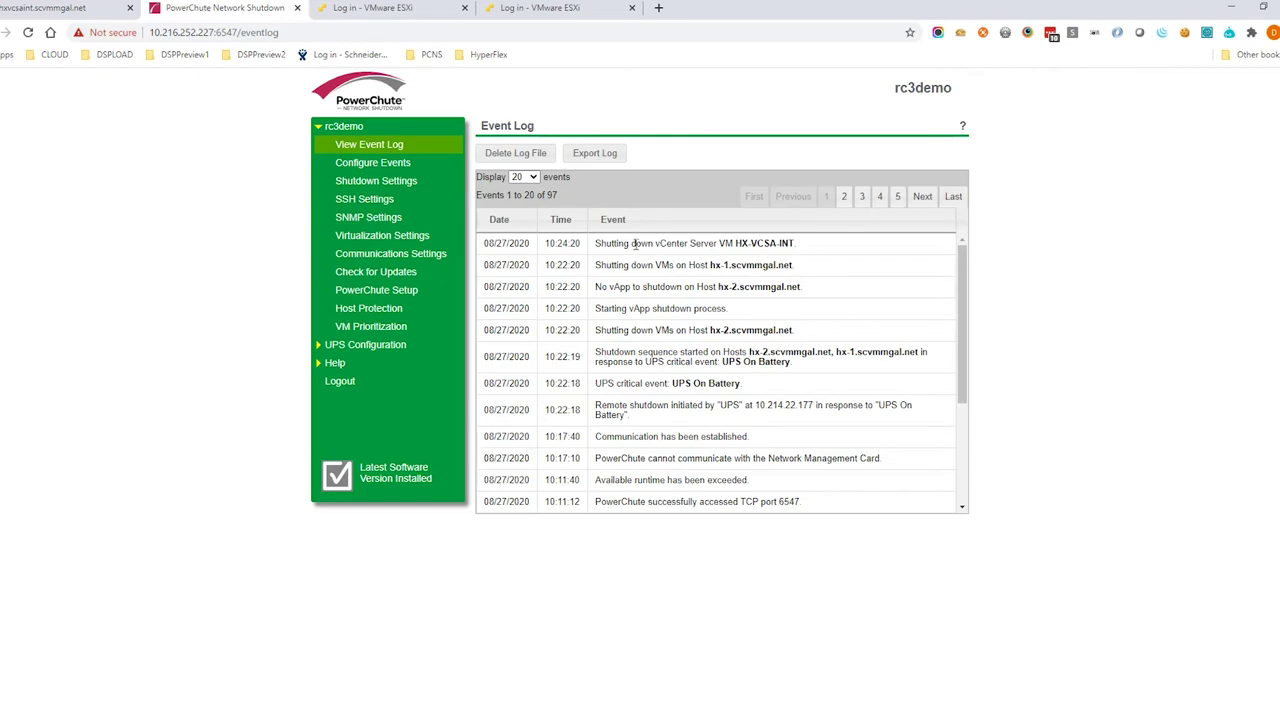
left_click_drag(808, 246, 597, 247)
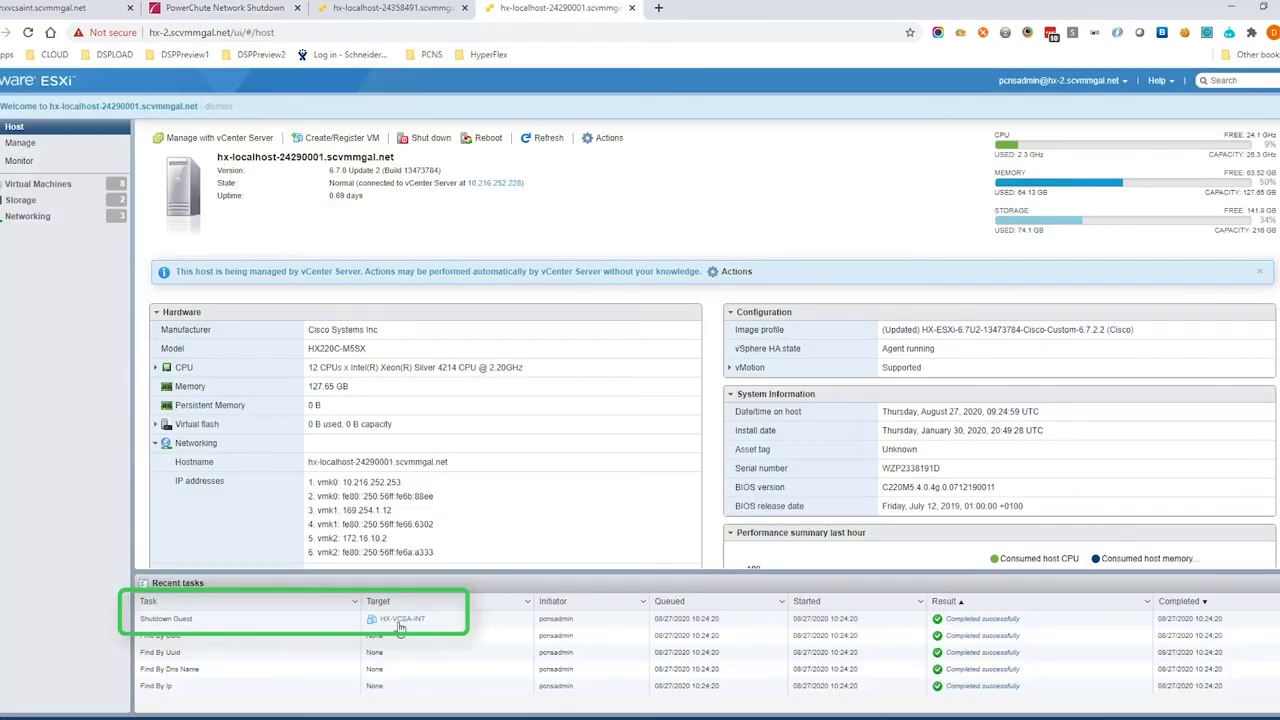
Check the completed HX-VCSA-INT Shutdown Guest task on hx-2, then go back to PowerChute
left_click(255, 622)
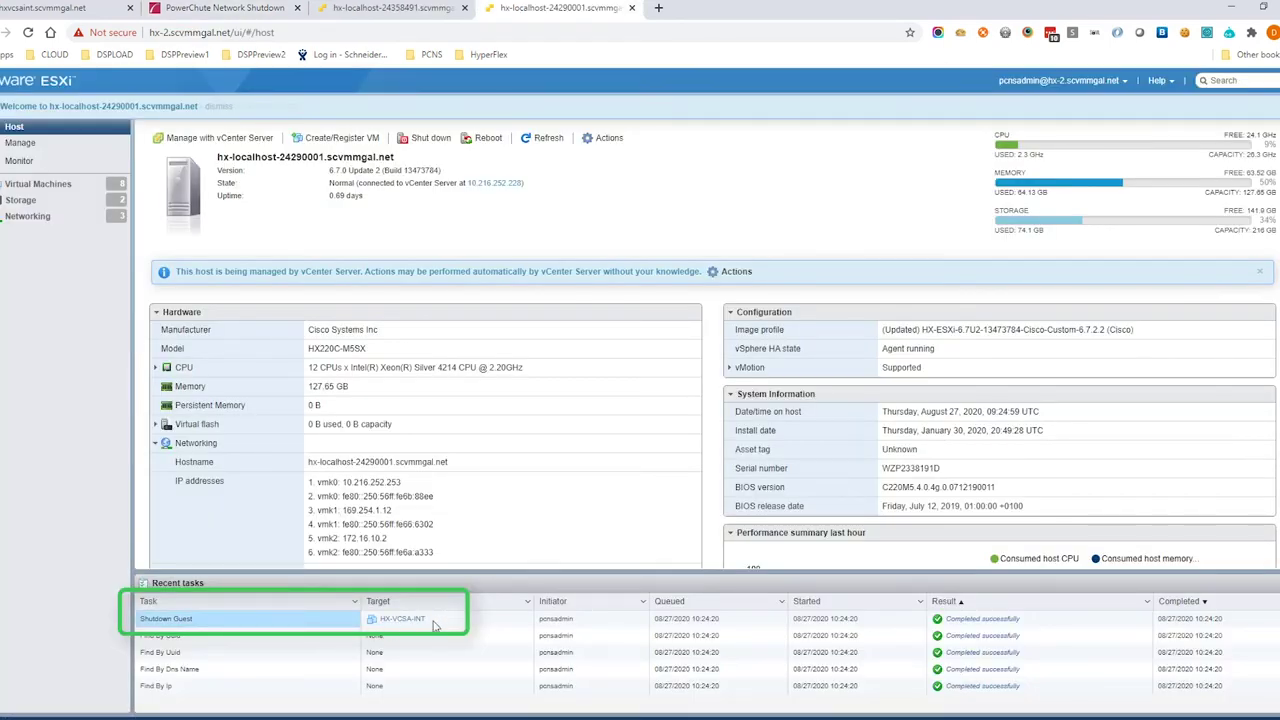
left_click(216, 12)
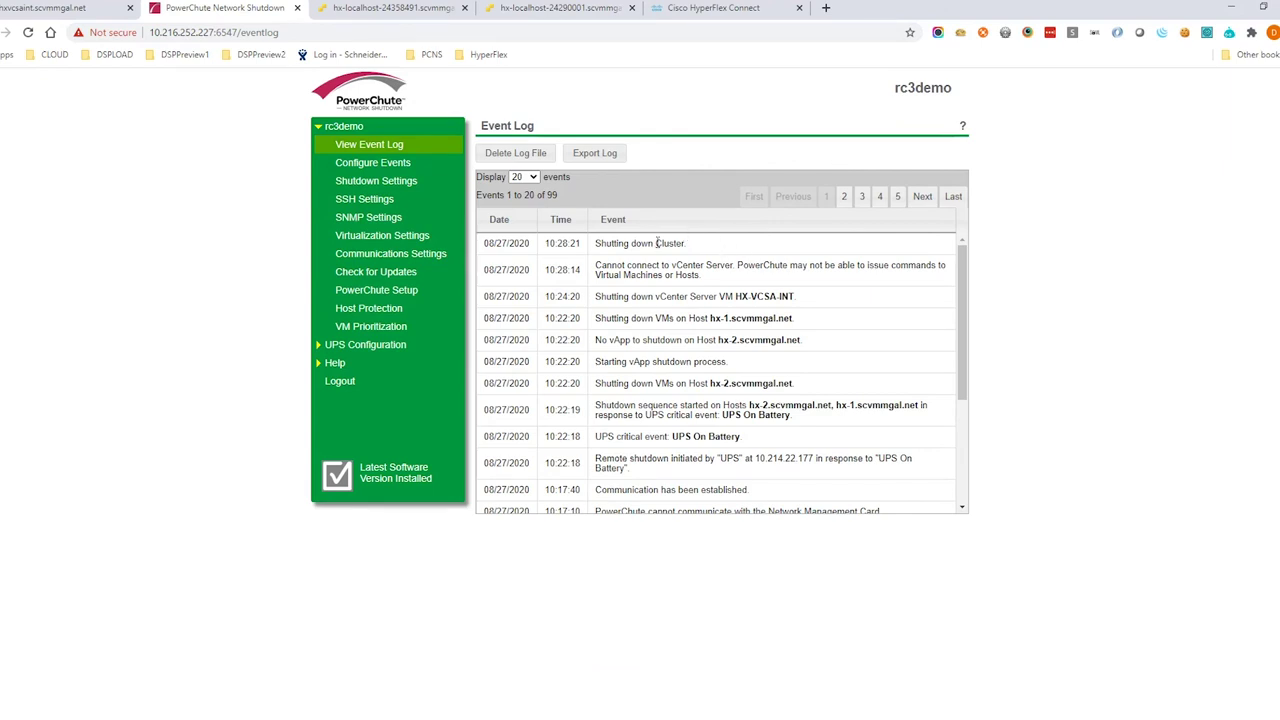
Highlight the Shutting down Cluster entry, check HyperFlex Connect's Shutdown Cluster task and Dashboard
left_click_drag(700, 244, 594, 245)
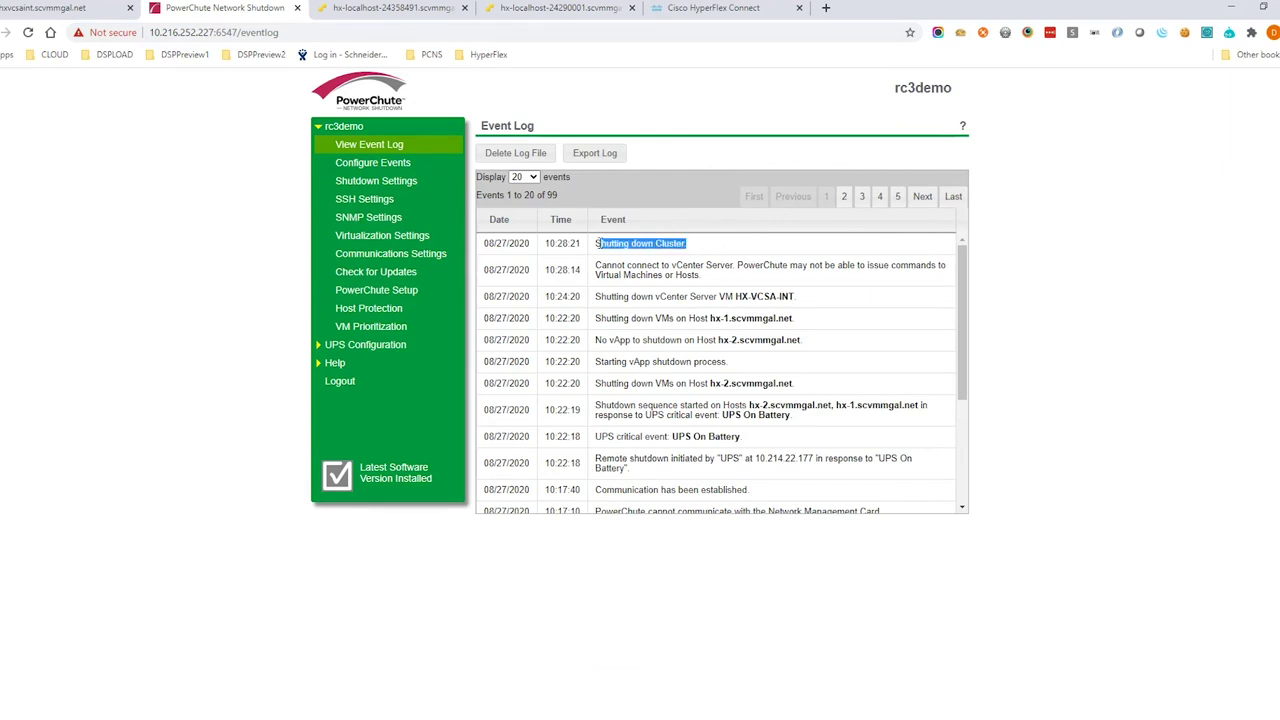
left_click(785, 240)
left_click(694, 8)
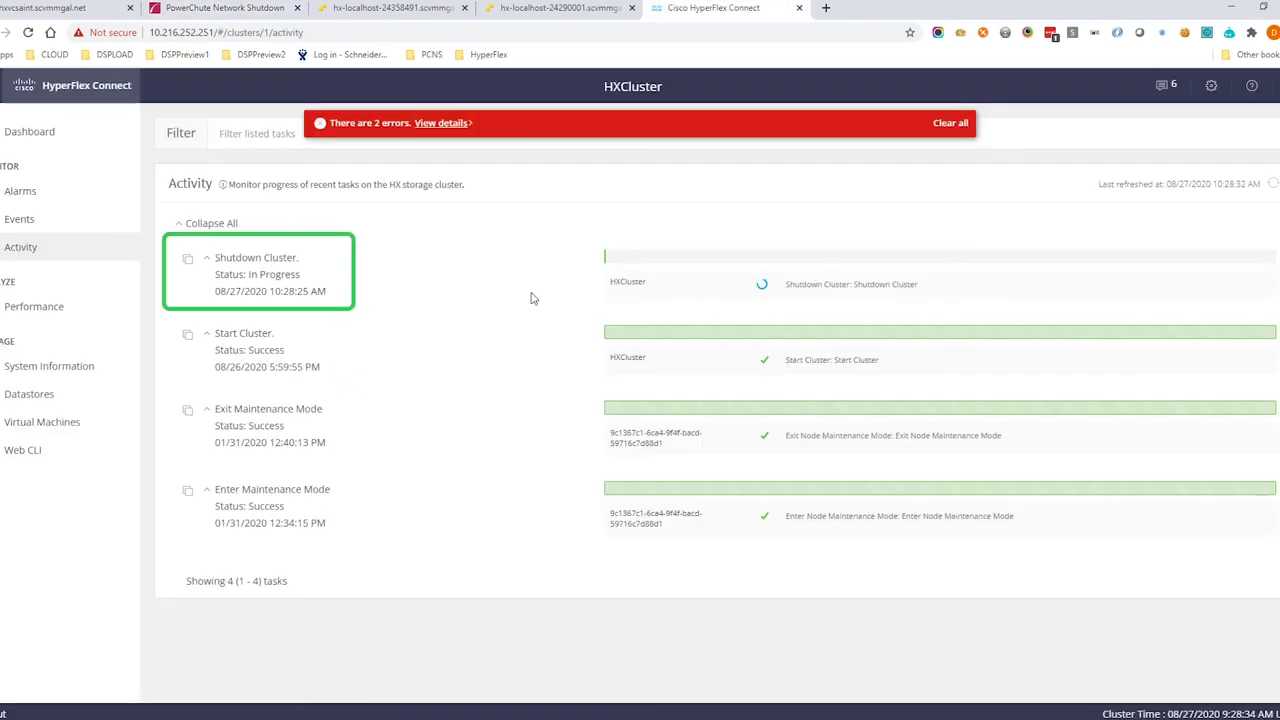
left_click_drag(922, 284, 803, 284)
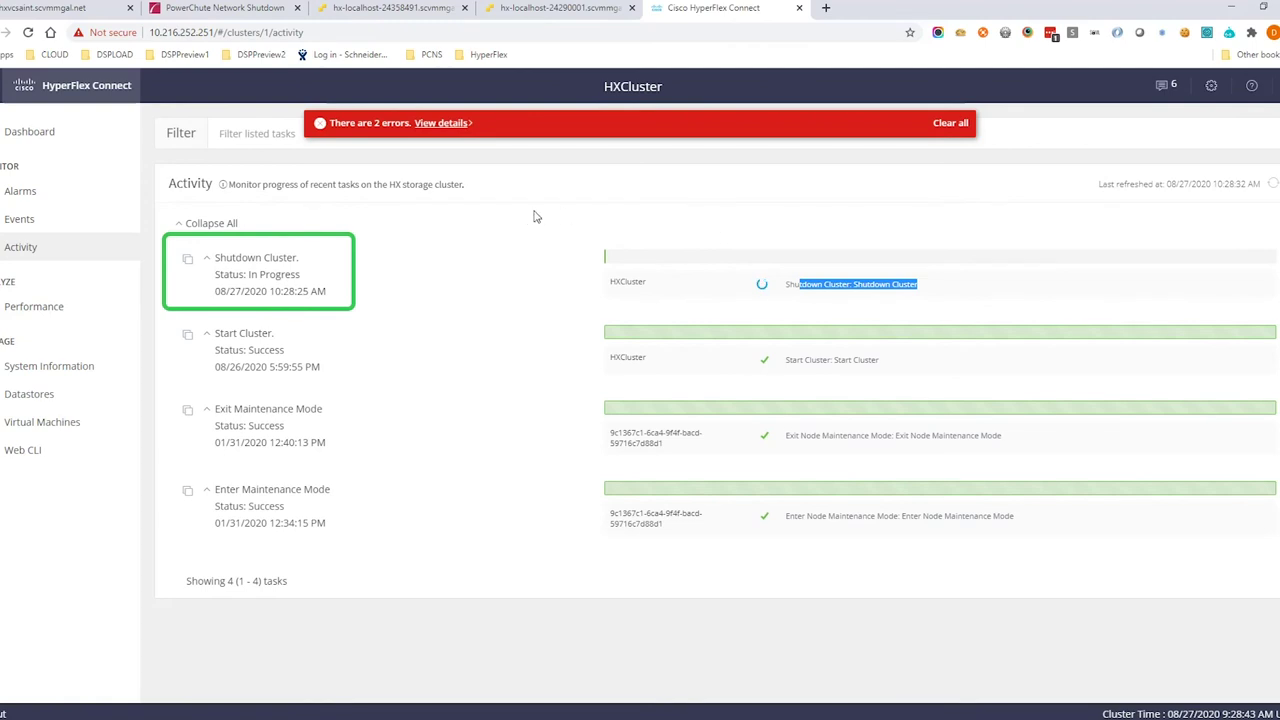
left_click(505, 274)
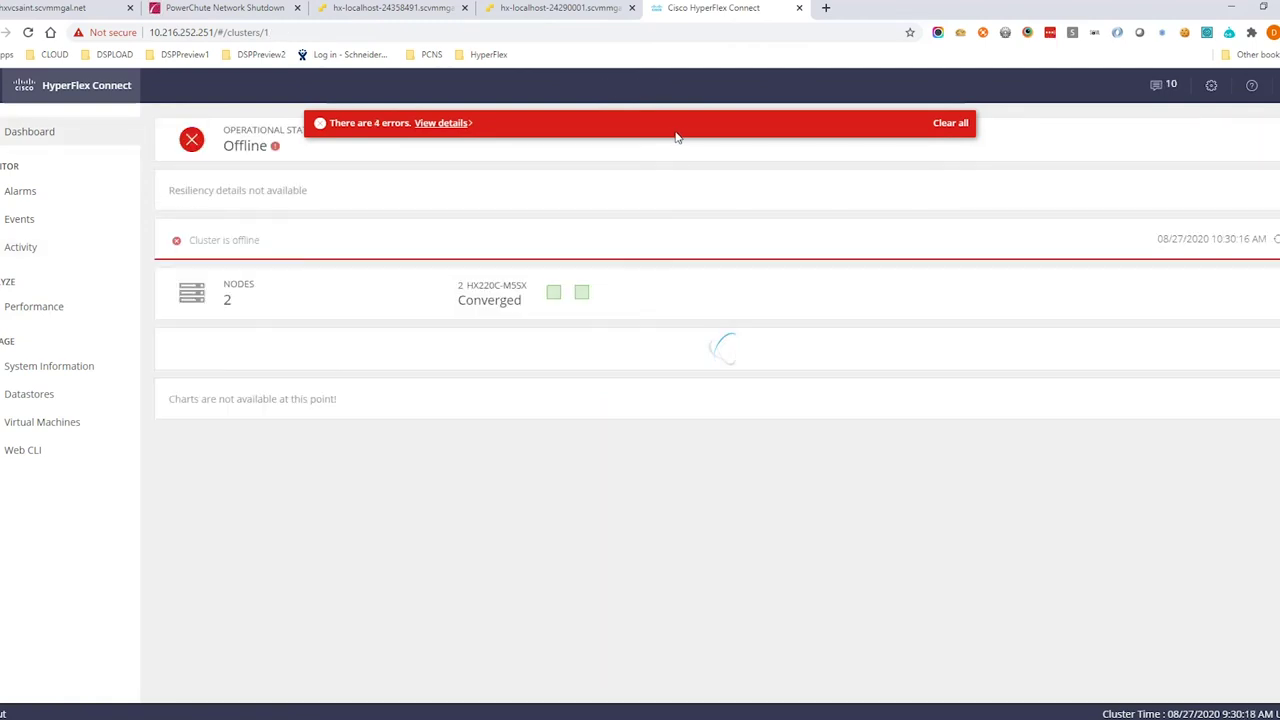
left_click(238, 12)
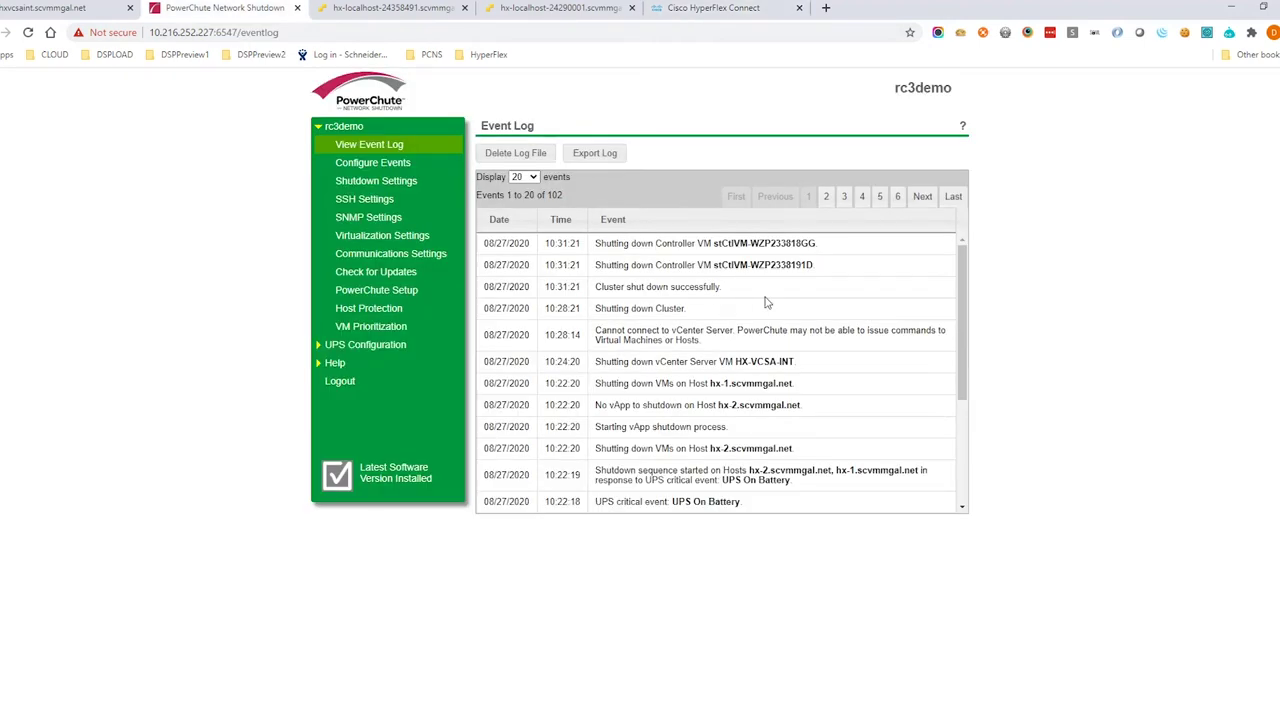
Highlight the cluster shutdown and controller VM shutdown entries, confirming stCtlVM-WZP233818GG's shutdown on hx-1
left_click_drag(724, 288, 598, 288)
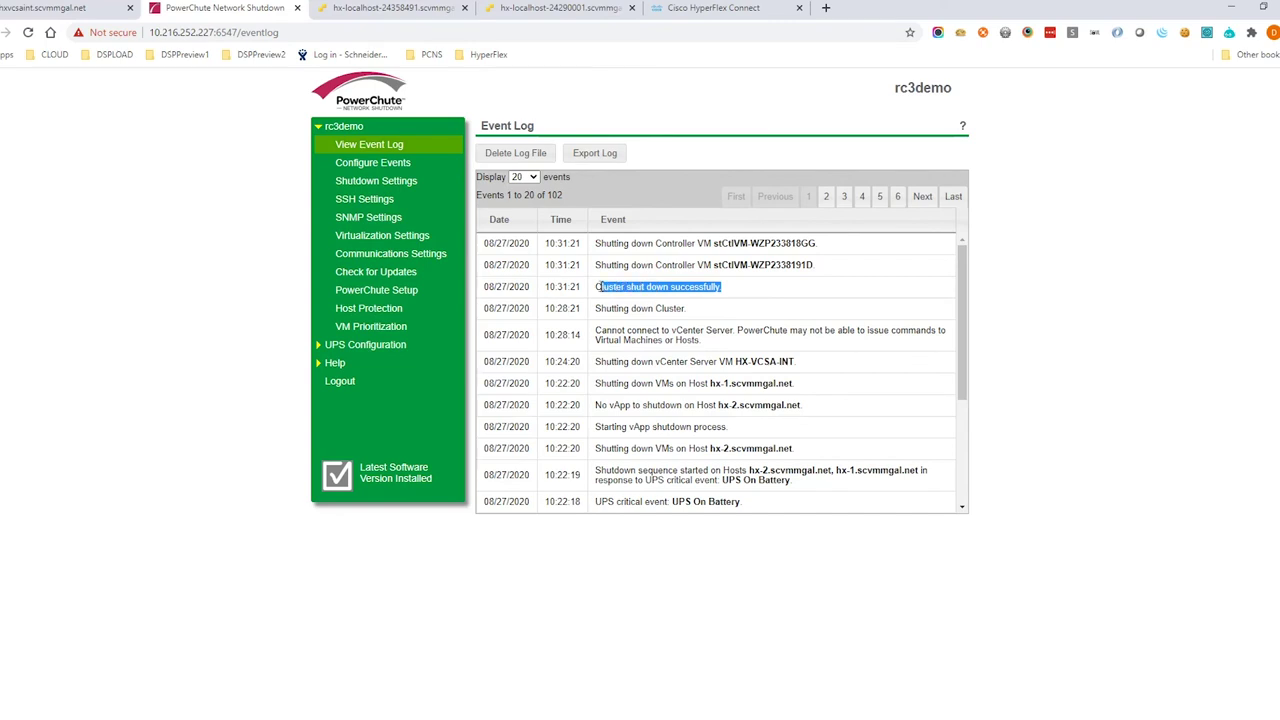
left_click(840, 263)
left_click_drag(840, 263, 598, 255)
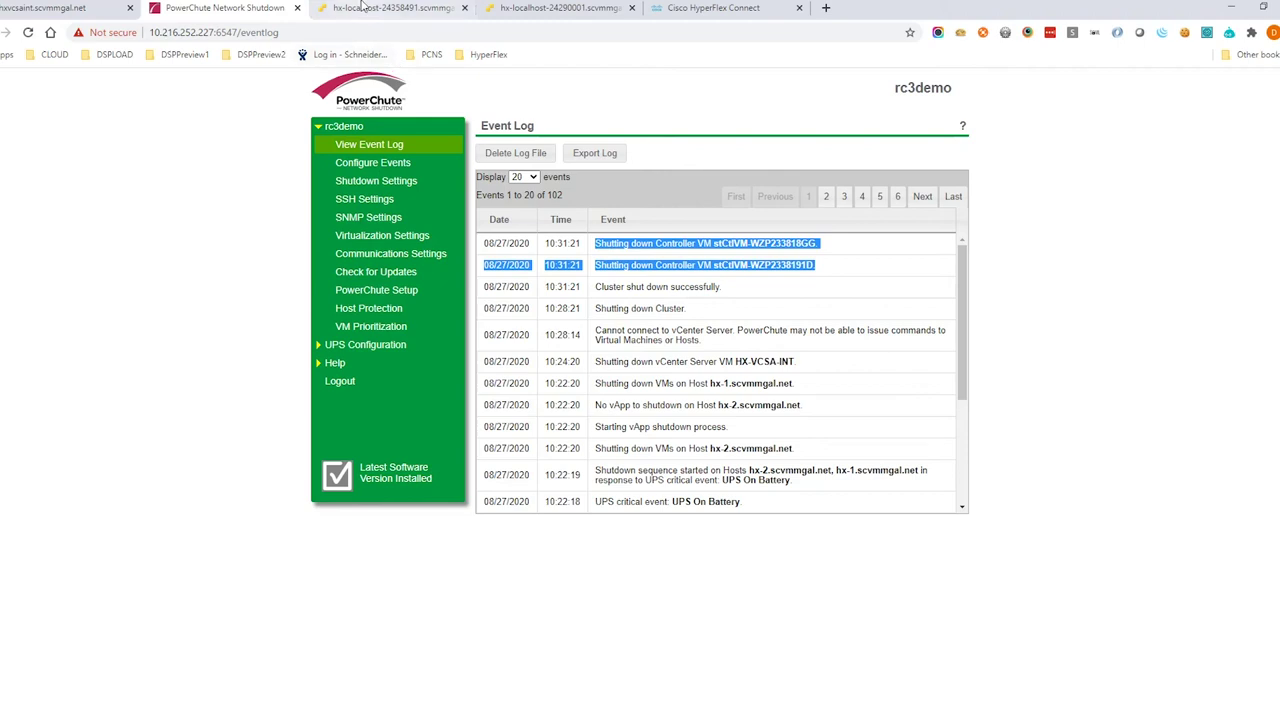
left_click(390, 8)
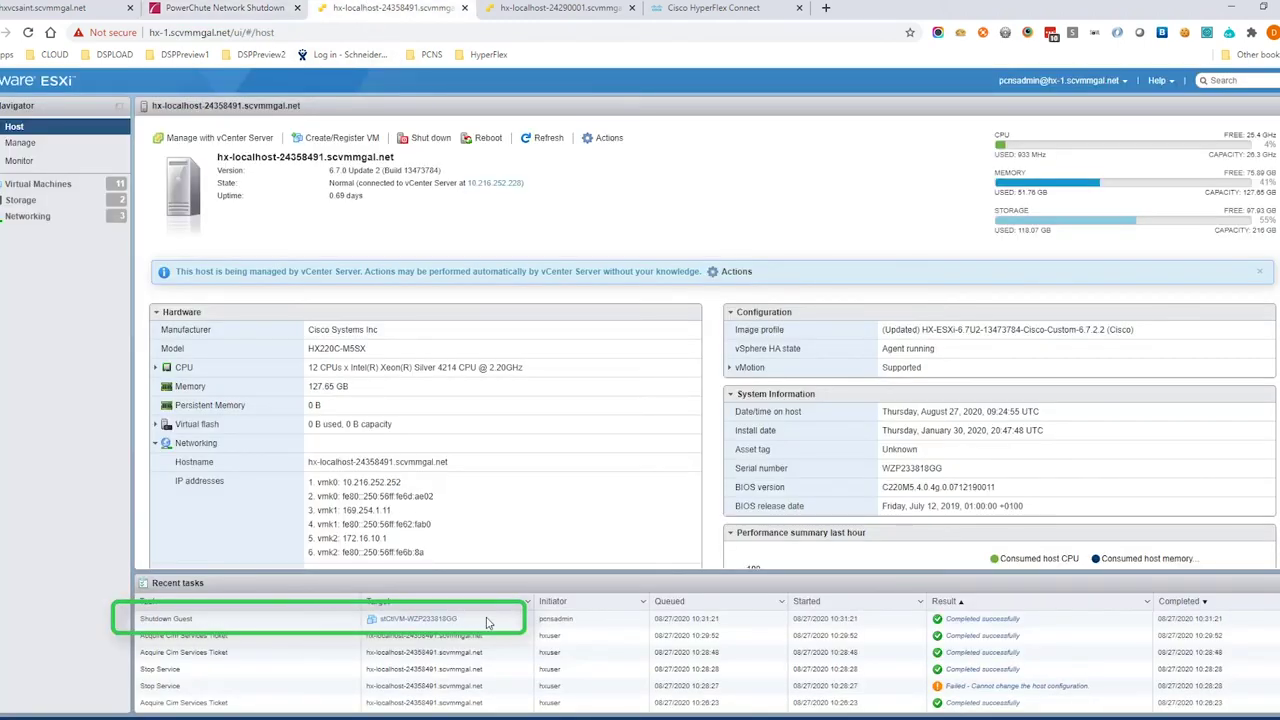
left_click(490, 622)
Highlight the Maintenance Mode Task entry and check hx-2's and hx-1's host shutdown tasks
left_click(558, 8)
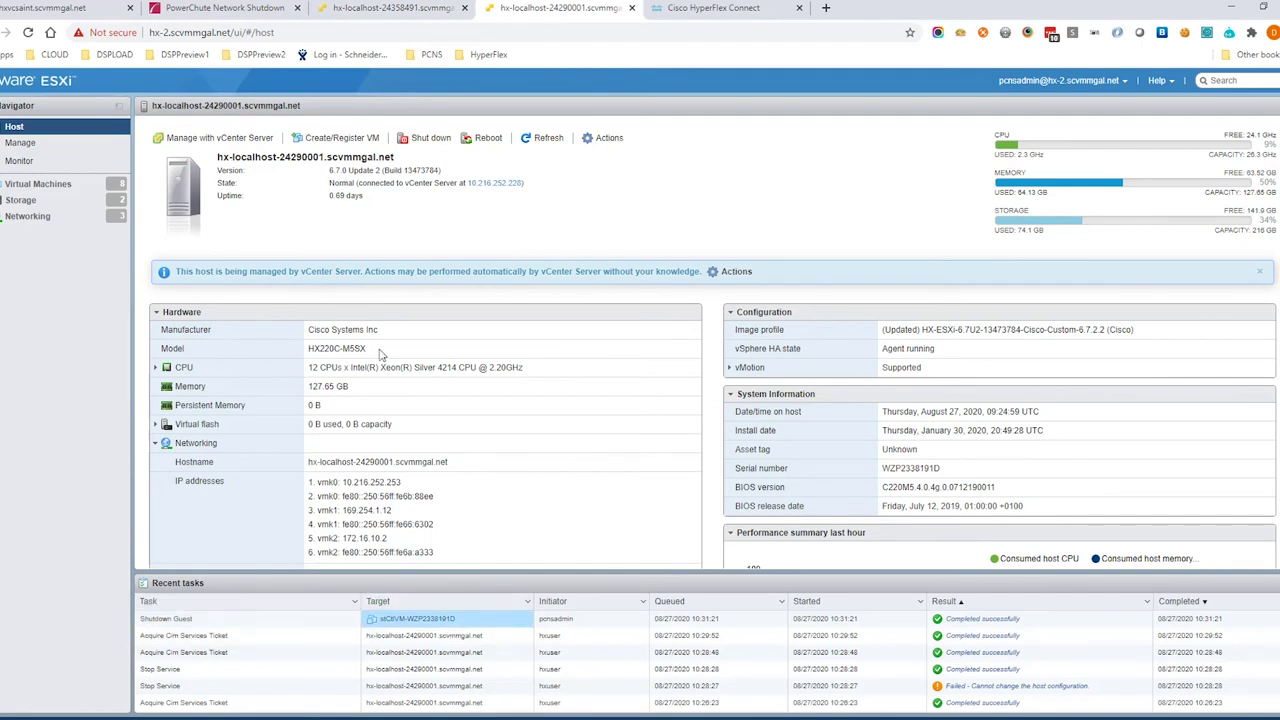
key("ctrl+2")
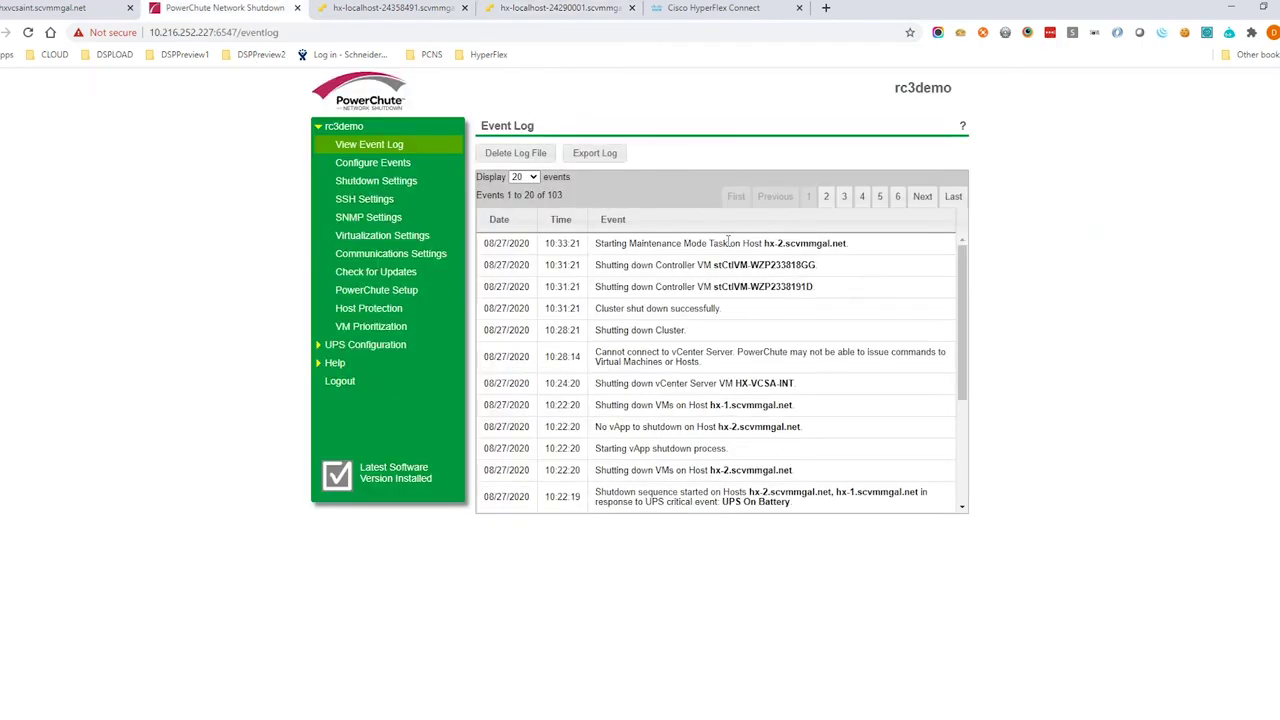
left_click_drag(728, 242, 630, 240)
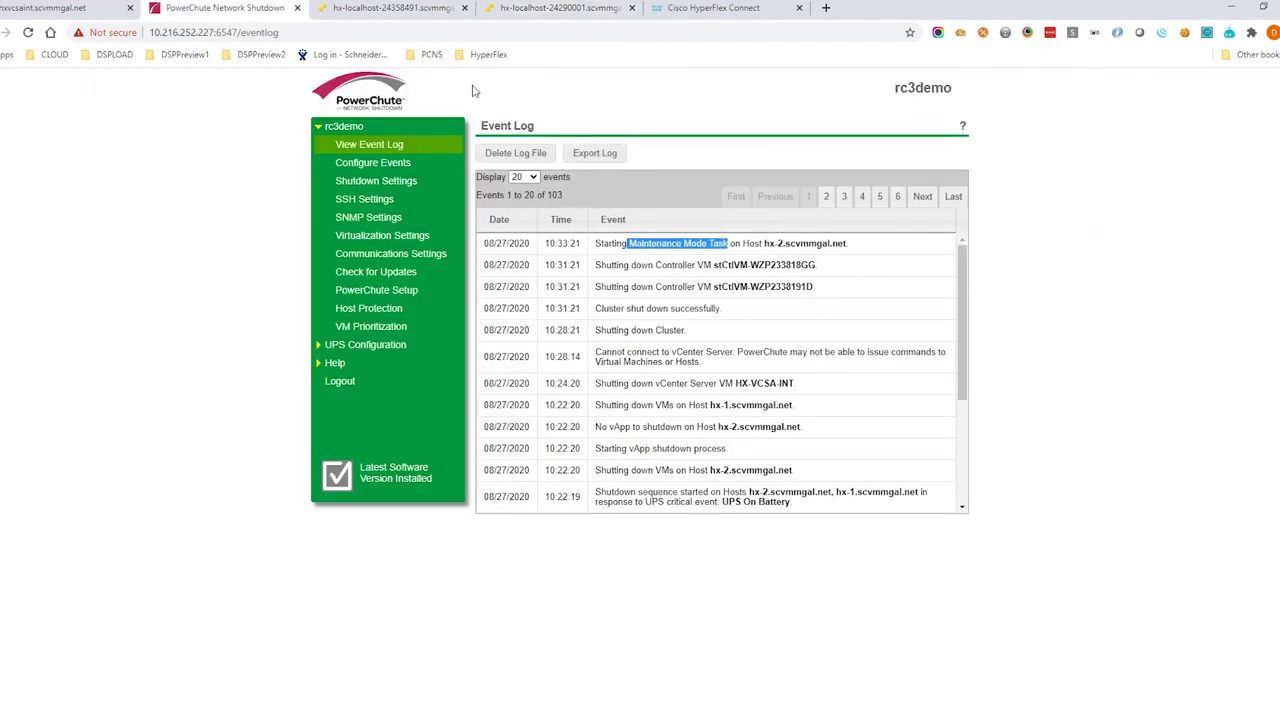
key("ctrl+4")
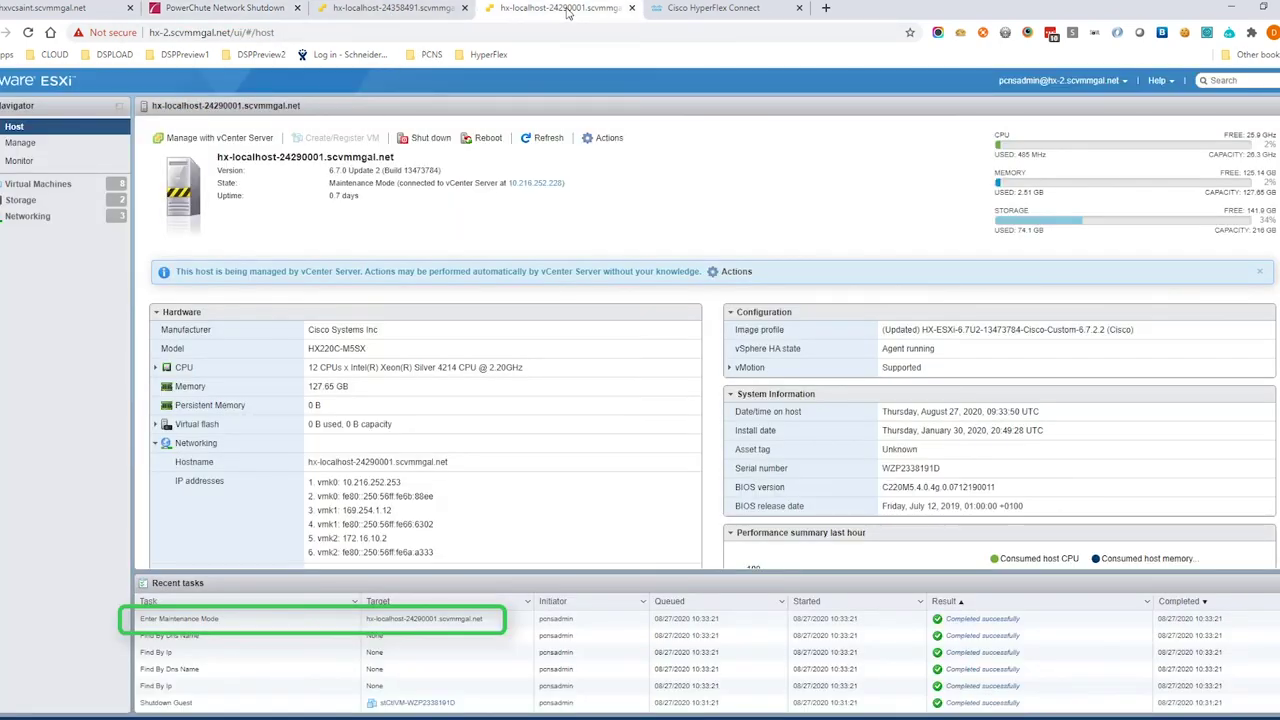
left_click(232, 10)
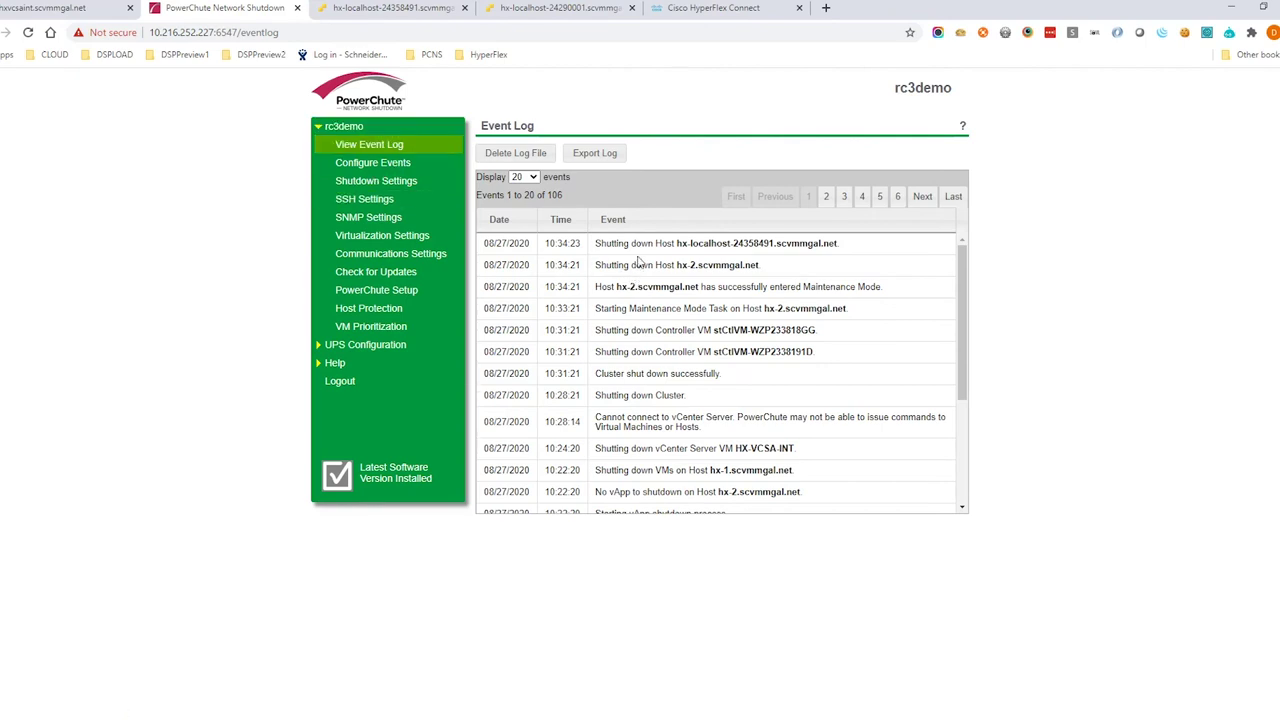
left_click(555, 8)
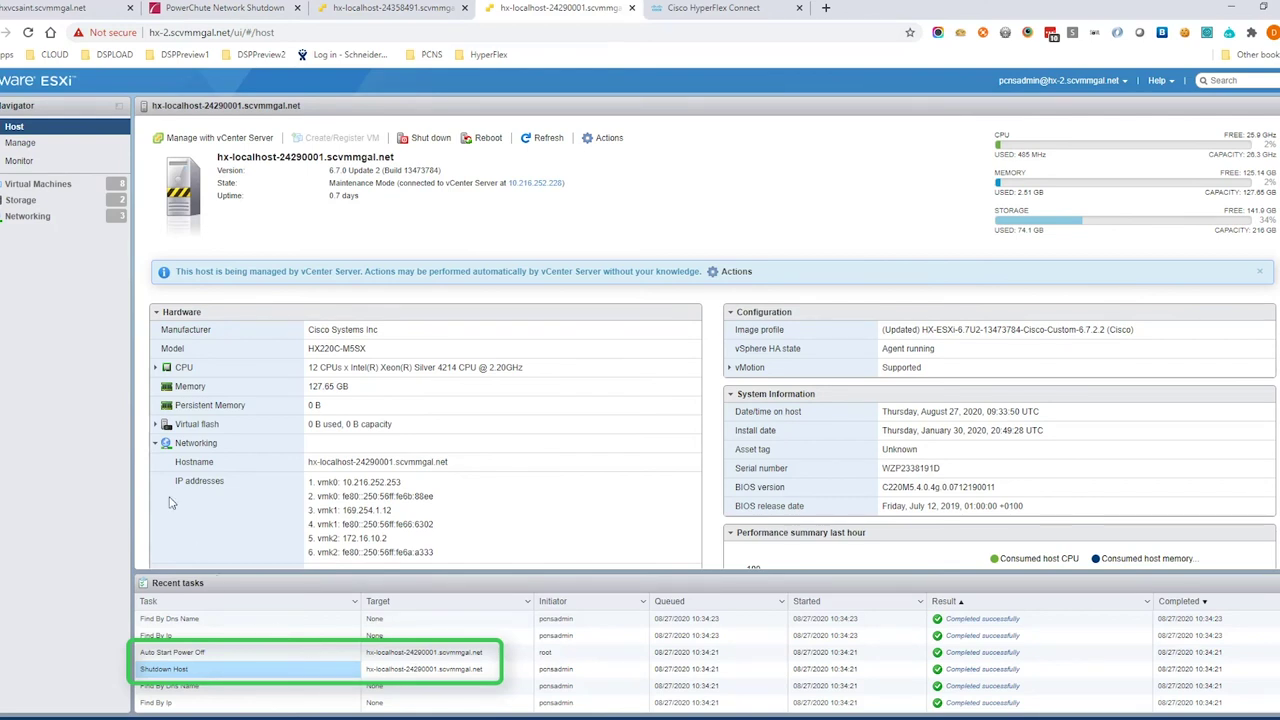
left_click(390, 8)
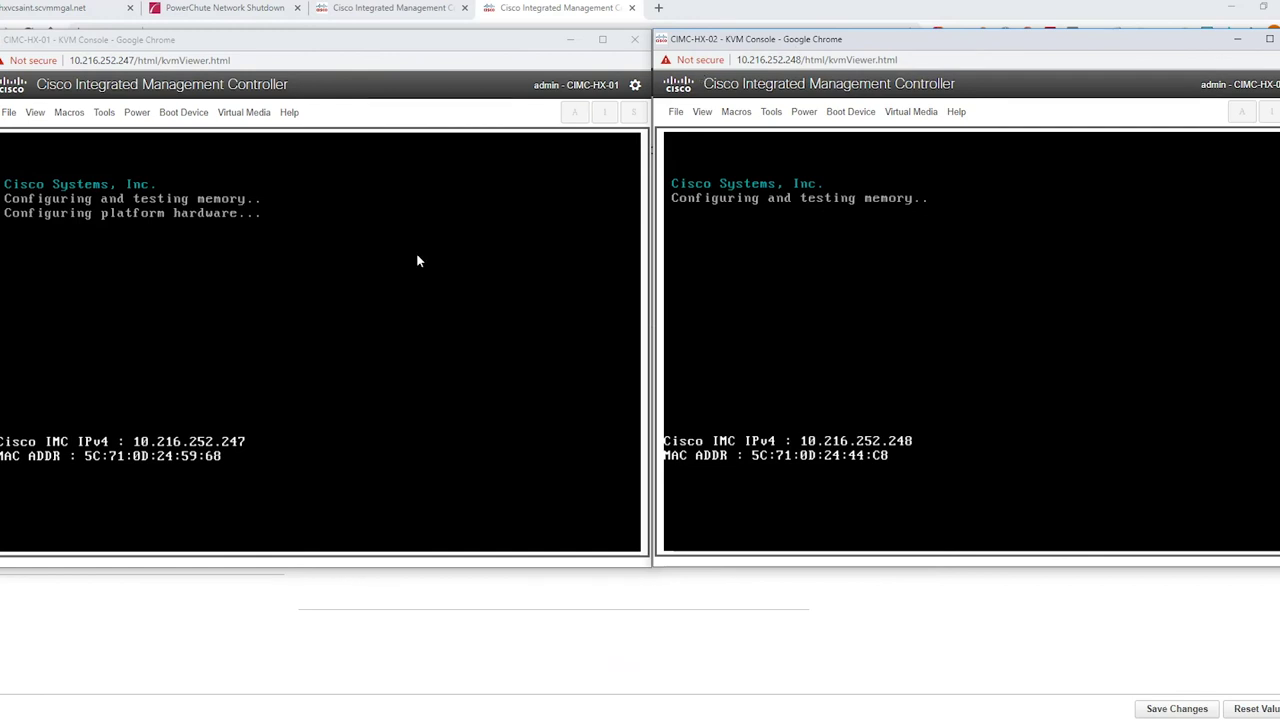
Watch the CIMC-HX-01 KVM console as the server boots back up
left_click(415, 260)
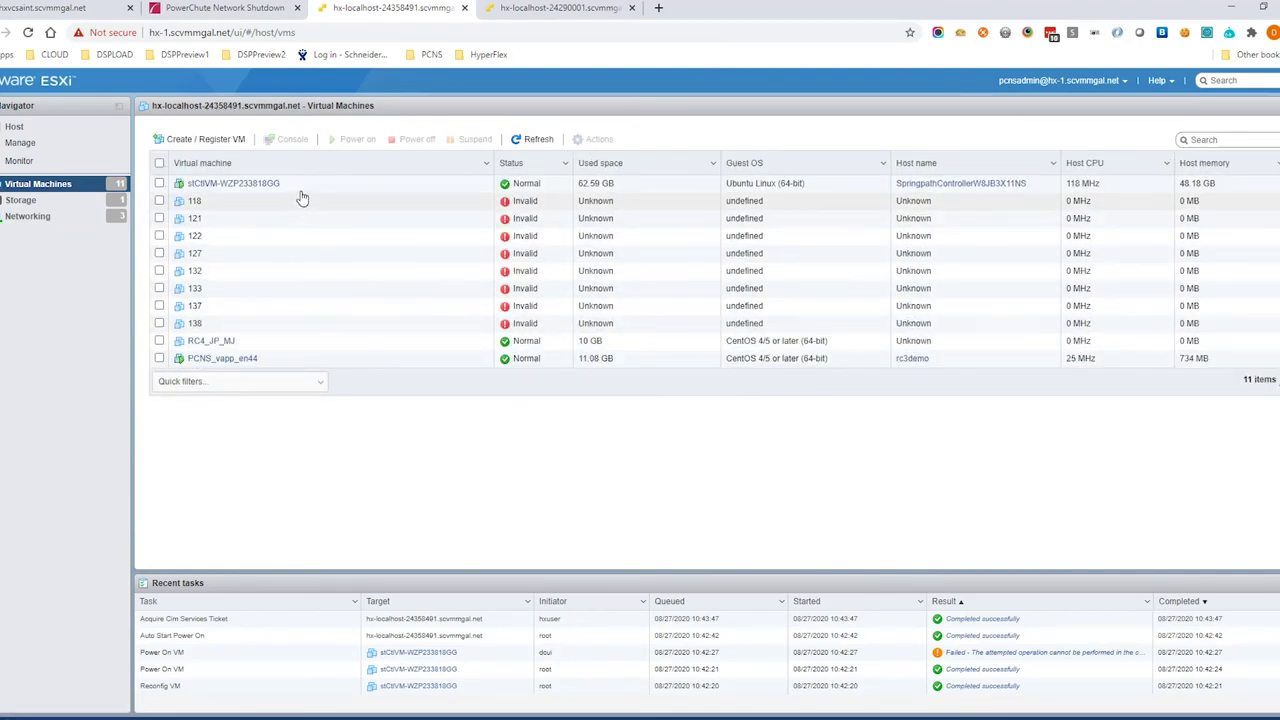
Browse hx-1's virtual machines and open the PCNS_vapp_en44 VM's details
left_click(304, 187)
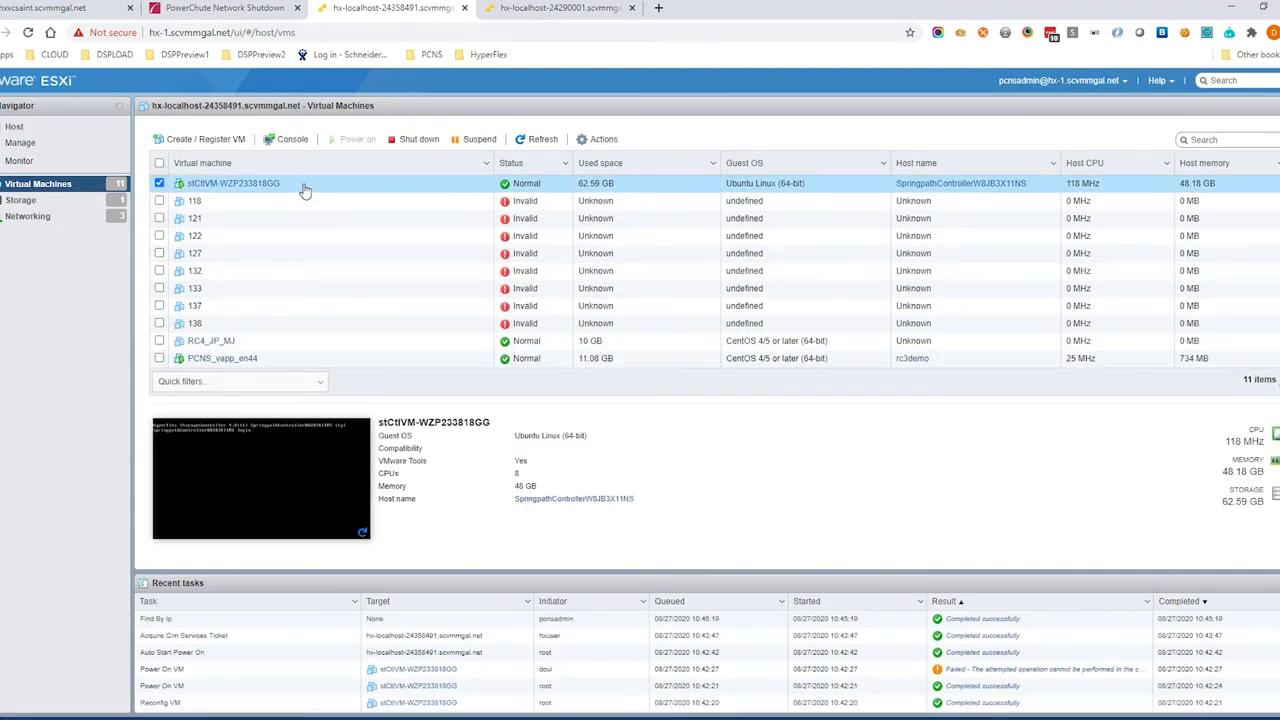
left_click(159, 183)
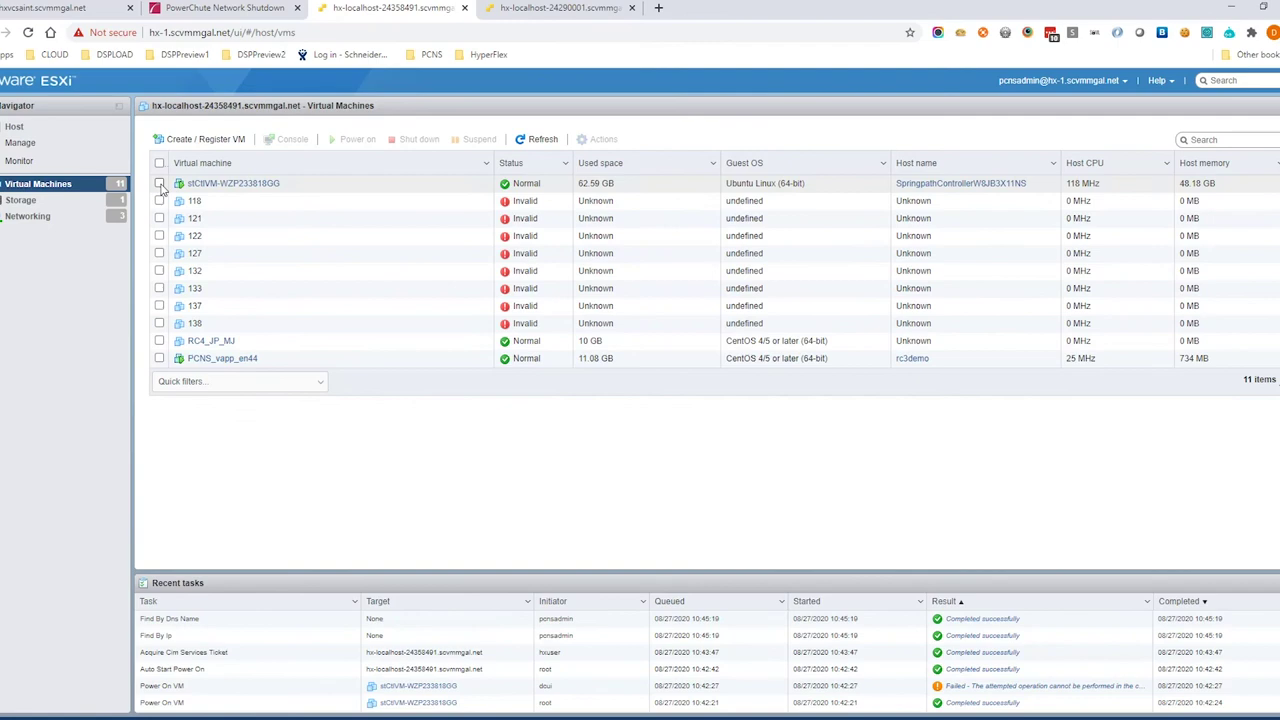
left_click(250, 360)
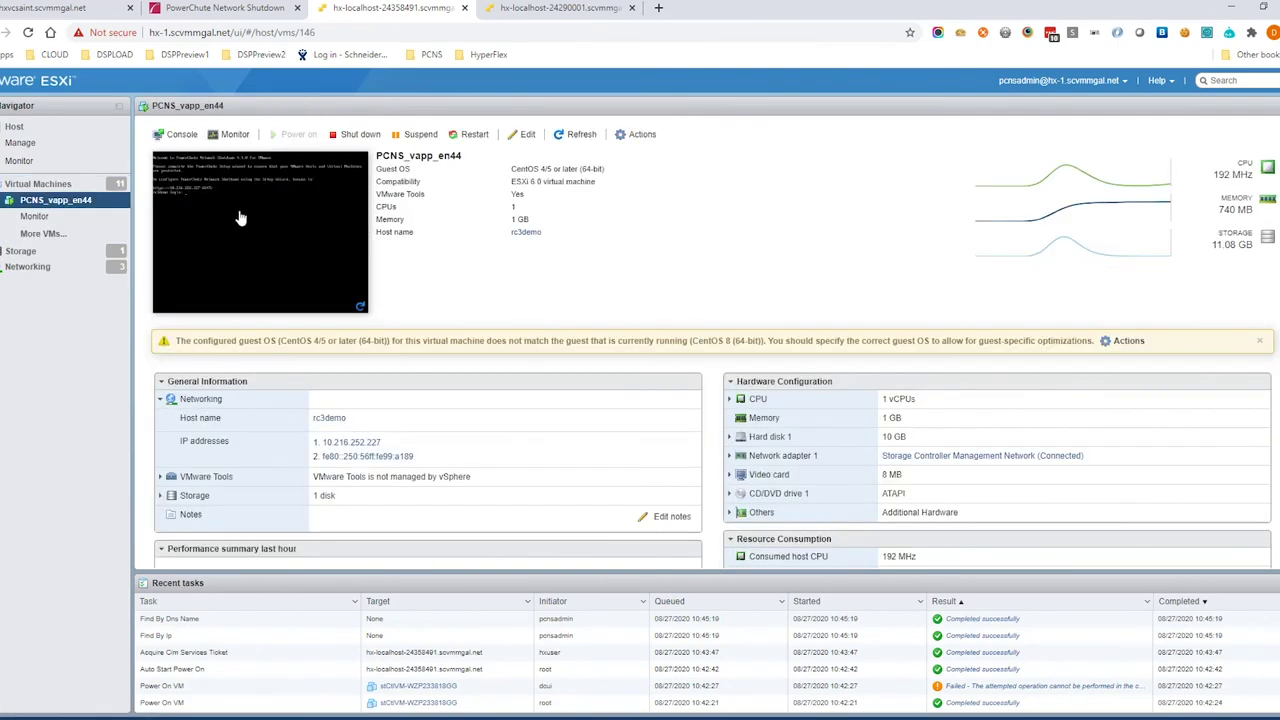
Sign in to PowerChute Network Shutdown with the user name and password
key("ctrl+shift+Tab")
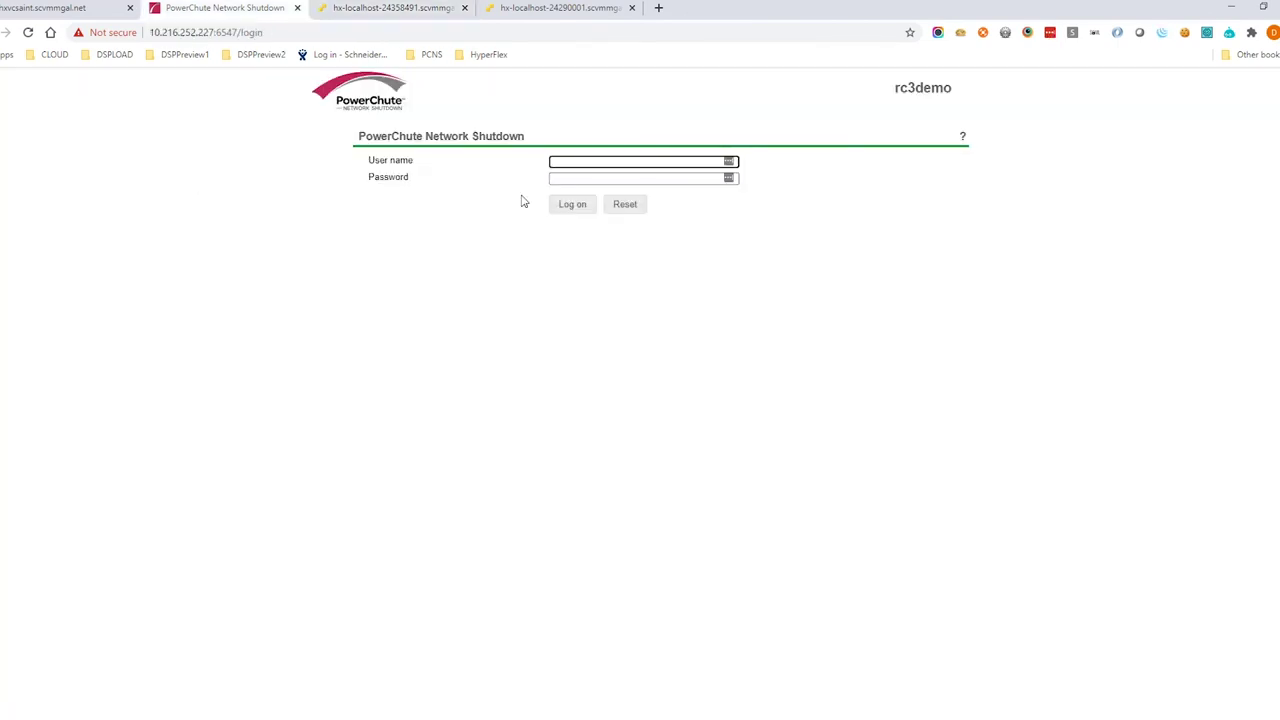
type("apc")
key("Tab")
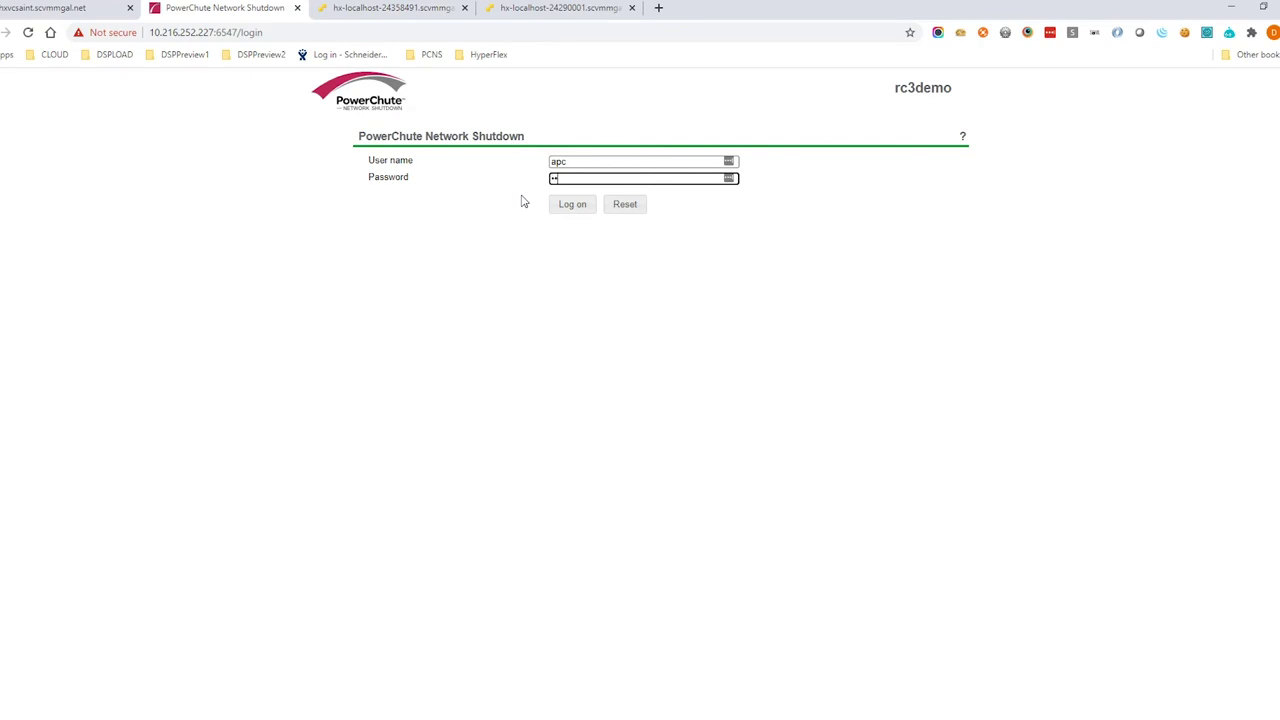
key("Return")
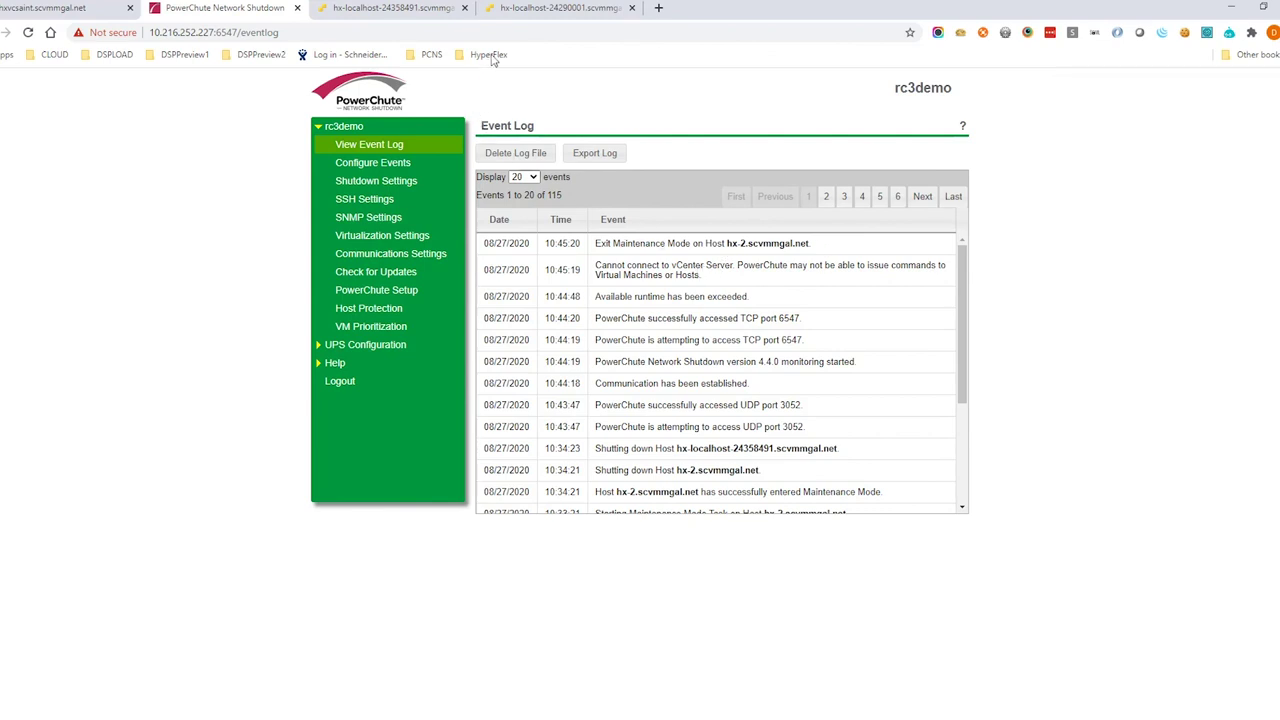
On the hx-2 ESXi host, confirm the Exit Maintenance Mode task and check its virtual machines
left_click(550, 8)
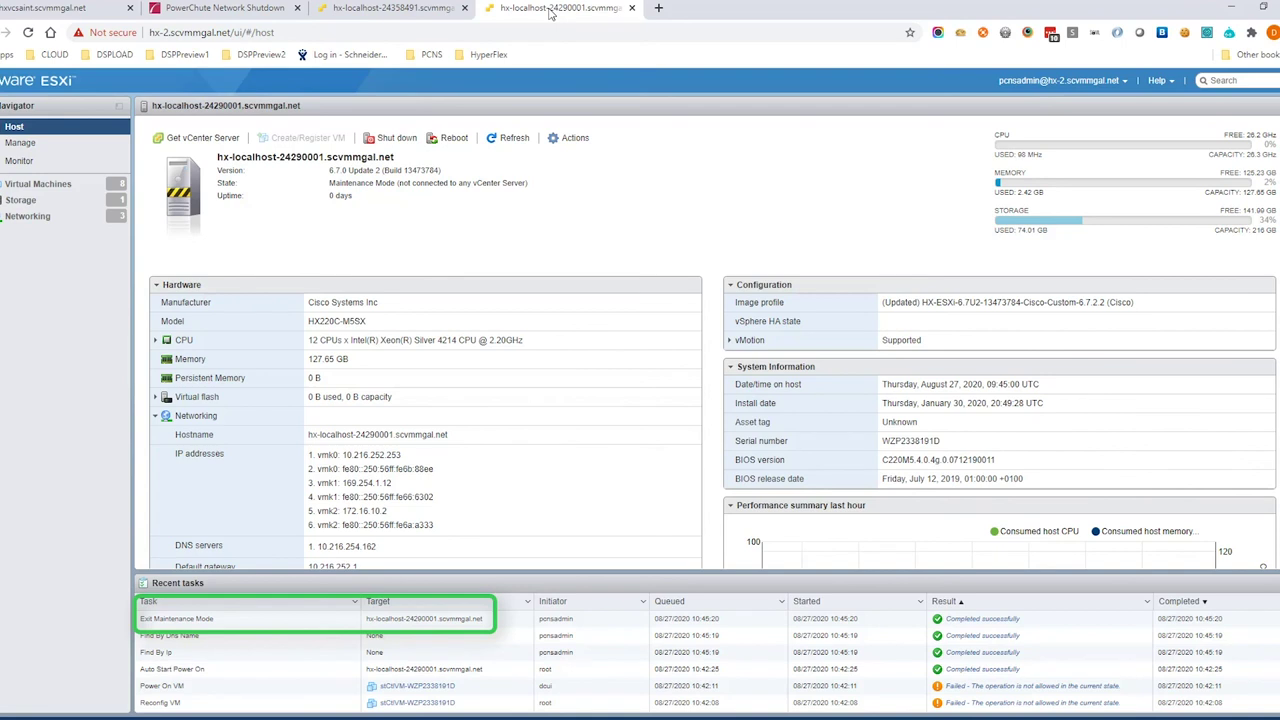
left_click(231, 624)
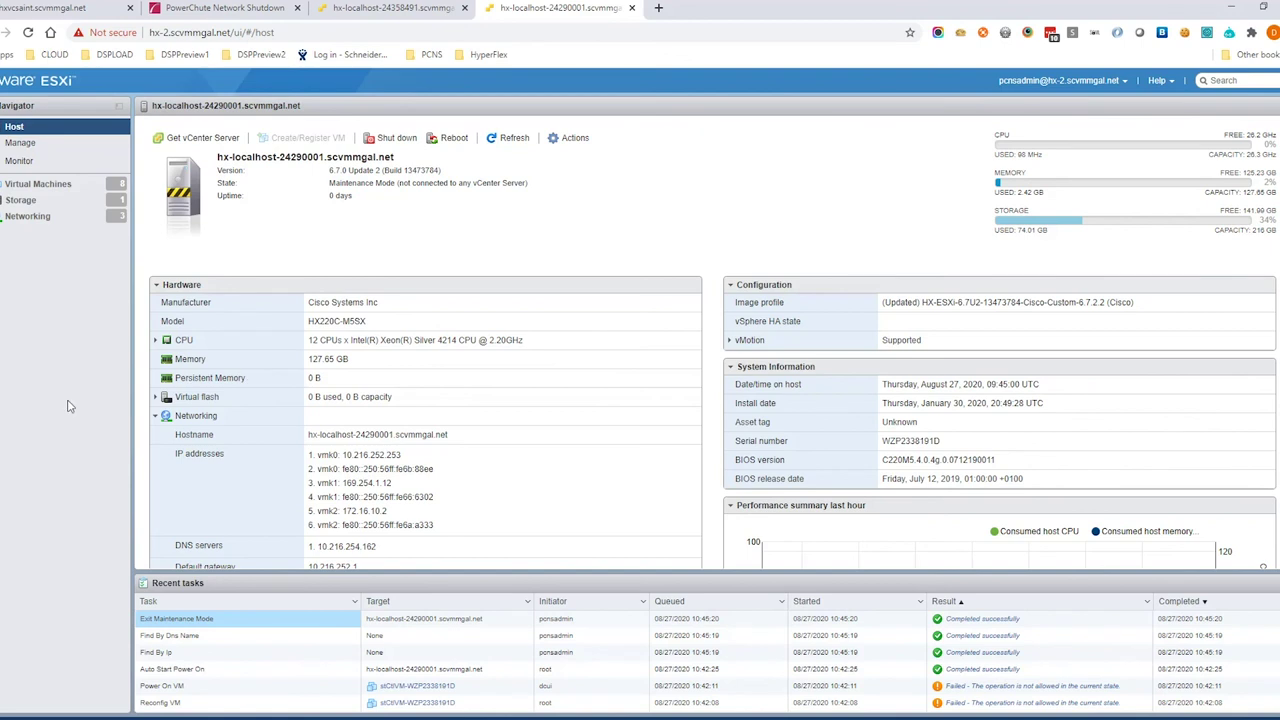
left_click(38, 183)
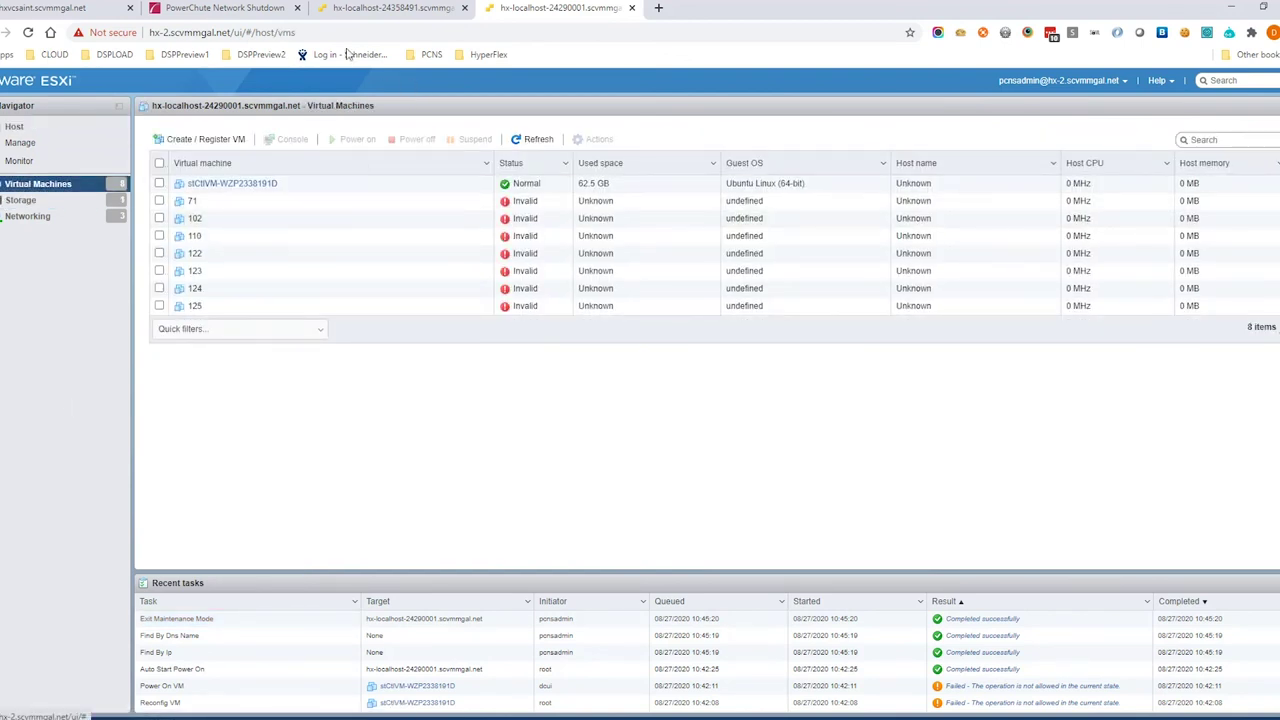
Cross-check the controller VM power-on task, then highlight the controller VM startup event in the PowerChute log
left_click(228, 8)
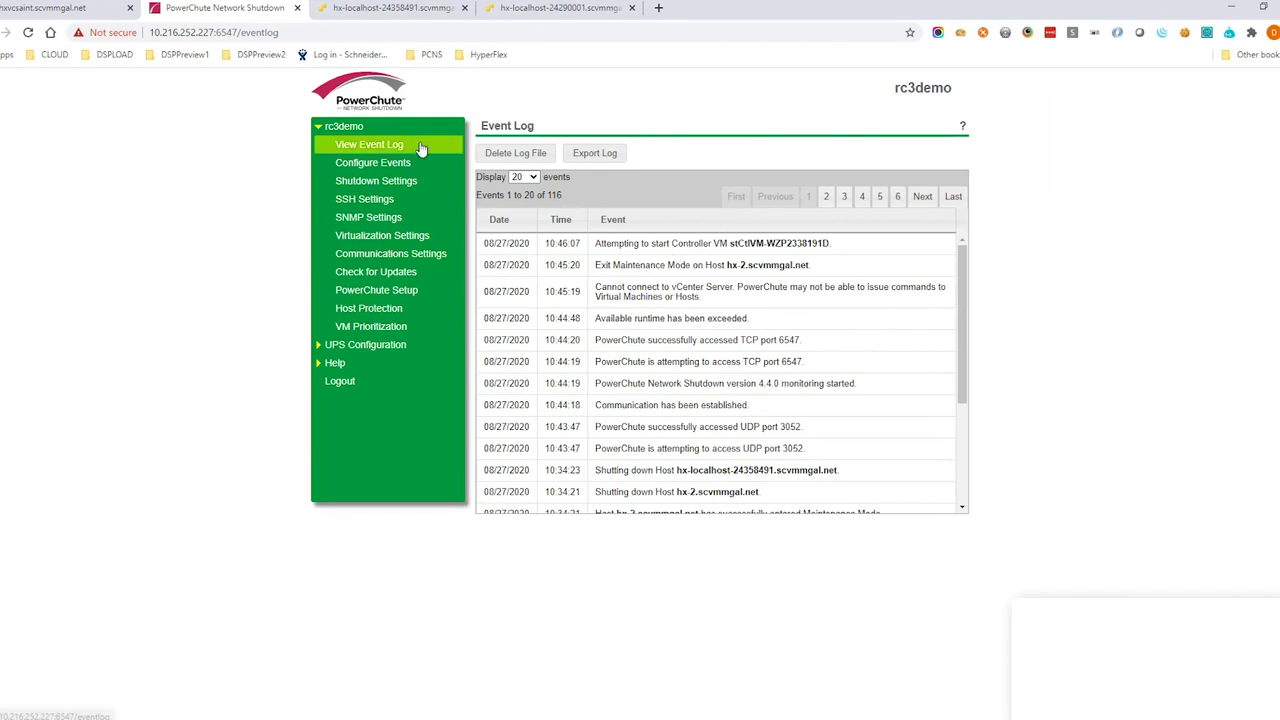
left_click(568, 10)
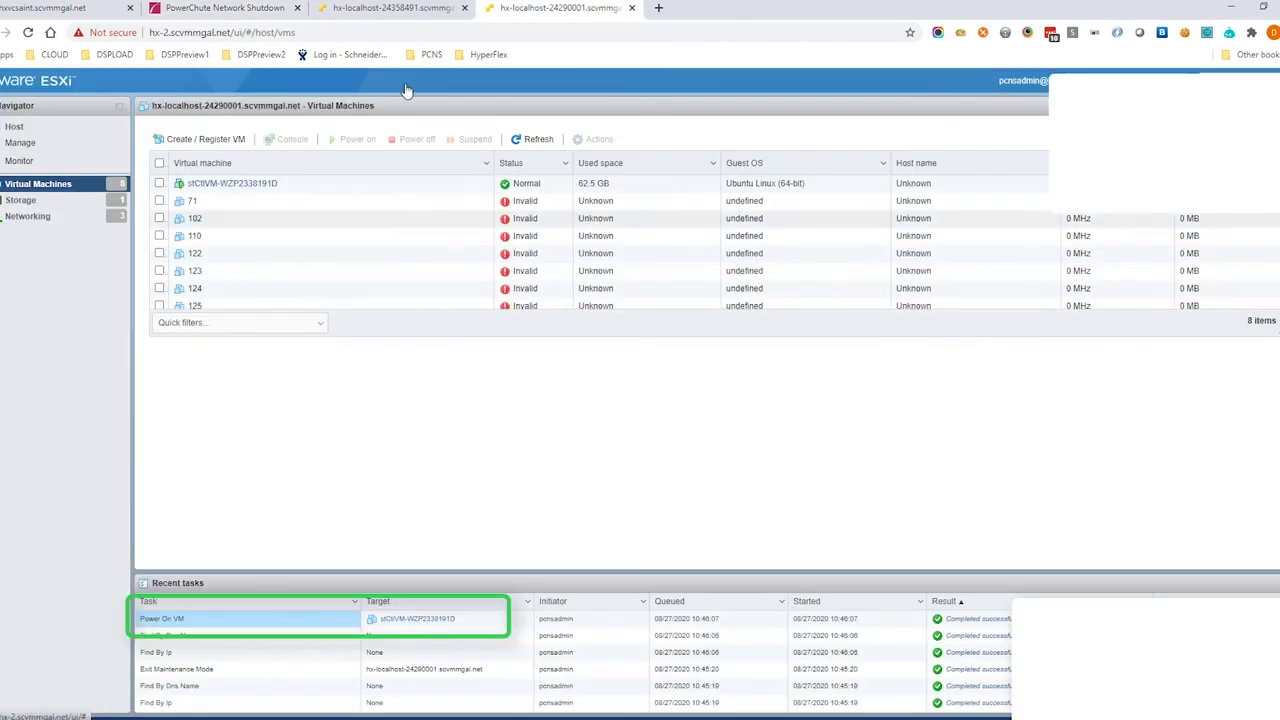
left_click(228, 8)
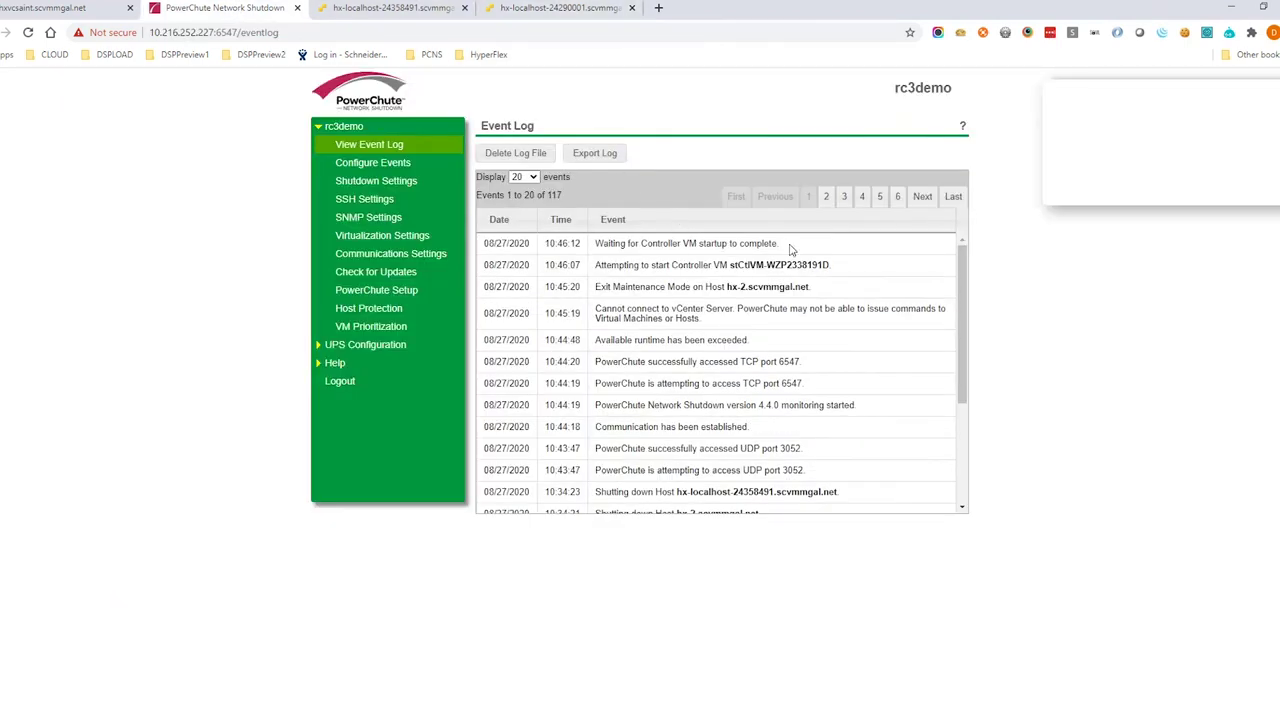
left_click_drag(790, 248, 590, 253)
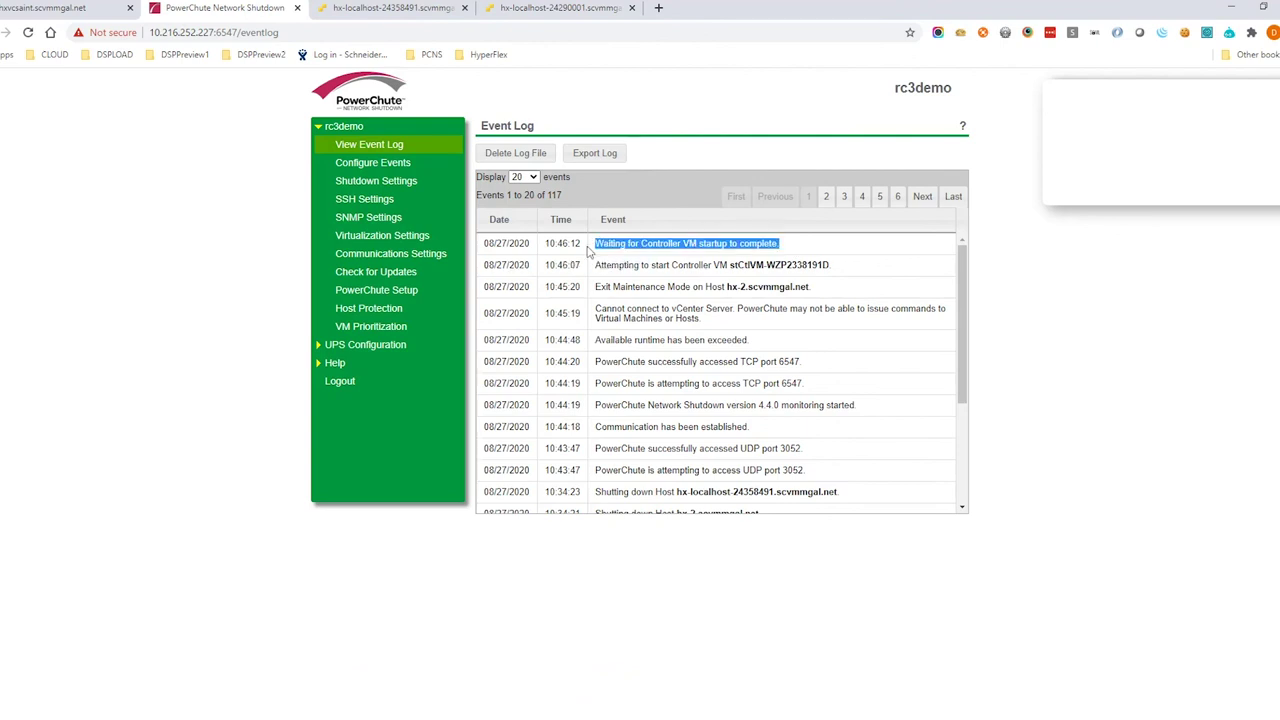
left_click(840, 250)
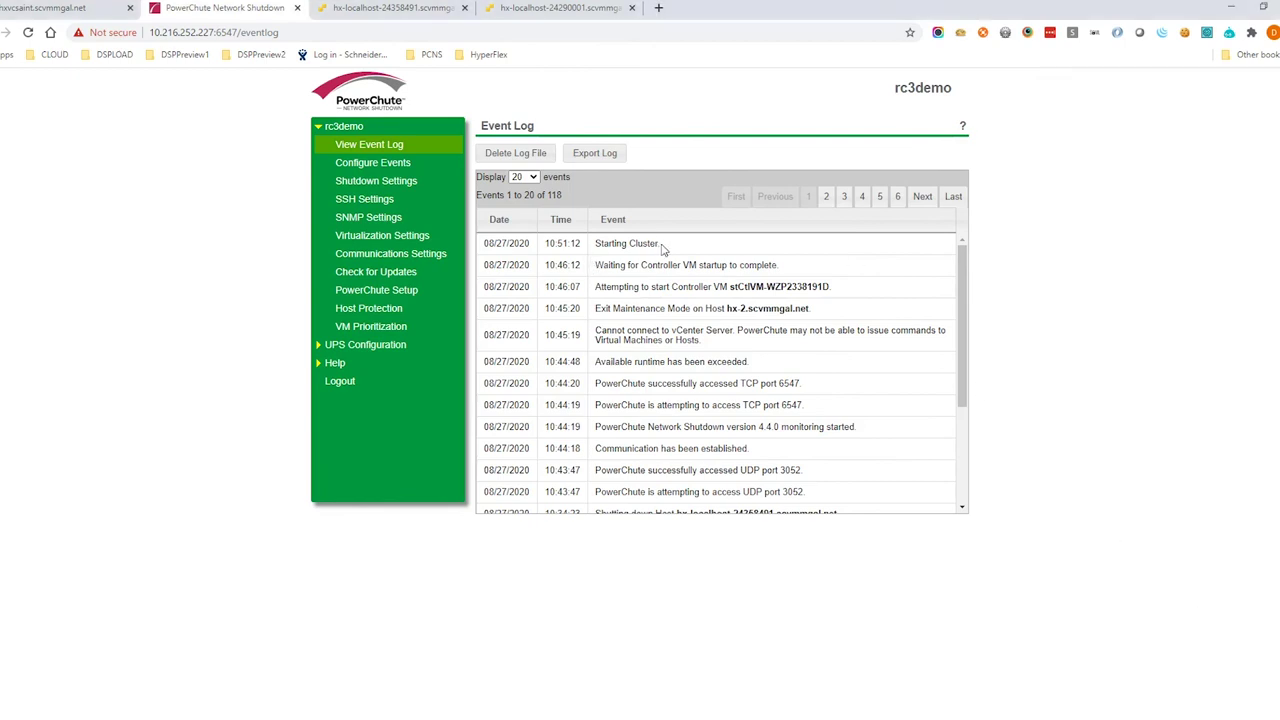
Match the Starting Cluster event to HyperFlex Connect's Start Cluster task and its completion time
left_click_drag(661, 246, 594, 245)
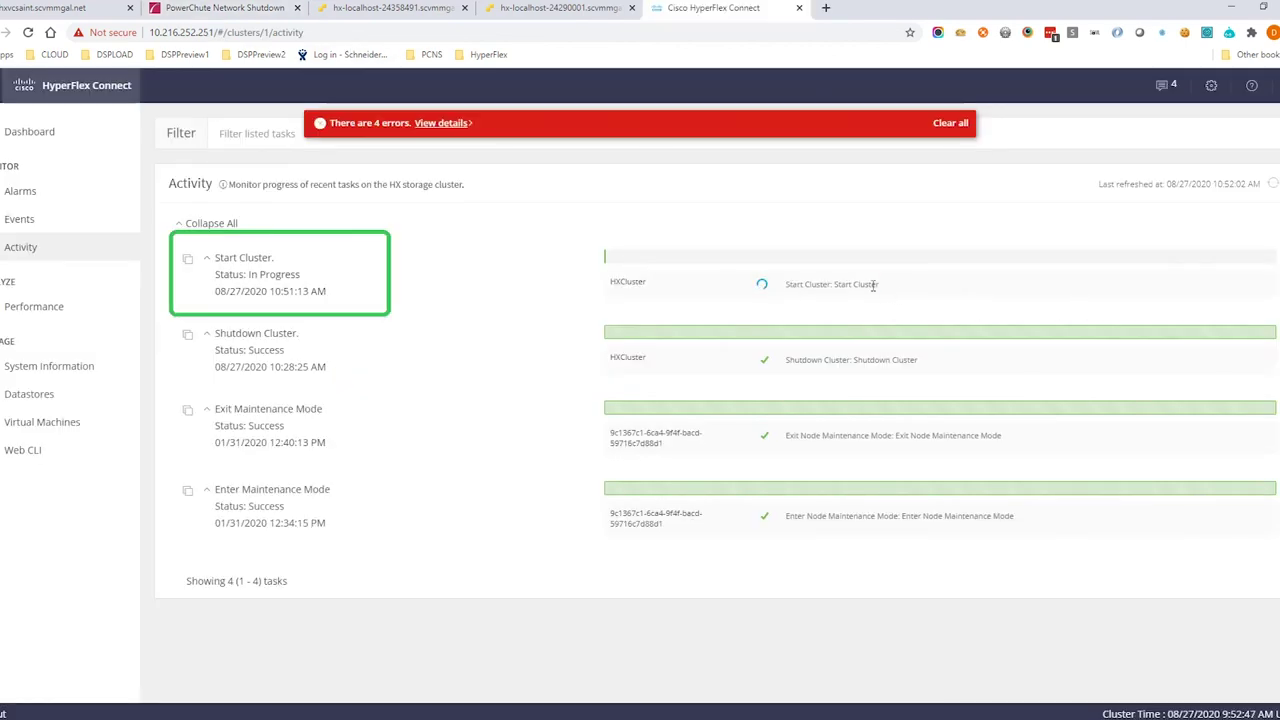
left_click_drag(897, 286, 766, 286)
left_click(797, 312)
left_click_drag(326, 291, 214, 291)
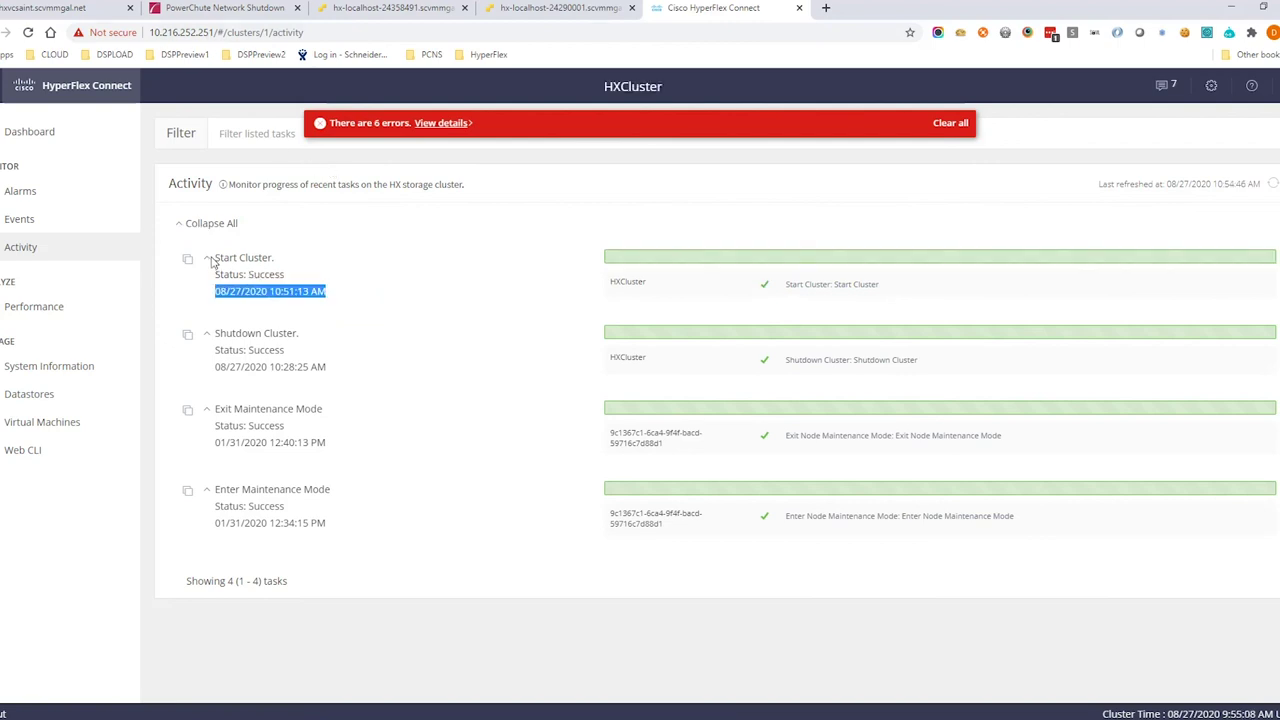
In the PowerChute Event Log, review the 'Cluster started successfully' and HX-VCSA-INT startup events
left_click(225, 8)
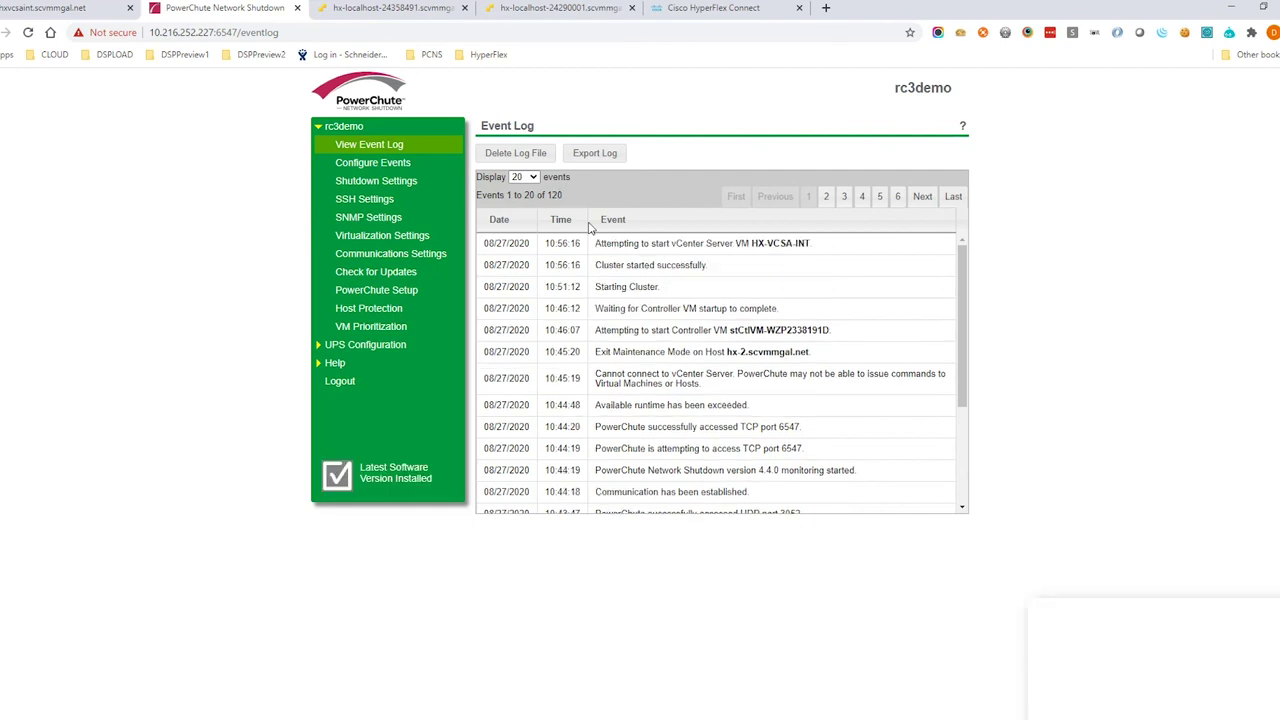
left_click_drag(728, 265, 595, 265)
left_click_drag(838, 250, 596, 244)
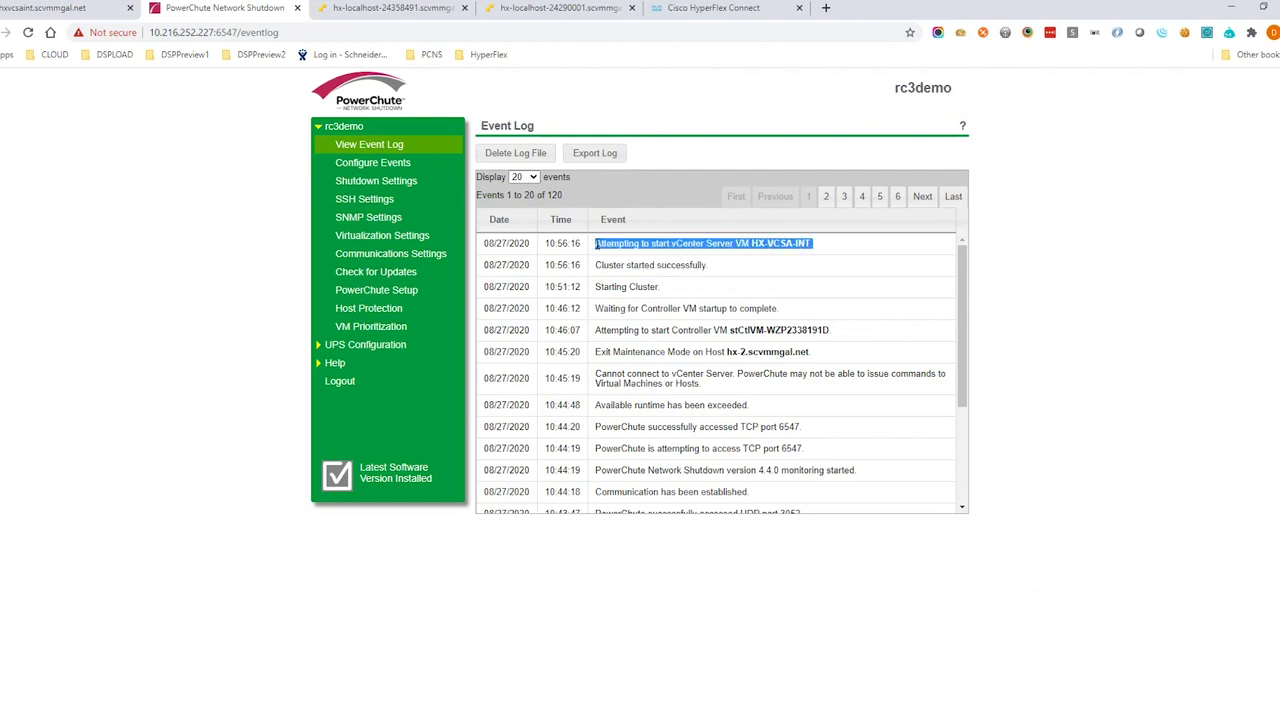
left_click(823, 260)
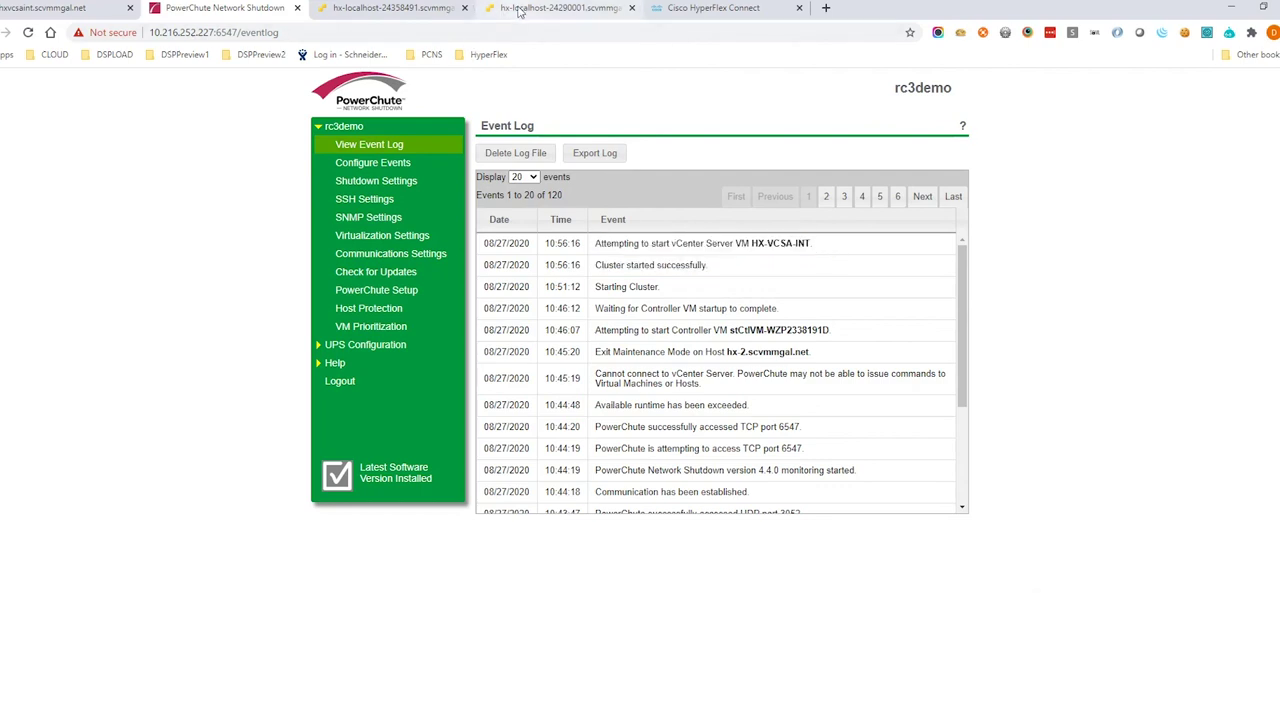
Check the HX-VCSA-INT Power On VM task on hx-2, then PowerChute's VM power-on events for hx-1 and hx-2
left_click(572, 10)
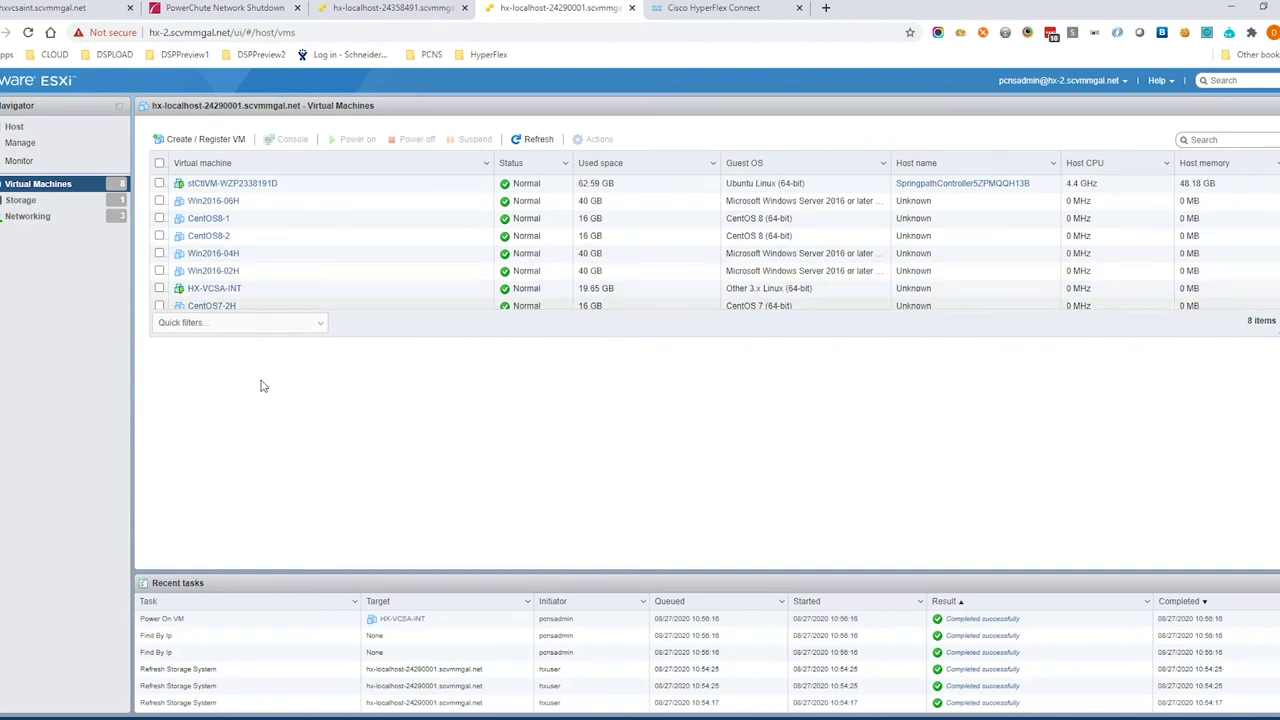
left_click(250, 621)
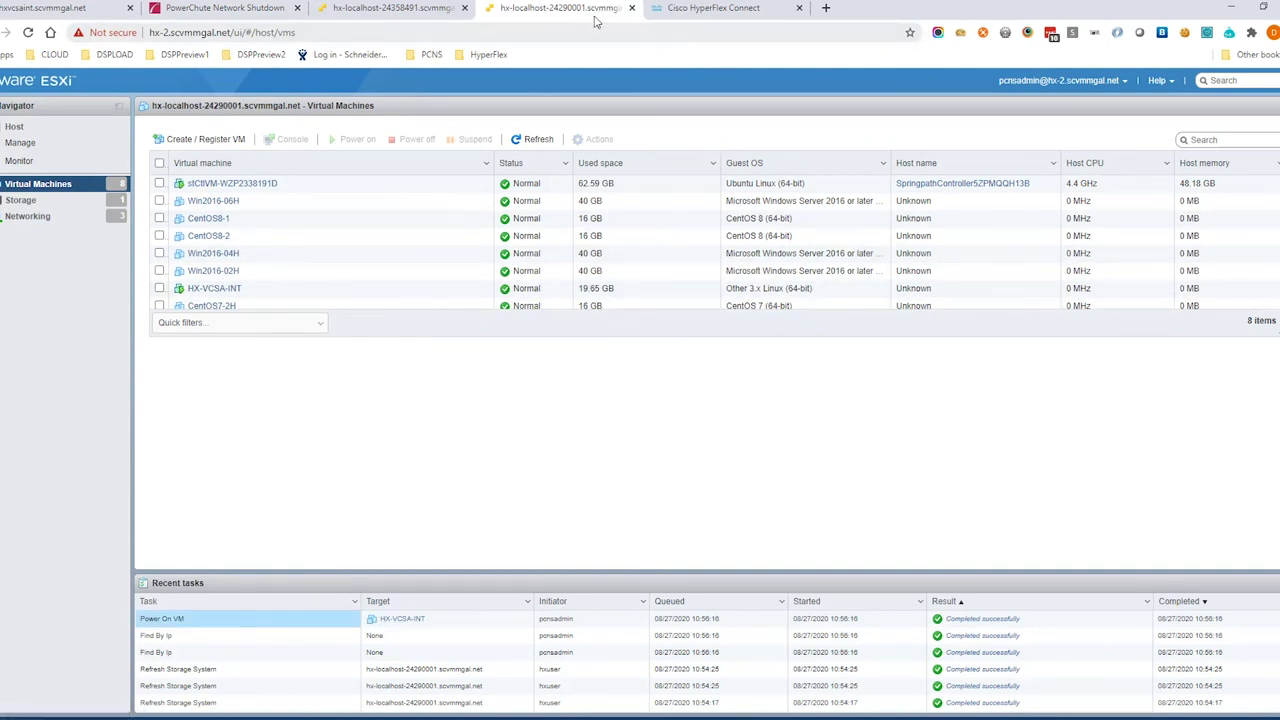
key("ctrl+Page_Up")
key("ctrl+Page_Up")
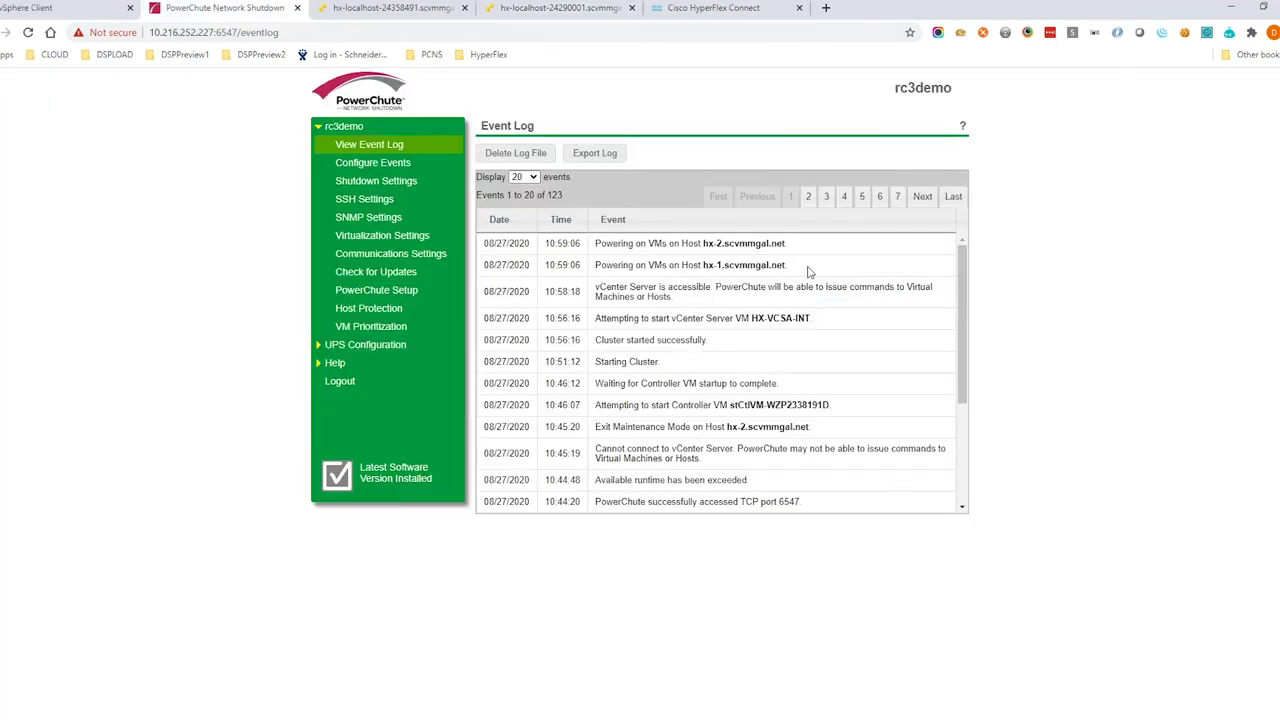
left_click_drag(790, 265, 597, 268)
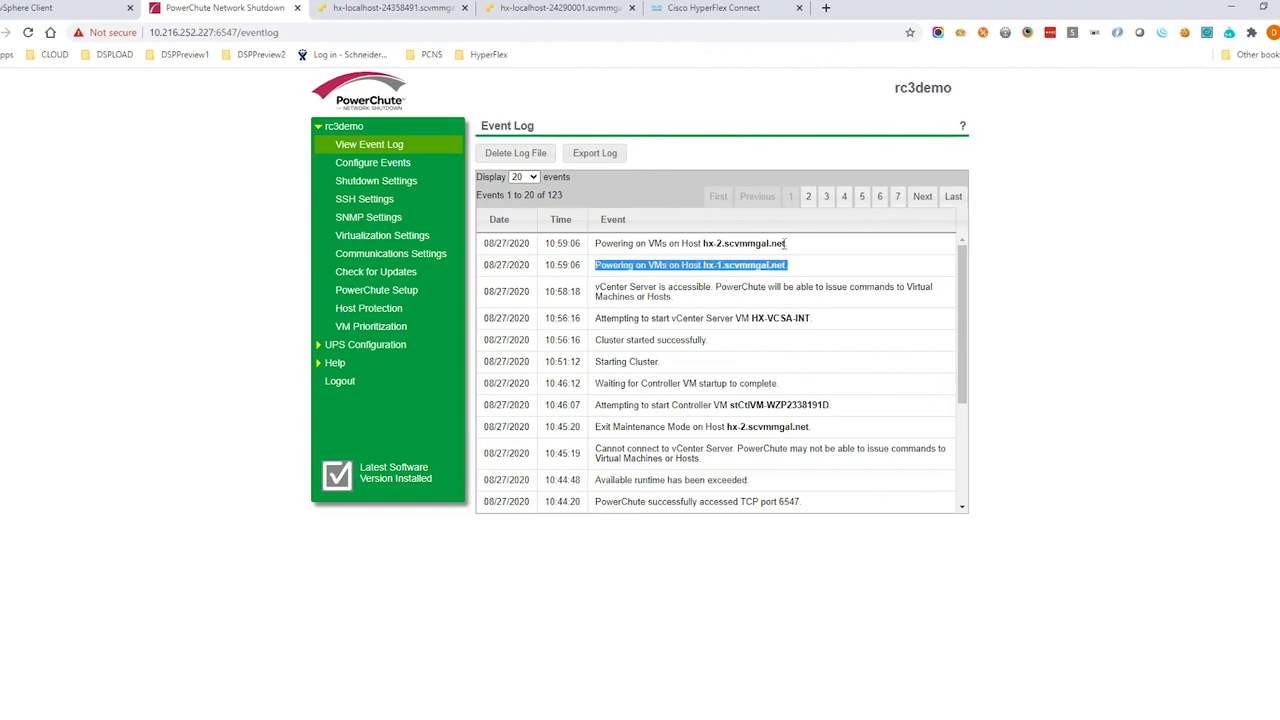
left_click_drag(798, 246, 590, 247)
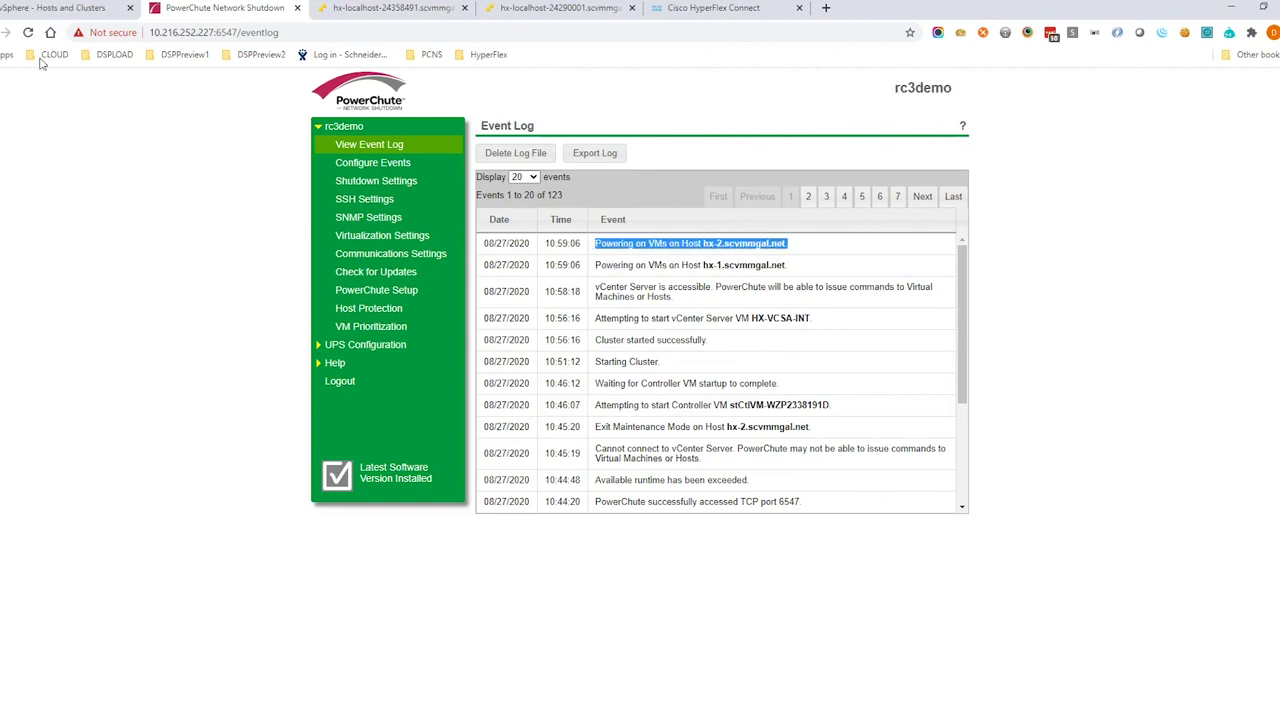
Review the cluster's VM power-on tasks in vSphere Recent Tasks, then return to the PowerChute Event Log
left_click(43, 12)
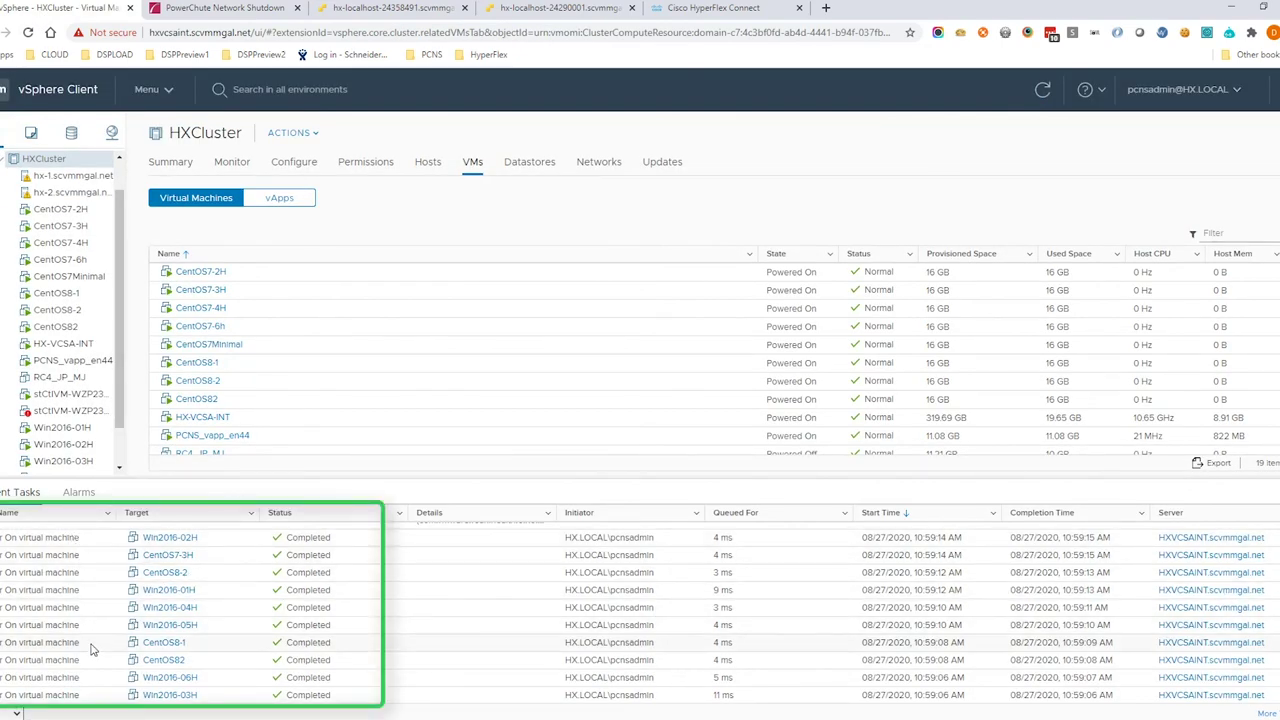
scroll(122, 459, "down", 2)
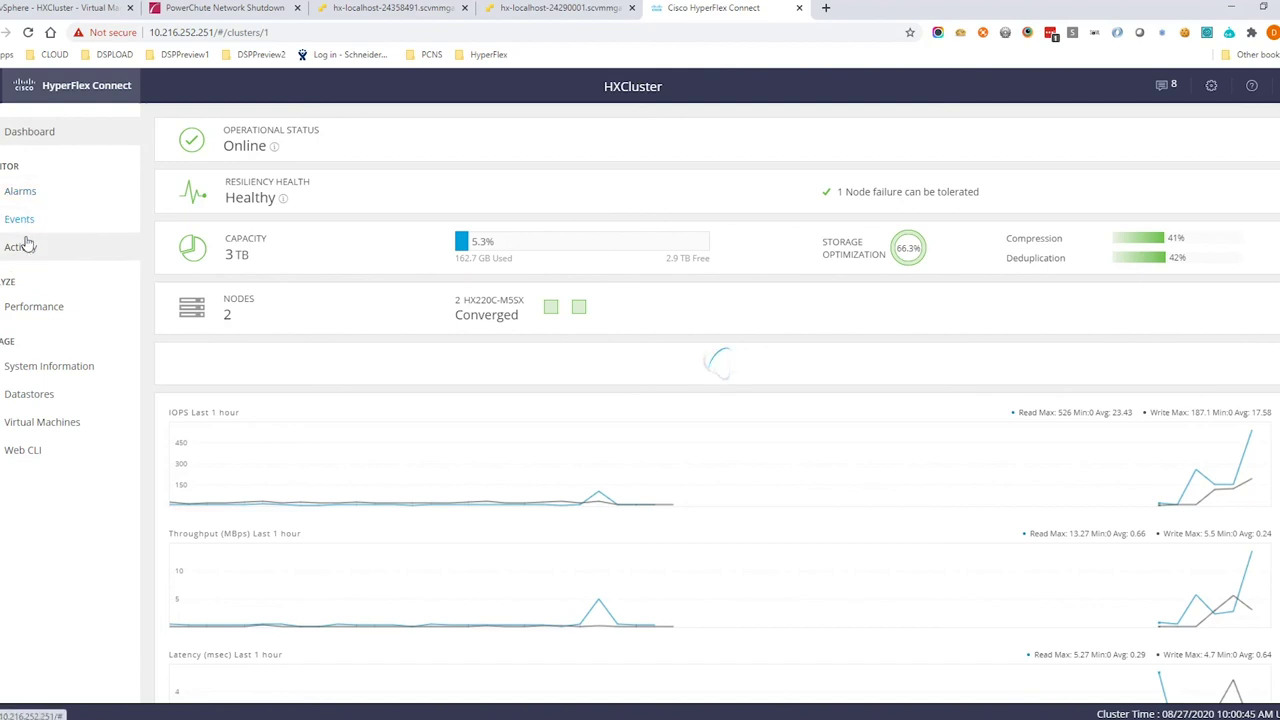
key("ctrl+2")
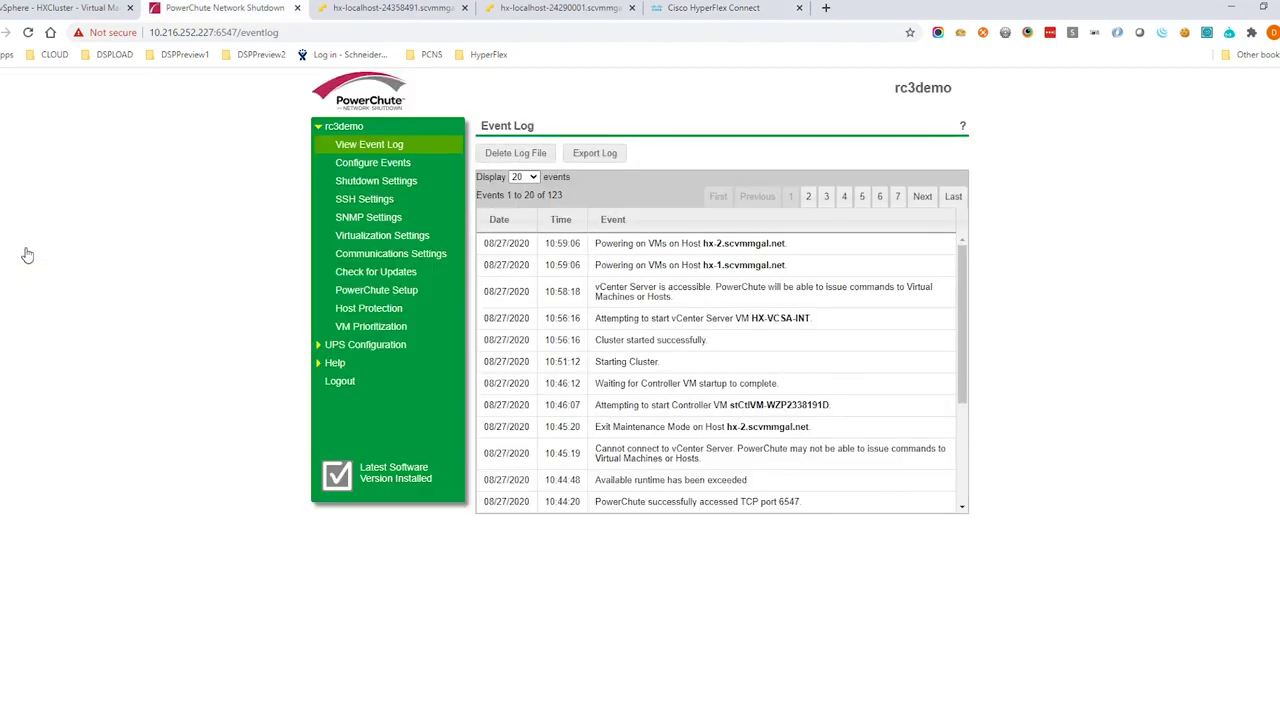